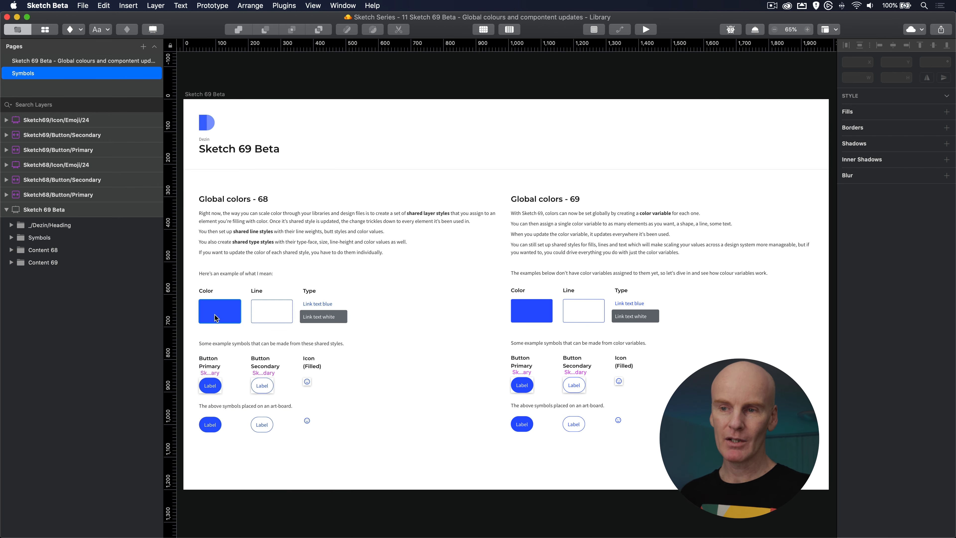
- Inspect the shared styles applied to the color, line, blue link and white link examples under Global colors - 68
{"action": "left_click", "coordinate": [221, 310]}
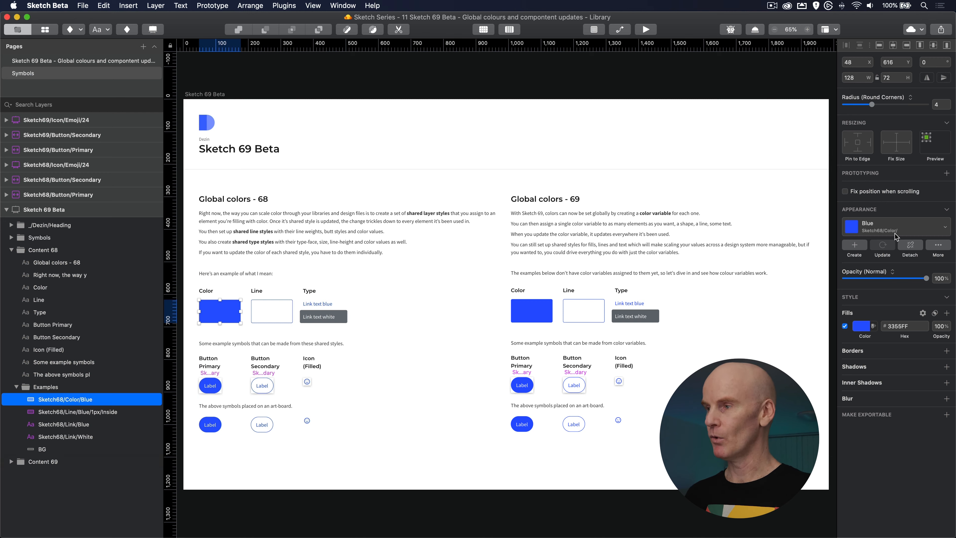
{"action": "left_click", "coordinate": [267, 299]}
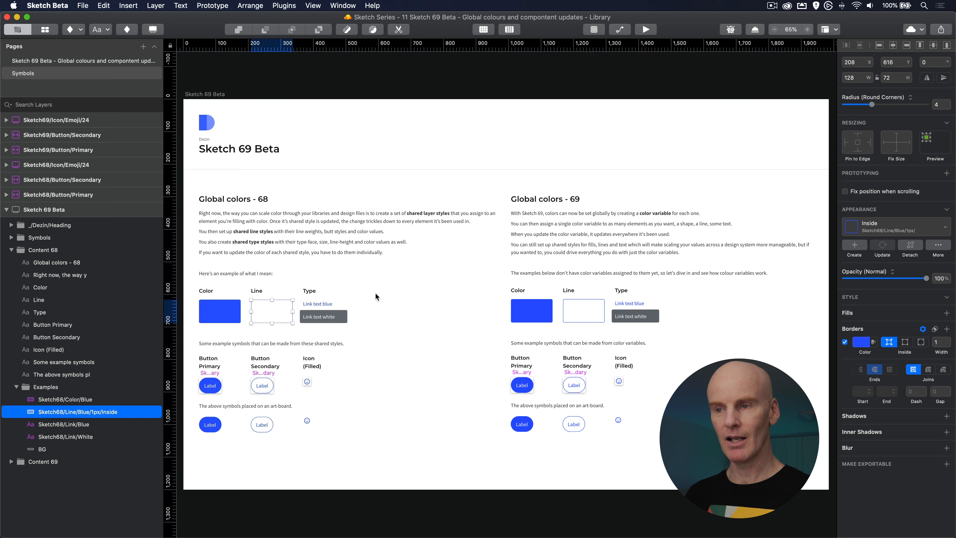
{"action": "left_click", "coordinate": [321, 303]}
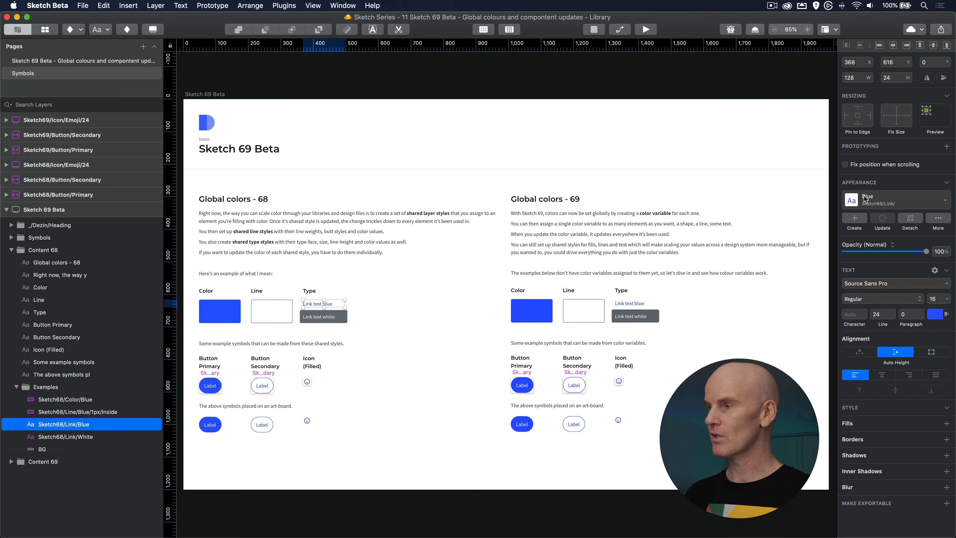
{"action": "left_click", "coordinate": [321, 317]}
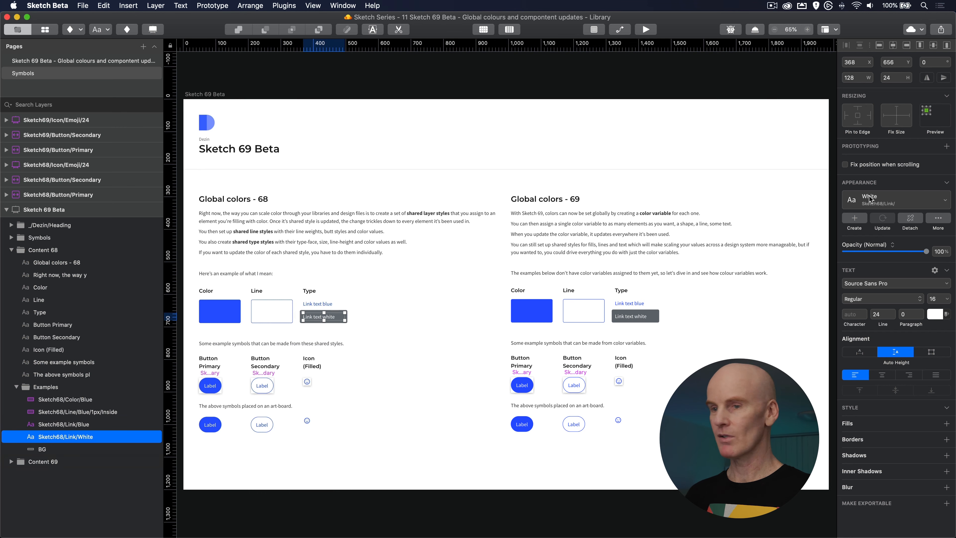
{"action": "left_click", "coordinate": [197, 332]}
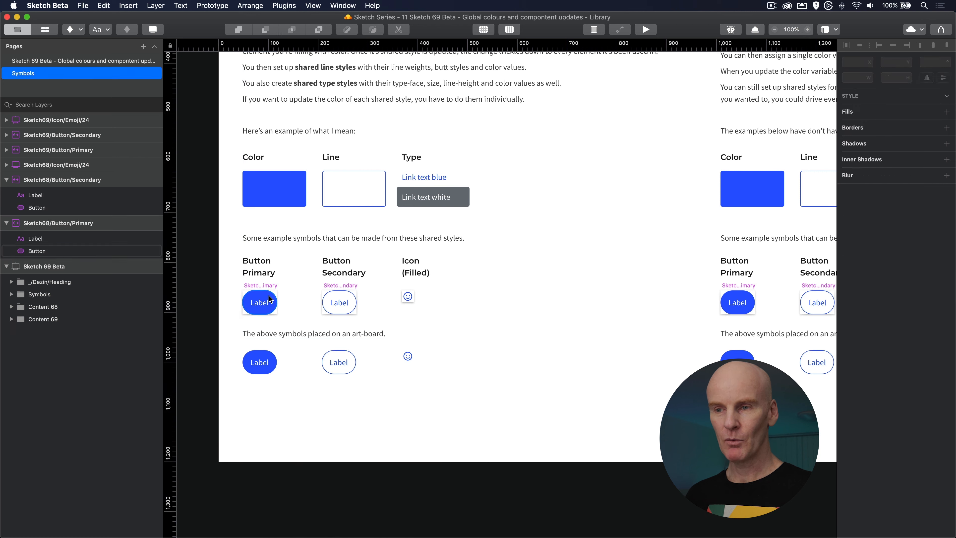
- Examine which shared styles the Sketch68 primary button, secondary button and emoji icon symbols use, plus the primary button placed on the artboard
{"action": "left_click", "coordinate": [251, 295]}
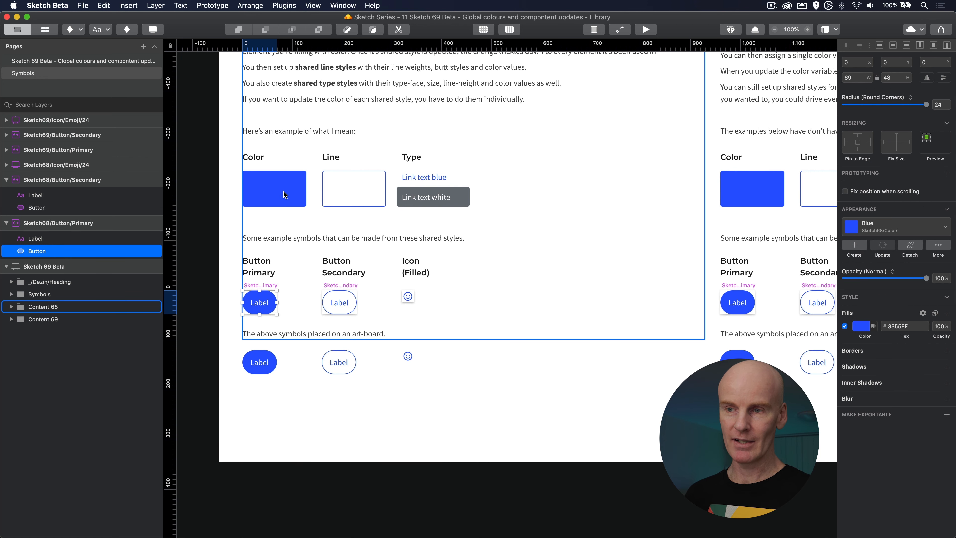
{"action": "left_click", "coordinate": [259, 302]}
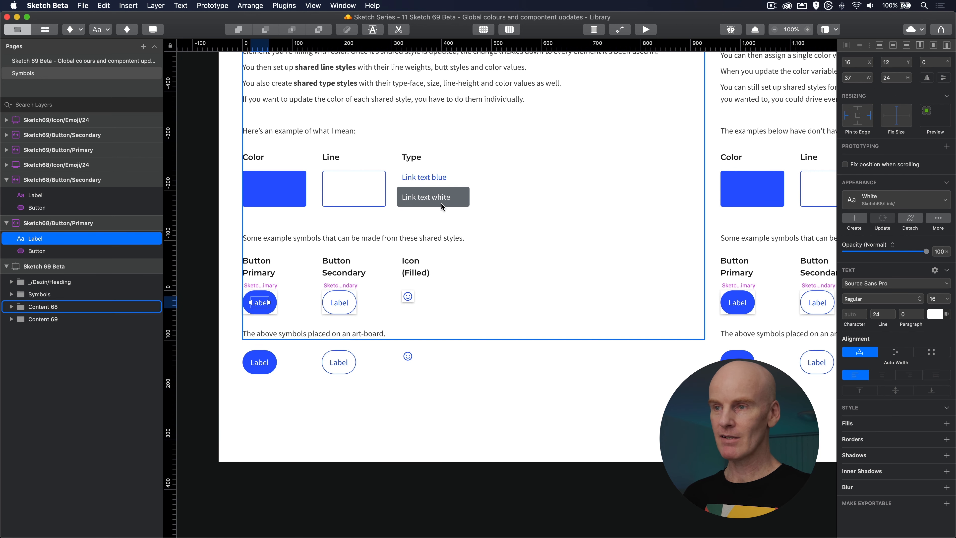
{"action": "left_click", "coordinate": [345, 290]}
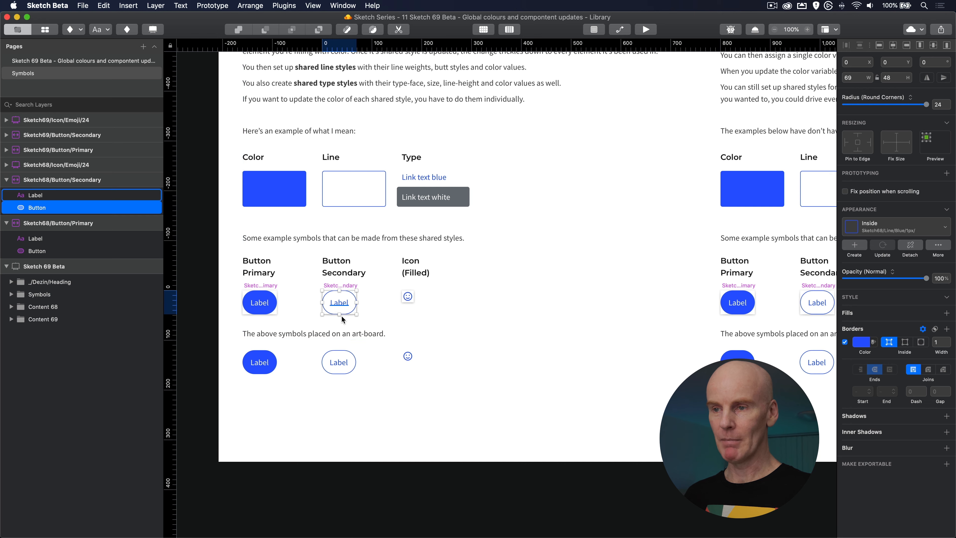
{"action": "left_click", "coordinate": [341, 304]}
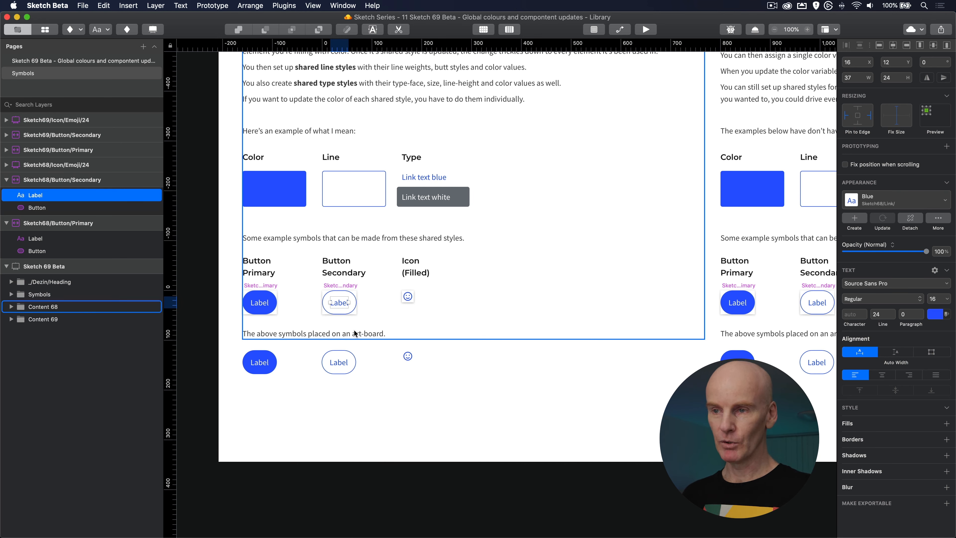
{"action": "left_click", "coordinate": [405, 298]}
{"action": "double_click", "coordinate": [407, 296]}
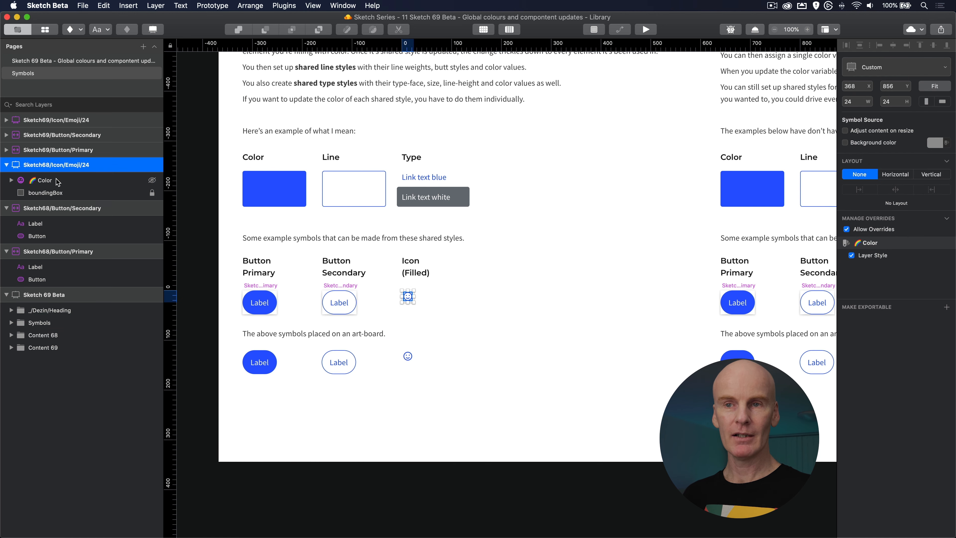
{"action": "left_click", "coordinate": [45, 180]}
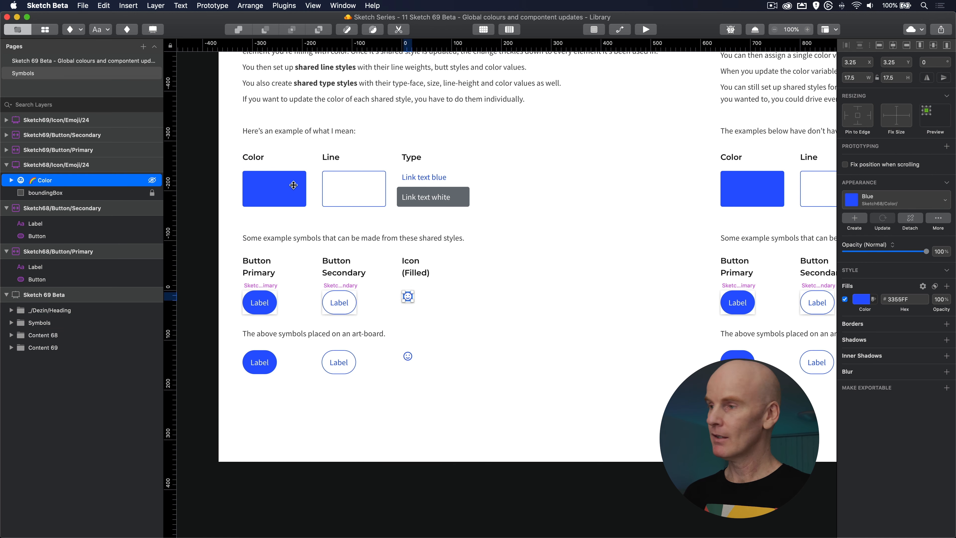
{"action": "left_click", "coordinate": [712, 183]}
{"action": "left_click", "coordinate": [273, 358]}
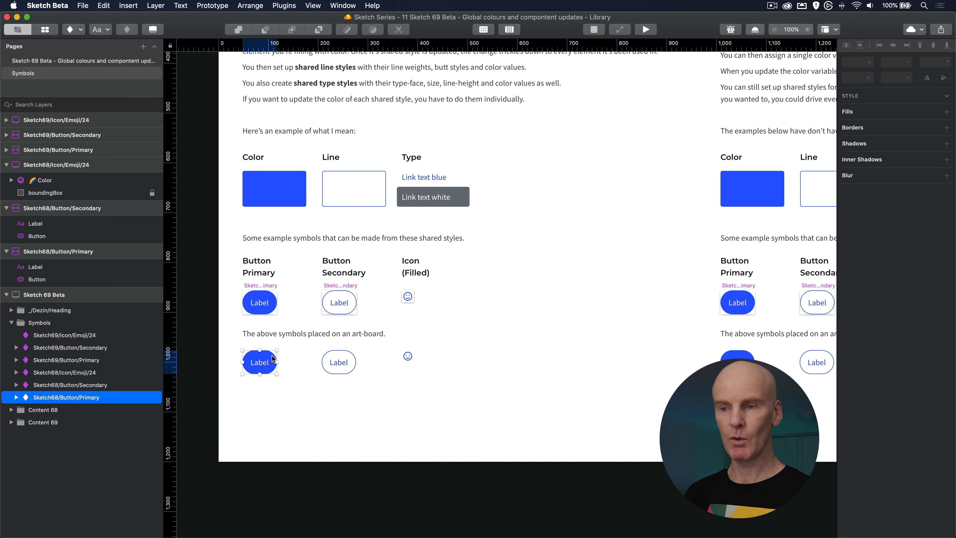
{"action": "left_click", "coordinate": [468, 419]}
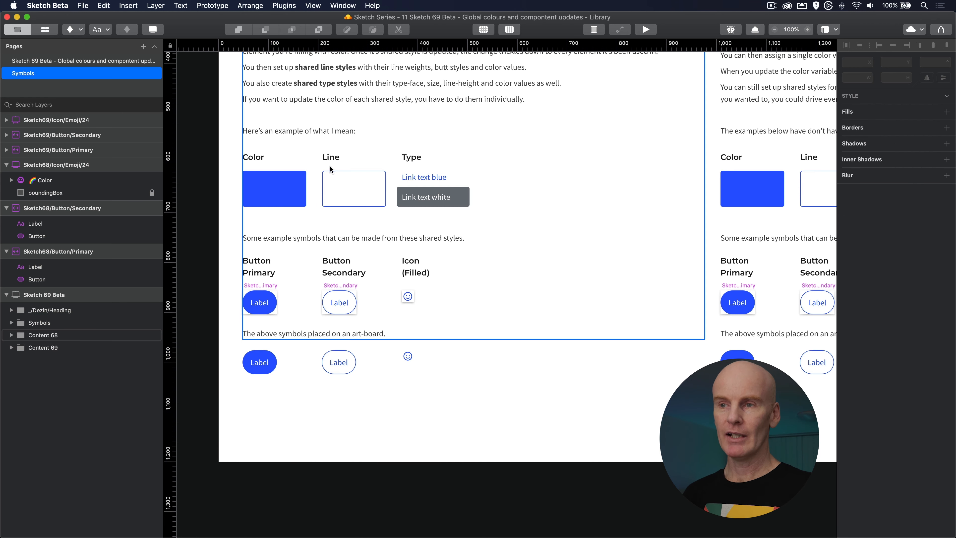
- Change the fill of the Global colors - 68 color rectangle to purple 9E33FF and update its shared Blue layer style
{"action": "left_click", "coordinate": [273, 186]}
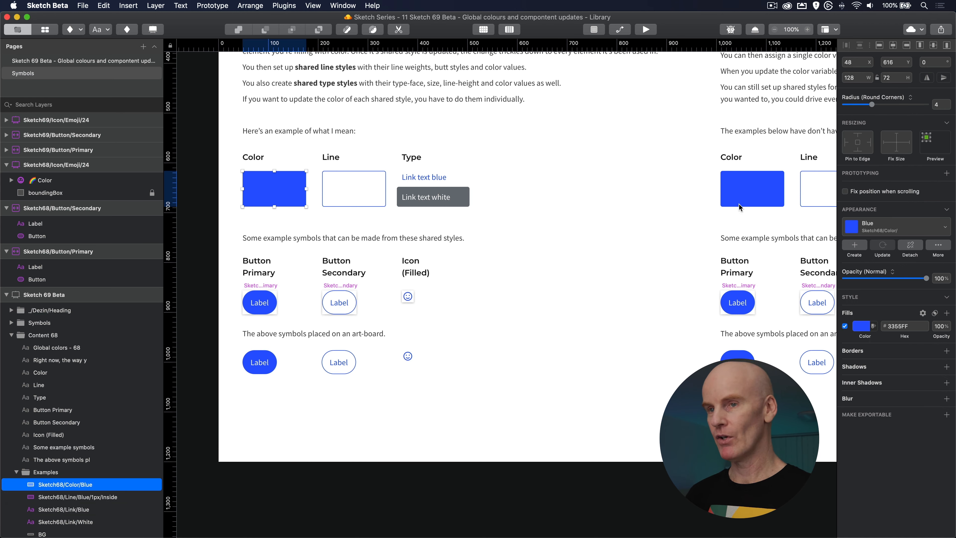
{"action": "left_click", "coordinate": [864, 331]}
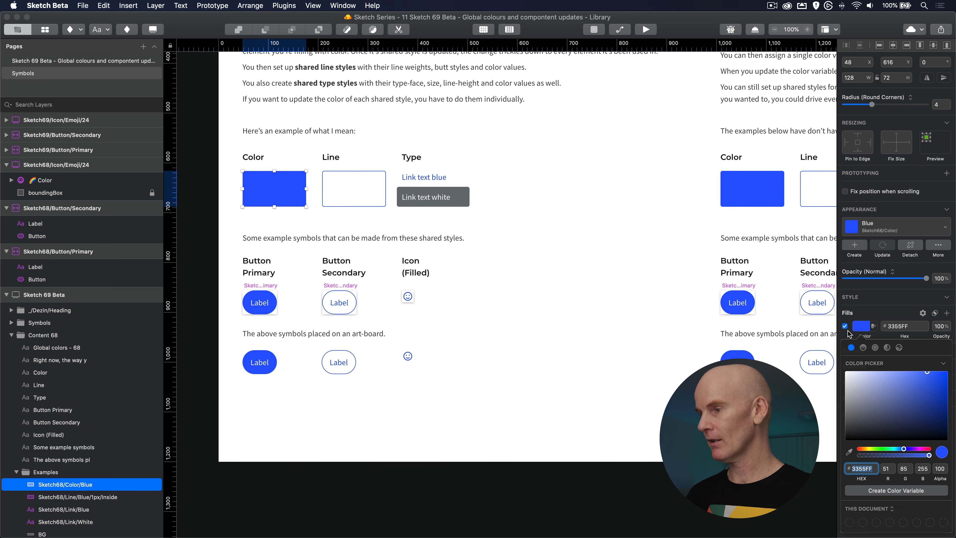
{"action": "left_click_drag", "start_coordinate": [905, 451], "coordinate": [913, 451]}
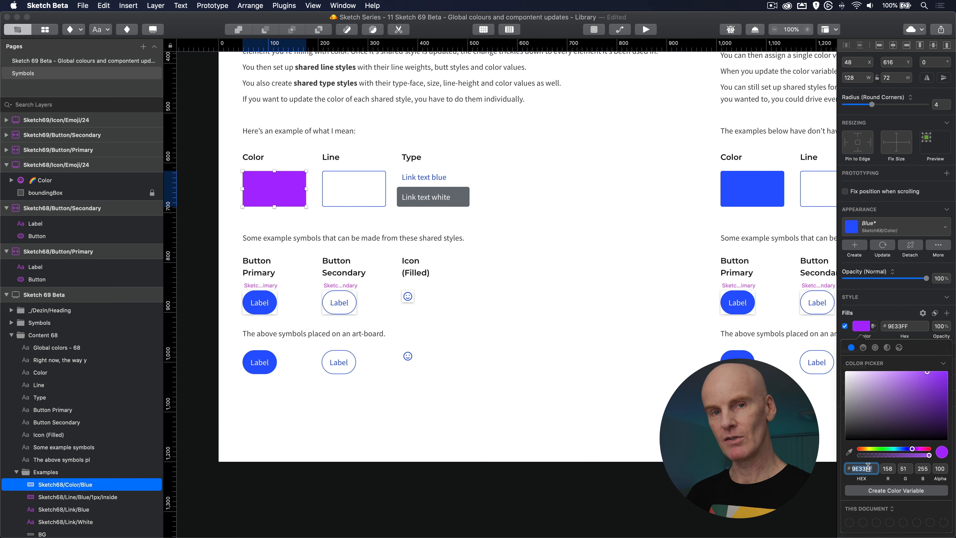
{"action": "left_click", "coordinate": [531, 258]}
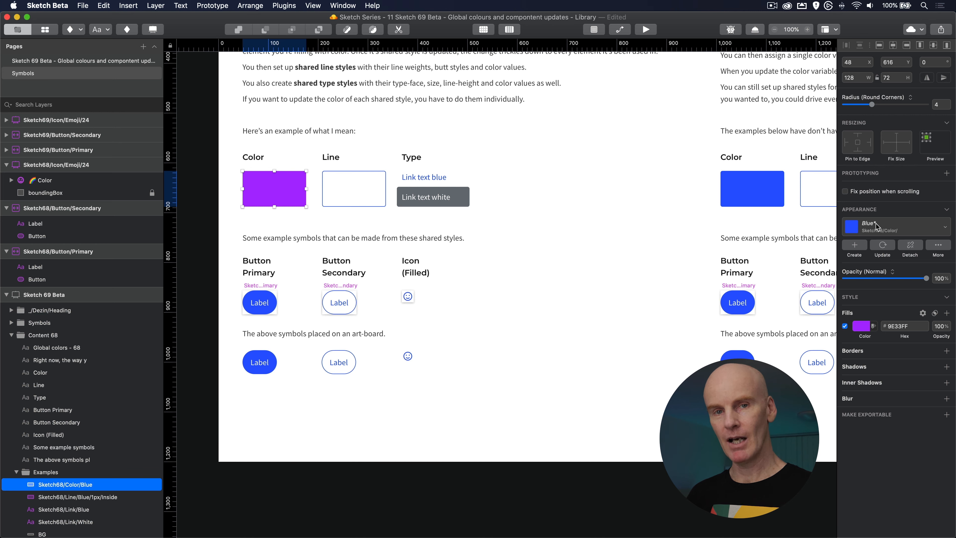
{"action": "left_click", "coordinate": [882, 245]}
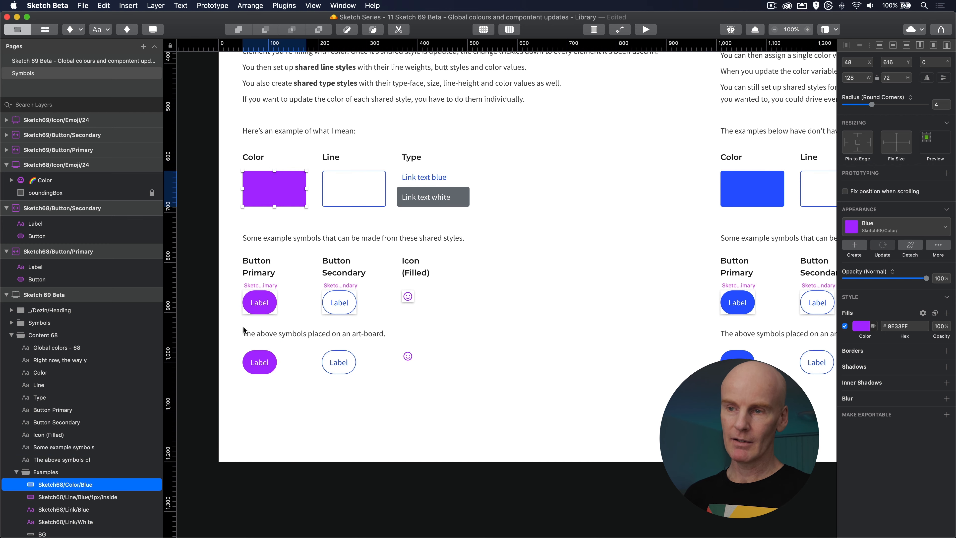
{"action": "left_click", "coordinate": [268, 299]}
{"action": "left_click", "coordinate": [274, 366]}
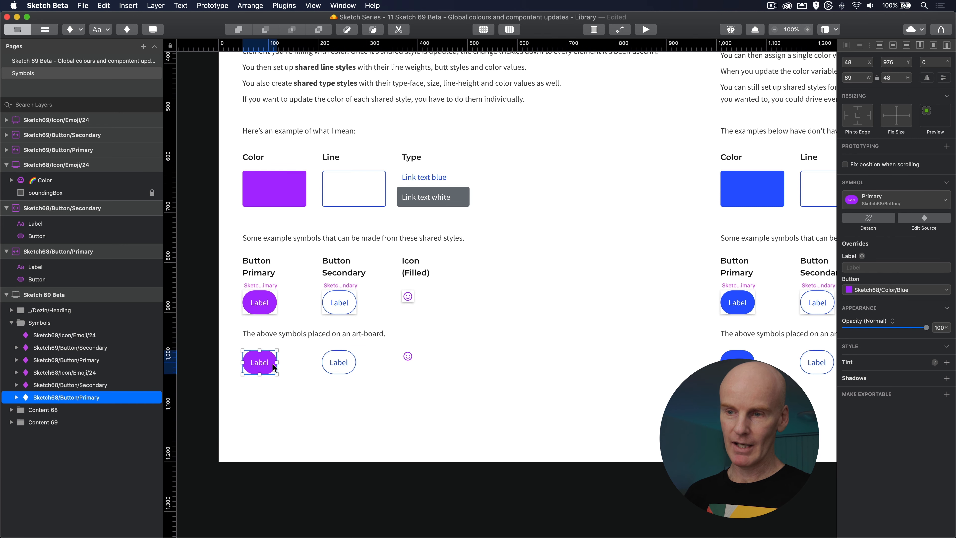
- Set the border of the Global colors - 68 line rectangle to 9E33FF and update its shared line style
{"action": "left_click", "coordinate": [385, 177]}
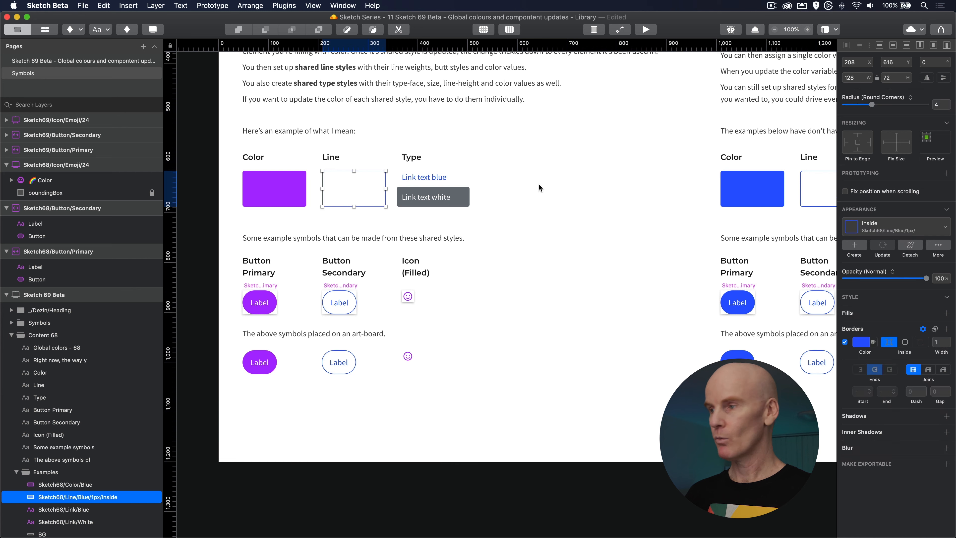
{"action": "left_click", "coordinate": [861, 341]}
{"action": "type", "text": "9E33FF"}
{"action": "key", "text": "Return"}
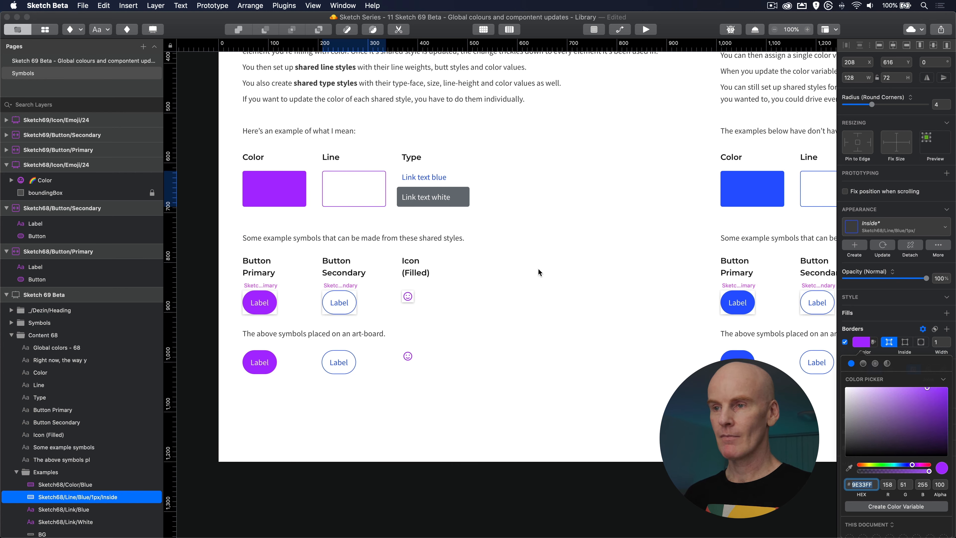
{"action": "key", "text": "Escape"}
{"action": "left_click", "coordinate": [882, 245]}
- Set the text color of "Link text blue" under Global colors - 68 to 9E33FF and update its shared text style
{"action": "left_click", "coordinate": [441, 176]}
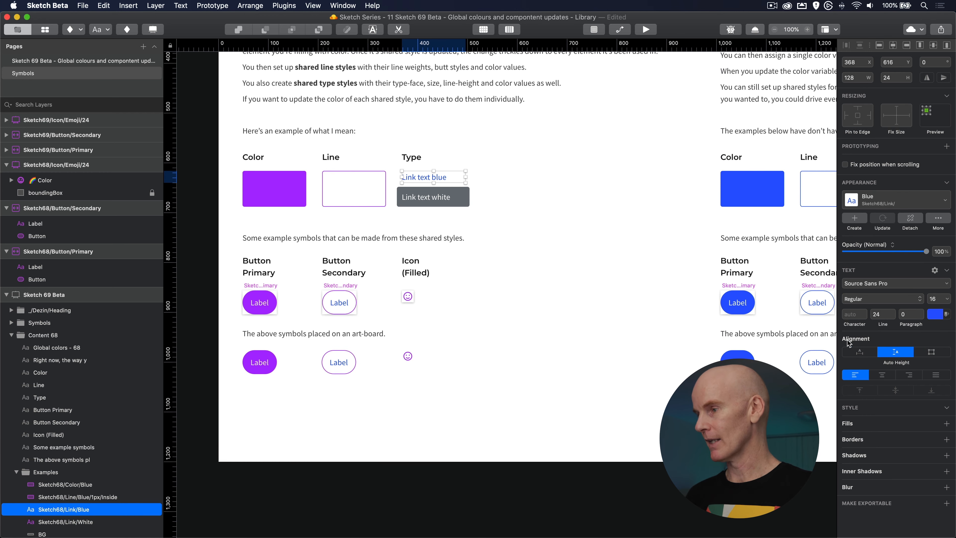
{"action": "left_click", "coordinate": [934, 314]}
{"action": "type", "text": "9E33FF"}
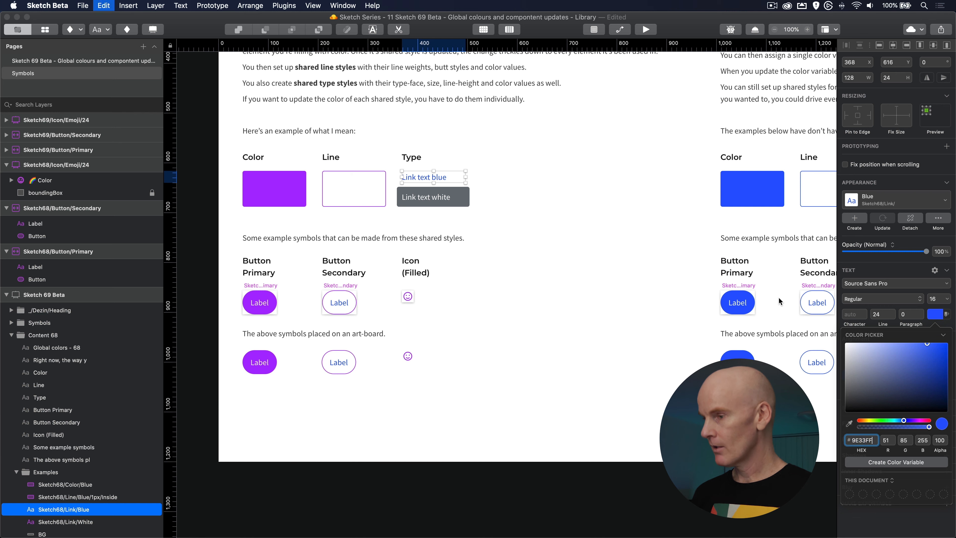
{"action": "key", "text": "Return"}
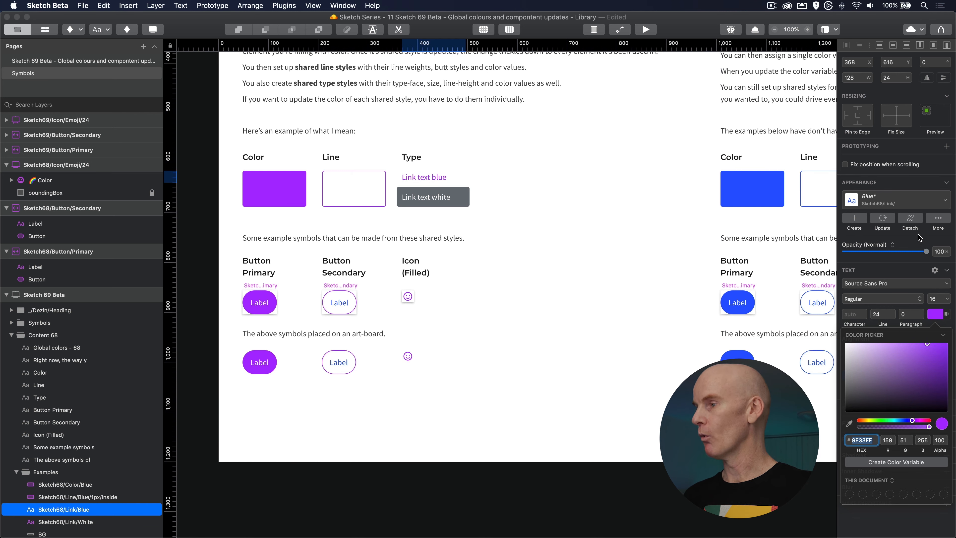
{"action": "left_click", "coordinate": [602, 274]}
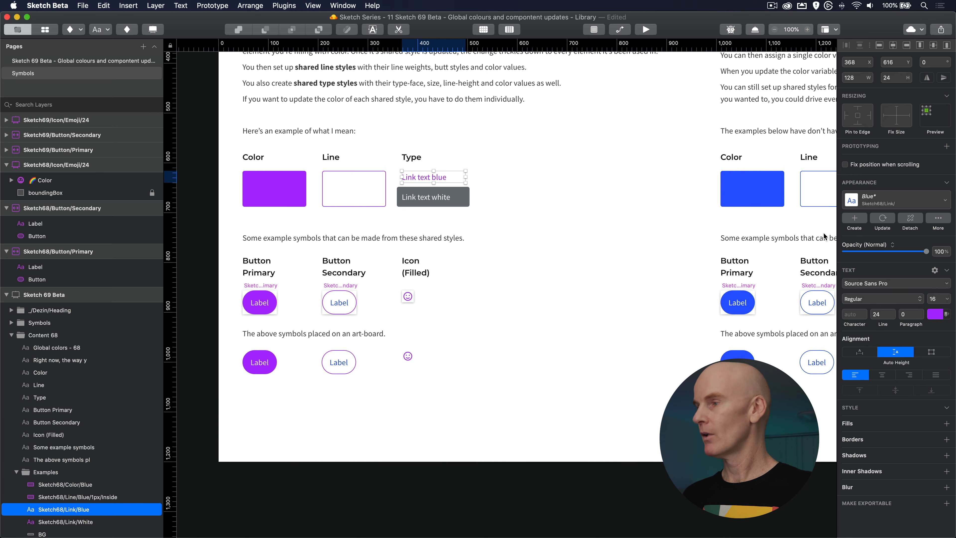
{"action": "left_click", "coordinate": [882, 218]}
{"action": "left_click", "coordinate": [491, 270]}
- Review the recolored color, line and link examples under Global colors - 68, and save the document
{"action": "left_click", "coordinate": [269, 190]}
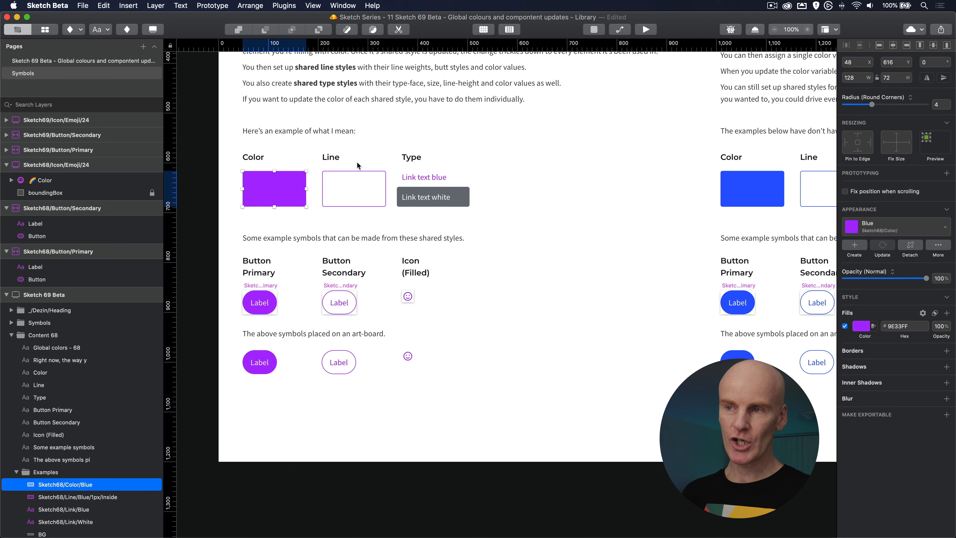
{"action": "left_click", "coordinate": [345, 169]}
{"action": "left_click", "coordinate": [423, 176]}
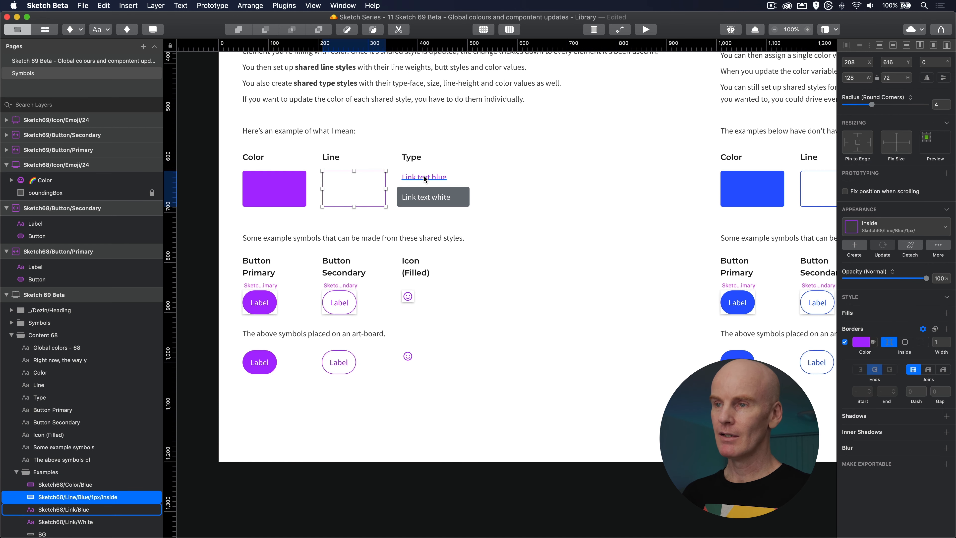
{"action": "left_click", "coordinate": [489, 384]}
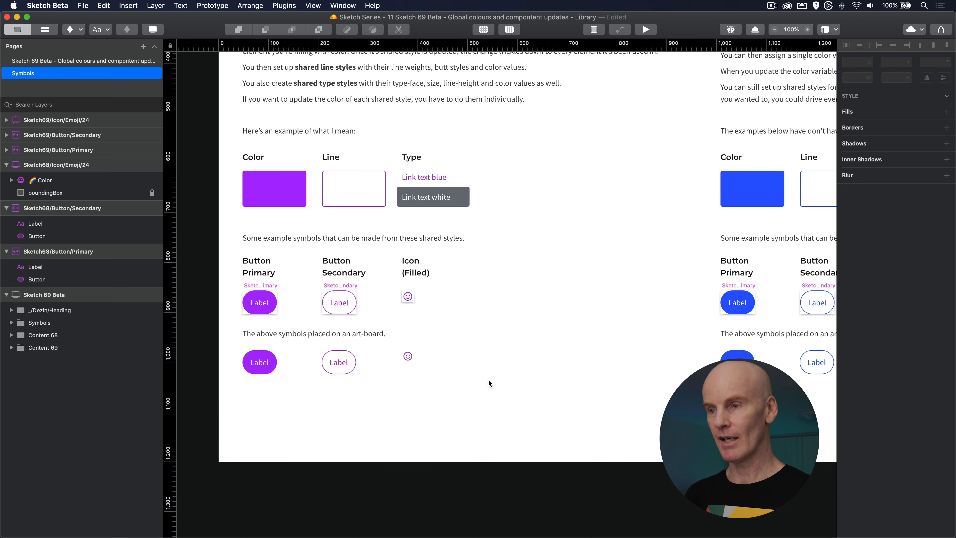
{"action": "key", "text": "super+1"}
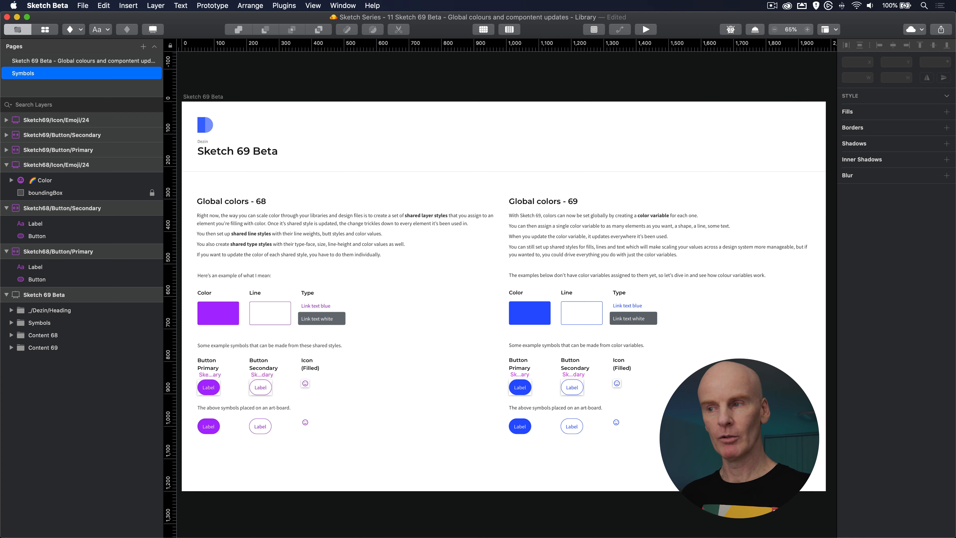
{"action": "key", "text": "super+s"}
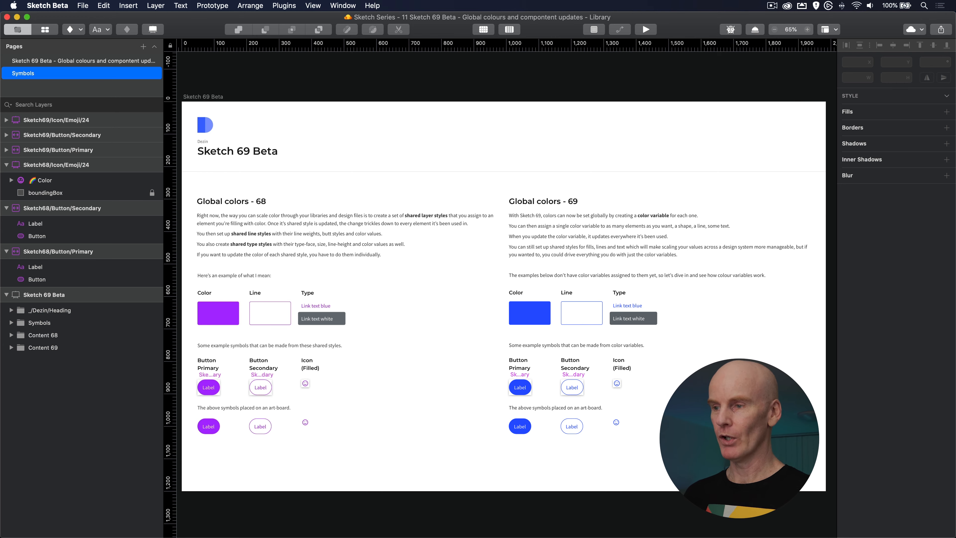
- Create a color variable named color/Blue from the 3355FF fill of the Global colors - 69 color rectangle
{"action": "key", "text": "super+0"}
{"action": "left_click", "coordinate": [354, 249]}
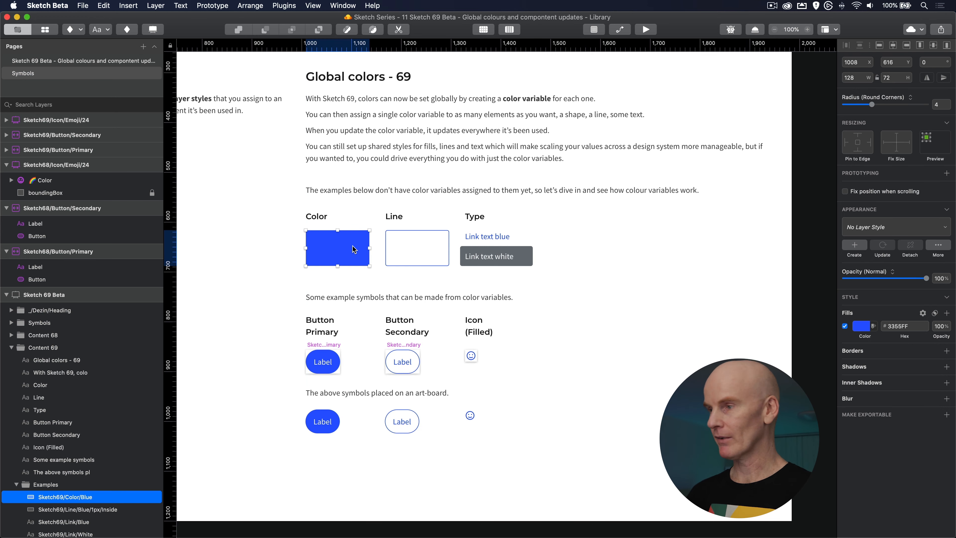
{"action": "left_click", "coordinate": [861, 326]}
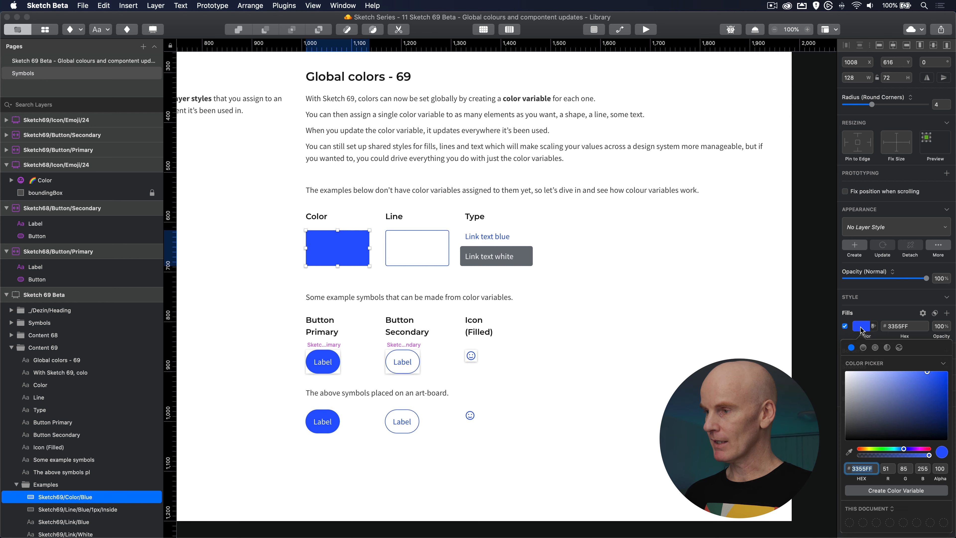
{"action": "left_click", "coordinate": [863, 490]}
{"action": "type", "text": "color/"}
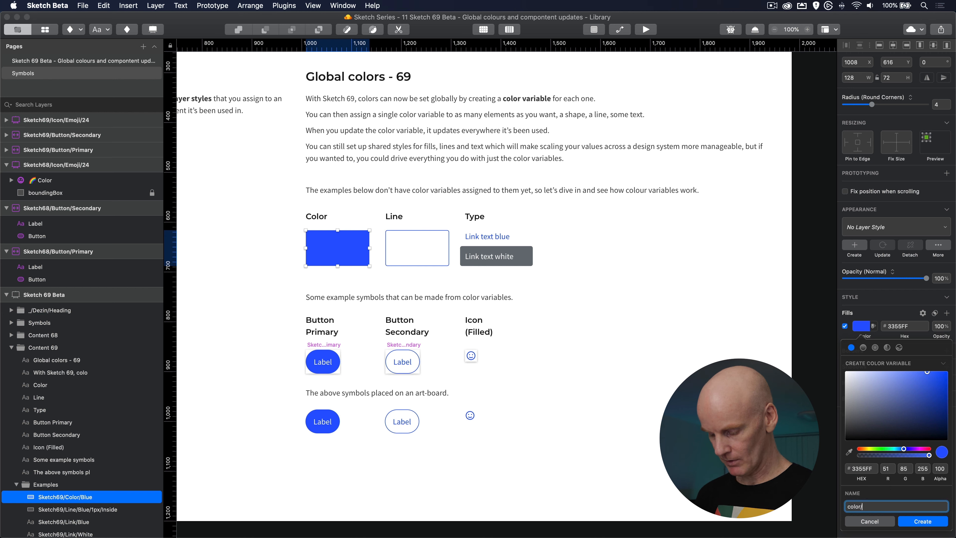
{"action": "type", "text": "Blue"}
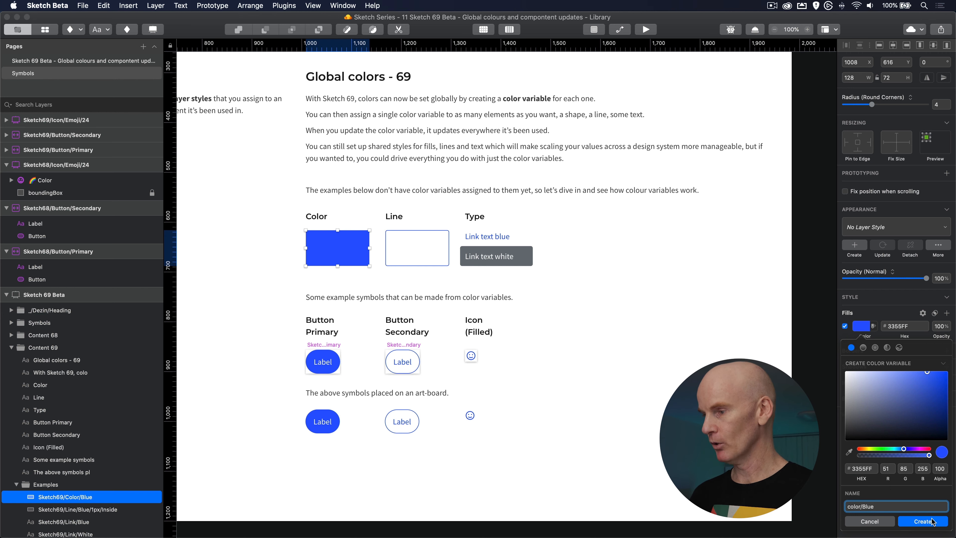
{"action": "left_click", "coordinate": [923, 521]}
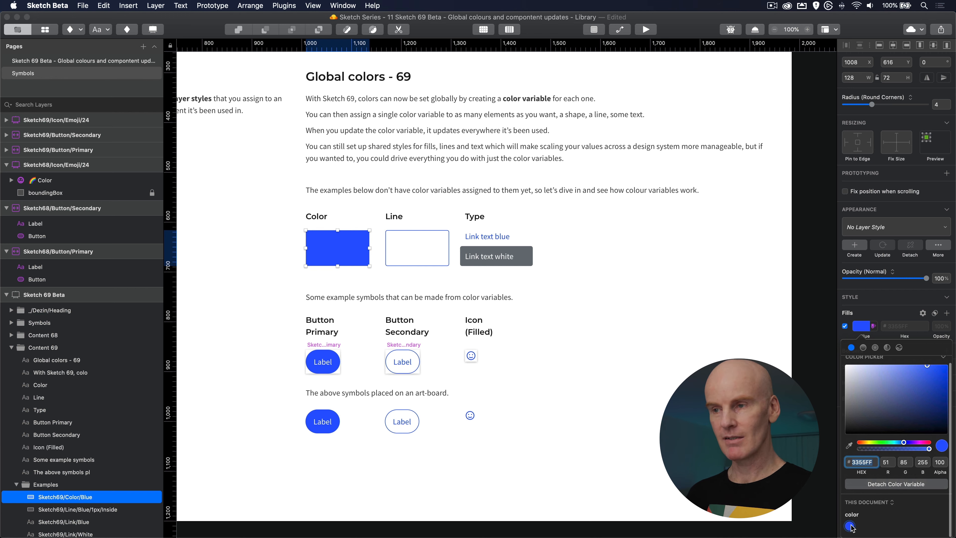
- Assign the Blue color variable to the border of the Global colors - 69 line rectangle
{"action": "key", "text": "Escape"}
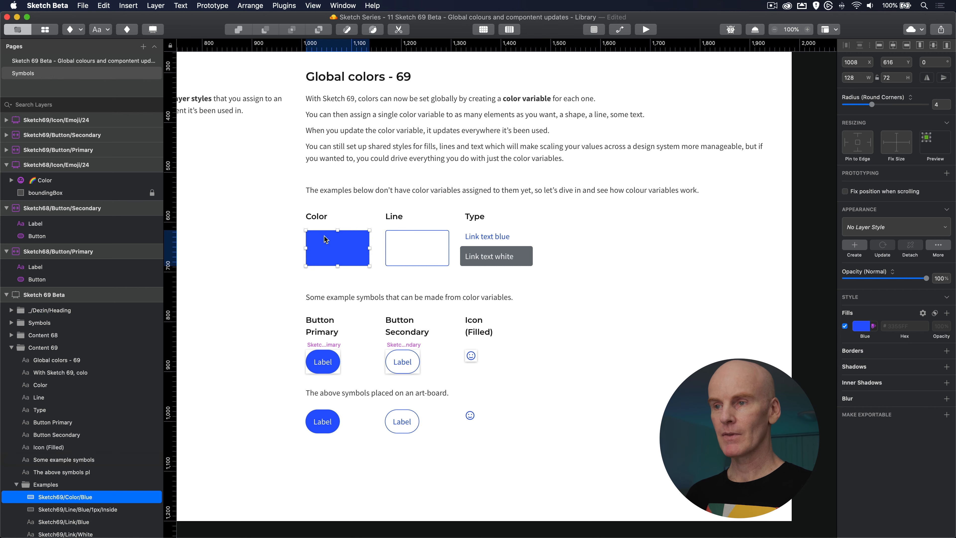
{"action": "left_click", "coordinate": [404, 233]}
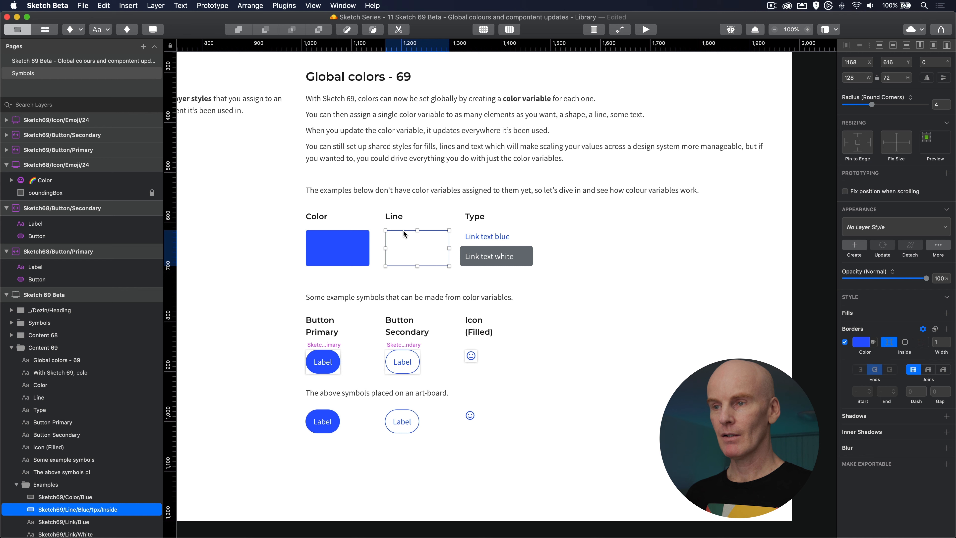
{"action": "left_click", "coordinate": [873, 344]}
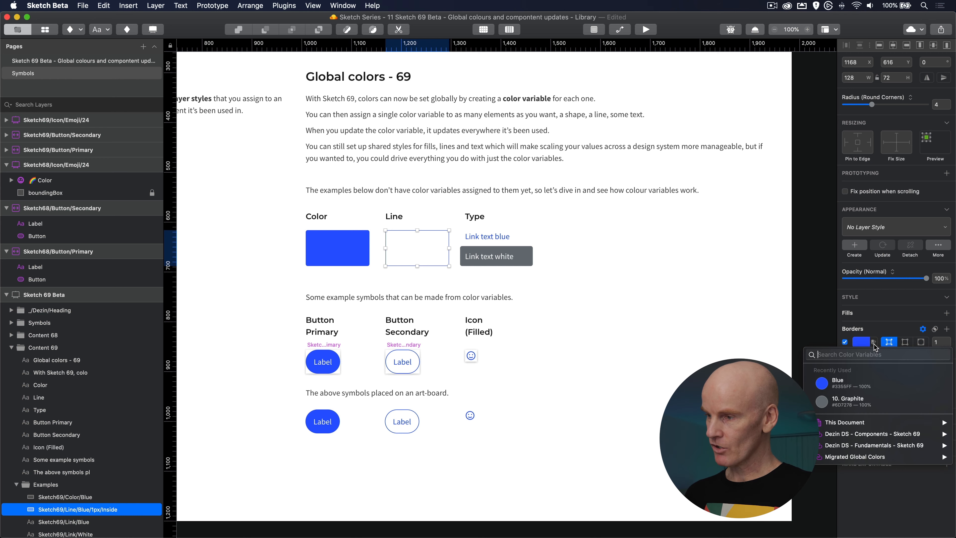
{"action": "left_click", "coordinate": [871, 383]}
{"action": "left_click", "coordinate": [603, 311]}
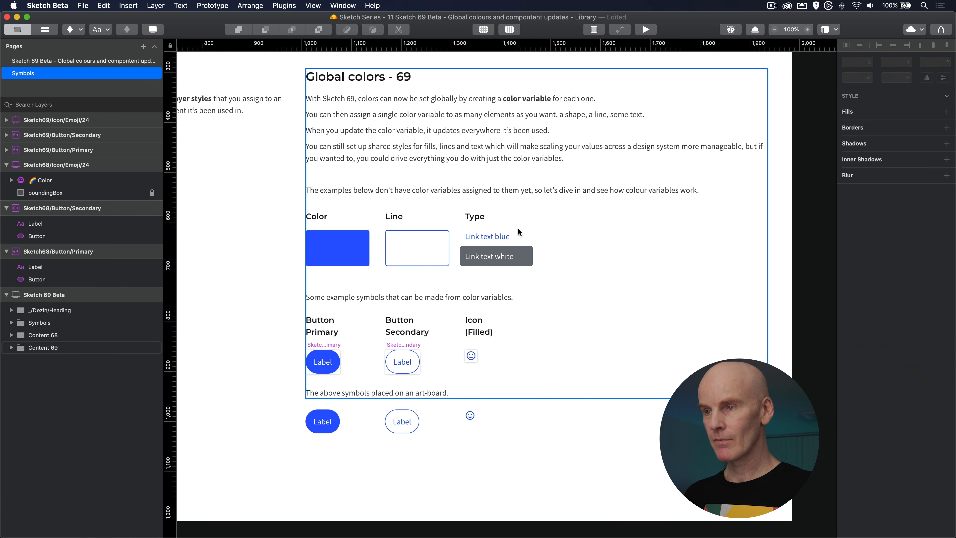
- Assign the Blue color variable to the text color of "Link text blue" under Global colors - 69
{"action": "left_click", "coordinate": [499, 237]}
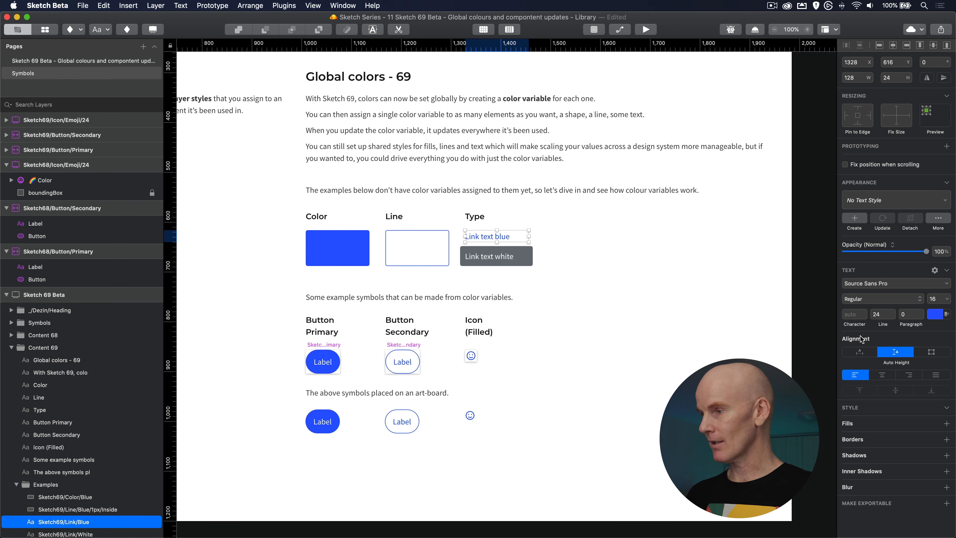
{"action": "left_click", "coordinate": [946, 314]}
{"action": "left_click", "coordinate": [561, 294]}
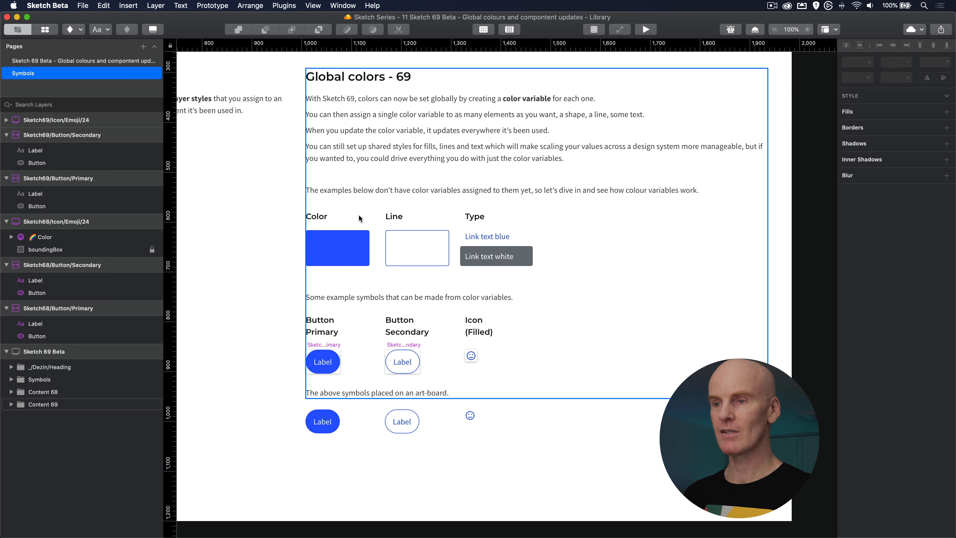
- Generate shared styles with the Styles Generator plugin from the Global colors - 69 color rectangle, line rectangle and both link texts
{"action": "left_click", "coordinate": [350, 256]}
{"action": "left_click", "coordinate": [405, 235], "text": "shift"}
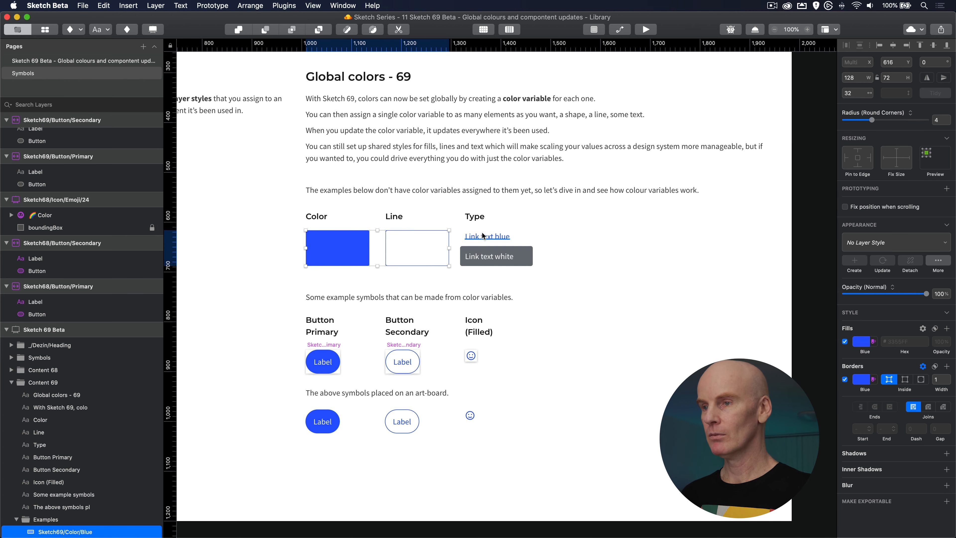
{"action": "left_click", "coordinate": [483, 237], "text": "shift"}
{"action": "left_click", "coordinate": [491, 257], "text": "shift"}
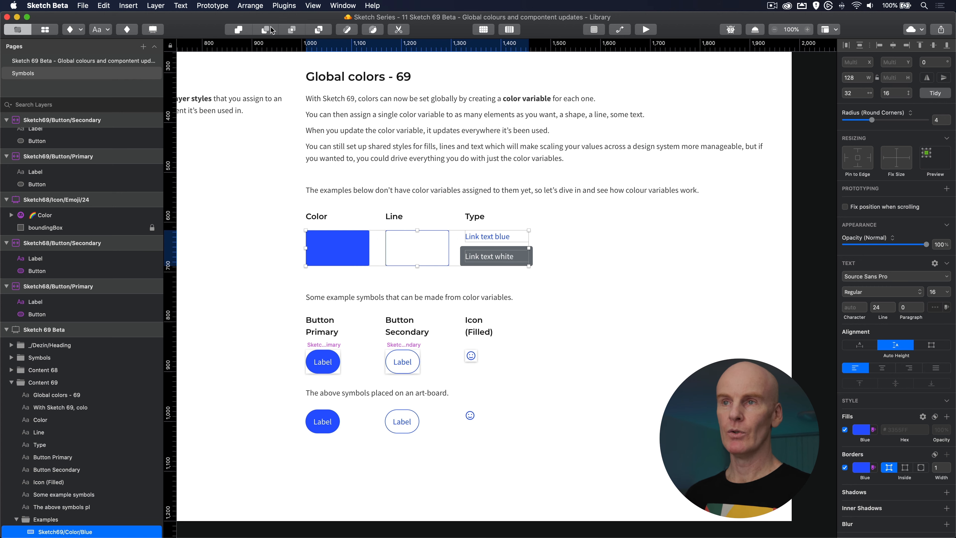
{"action": "left_click", "coordinate": [283, 6]}
{"action": "mouse_move", "coordinate": [329, 48]}
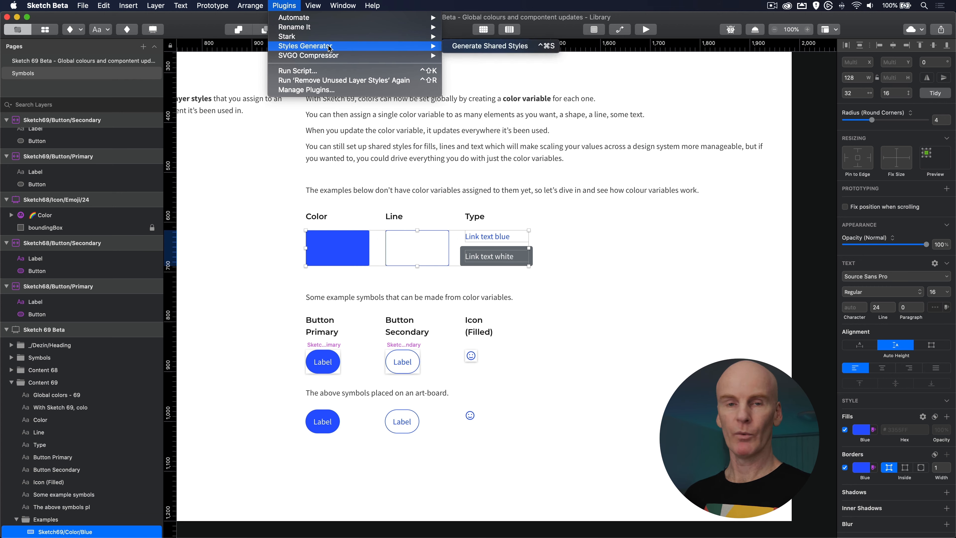
{"action": "left_click", "coordinate": [489, 45]}
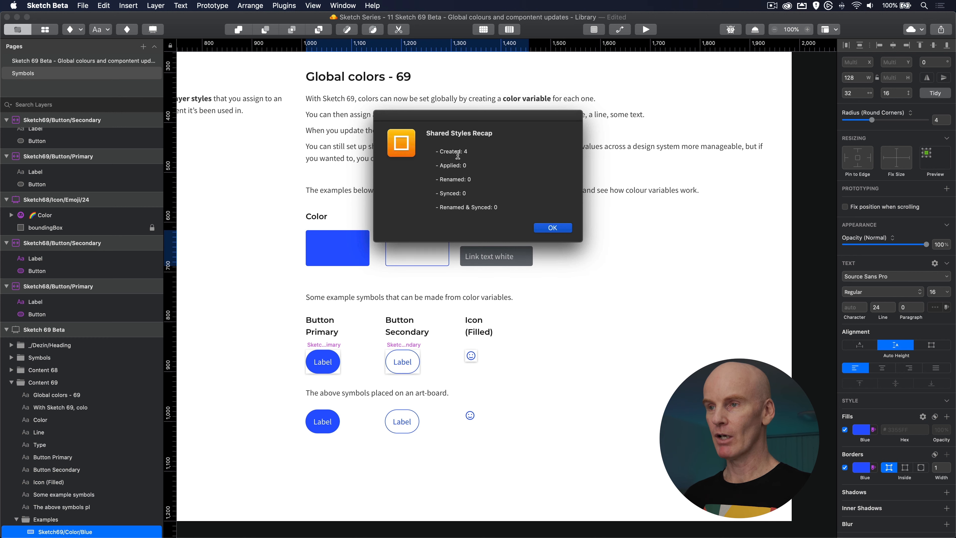
{"action": "left_click", "coordinate": [552, 228]}
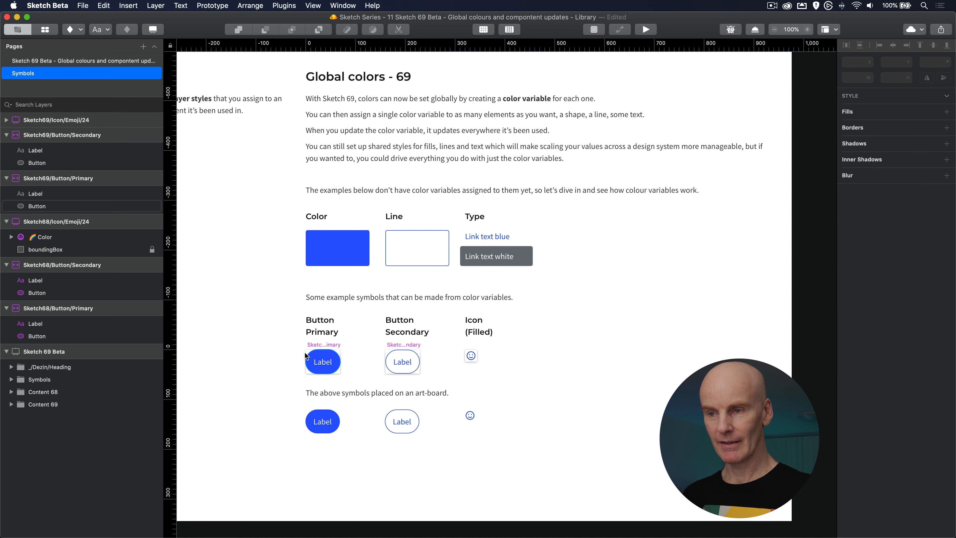
- Apply this document's Sketch69/Color/Blue layer style to the button shape in the Sketch69/Button/Primary symbol
{"action": "left_click", "coordinate": [317, 357]}
{"action": "left_click", "coordinate": [890, 226]}
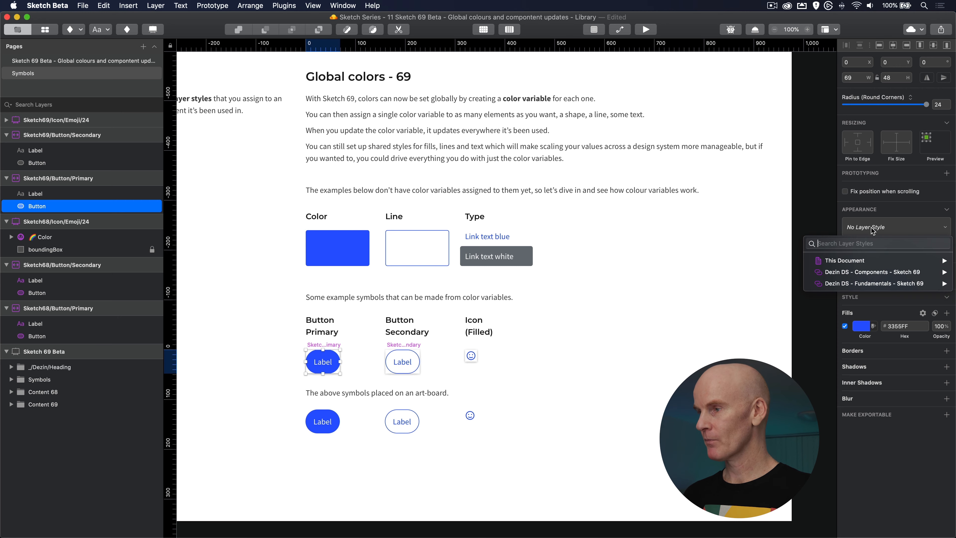
{"action": "mouse_move", "coordinate": [846, 260]}
{"action": "mouse_move", "coordinate": [770, 279]}
{"action": "mouse_move", "coordinate": [683, 282]}
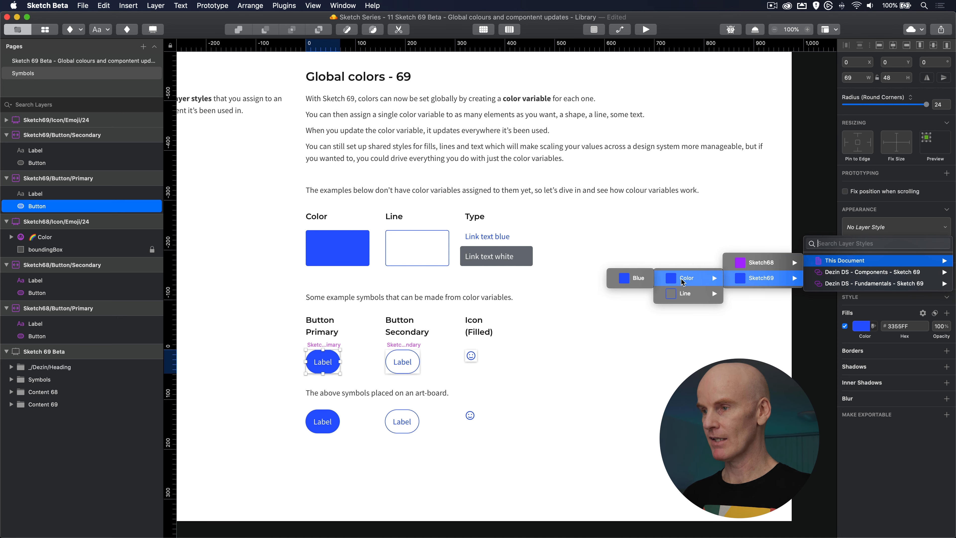
{"action": "left_click", "coordinate": [636, 280]}
- Apply this document's Sketch69/Link/White text style to the label in the Sketch69/Button/Primary symbol
{"action": "left_click", "coordinate": [333, 367]}
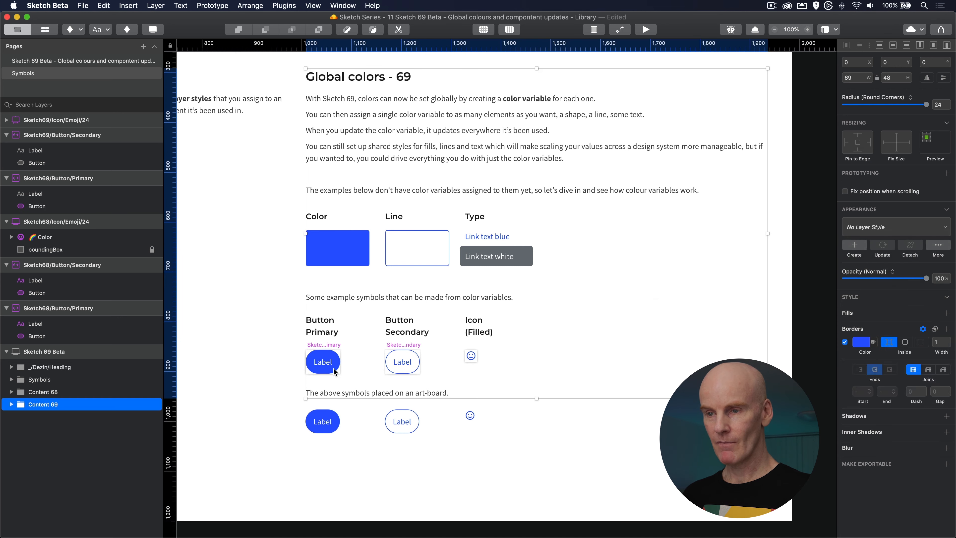
{"action": "left_click", "coordinate": [322, 362], "text": "super"}
{"action": "left_click", "coordinate": [880, 200]}
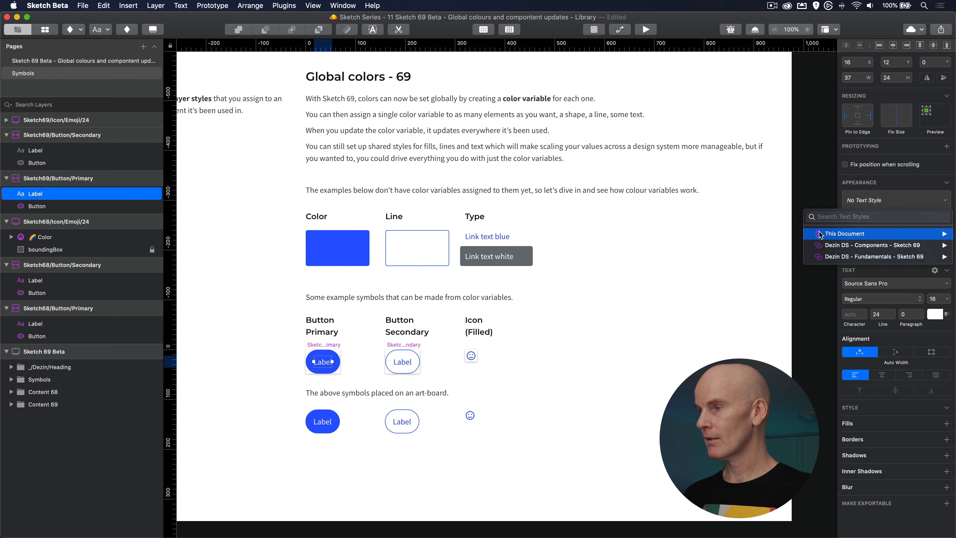
{"action": "mouse_move", "coordinate": [816, 233]}
{"action": "mouse_move", "coordinate": [702, 259]}
{"action": "mouse_move", "coordinate": [610, 259]}
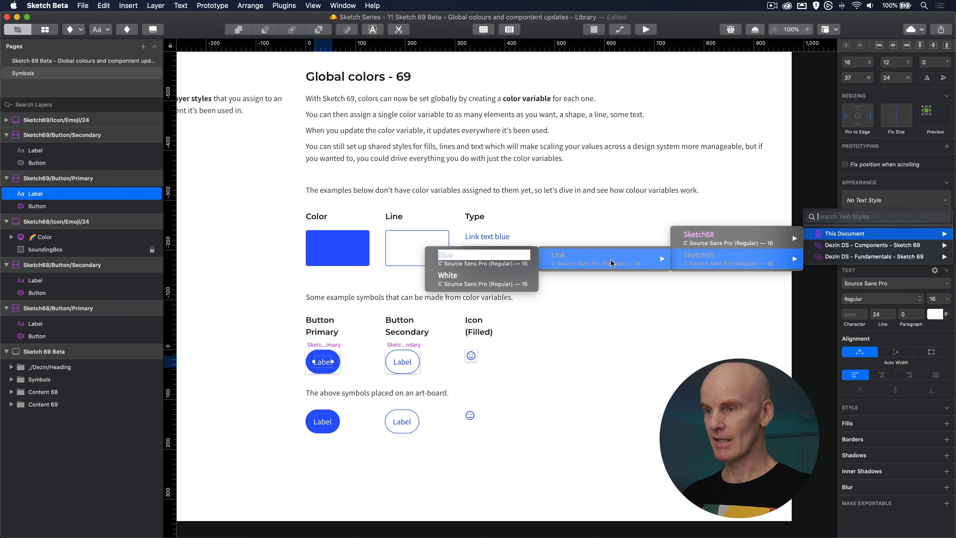
{"action": "left_click", "coordinate": [476, 284]}
- Apply this document's Sketch69/Line/Blue/1px/Inside layer style to the button shape in the Sketch69/Button/Secondary symbol
{"action": "left_click", "coordinate": [401, 367]}
{"action": "left_click", "coordinate": [402, 368], "text": "super"}
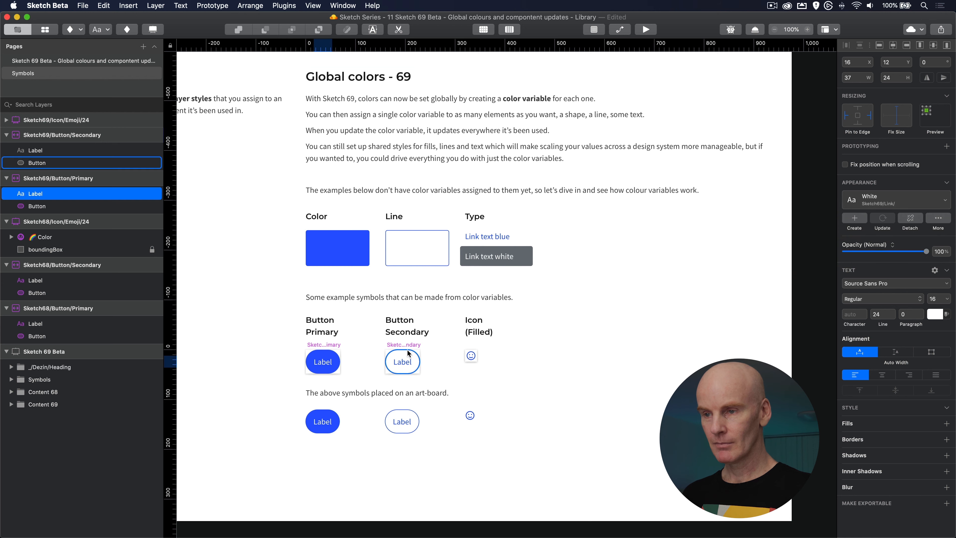
{"action": "left_click", "coordinate": [884, 229]}
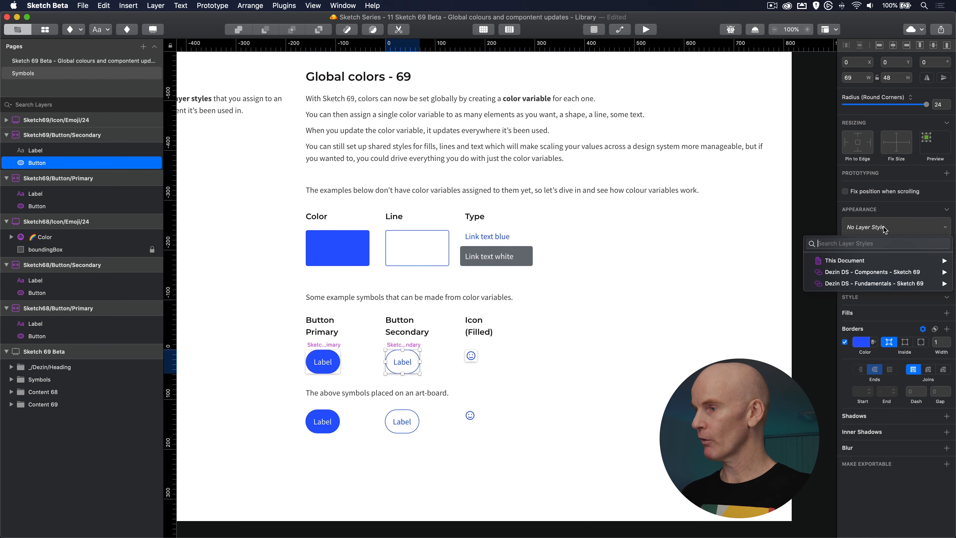
{"action": "mouse_move", "coordinate": [839, 264]}
{"action": "mouse_move", "coordinate": [785, 279]}
{"action": "mouse_move", "coordinate": [696, 293]}
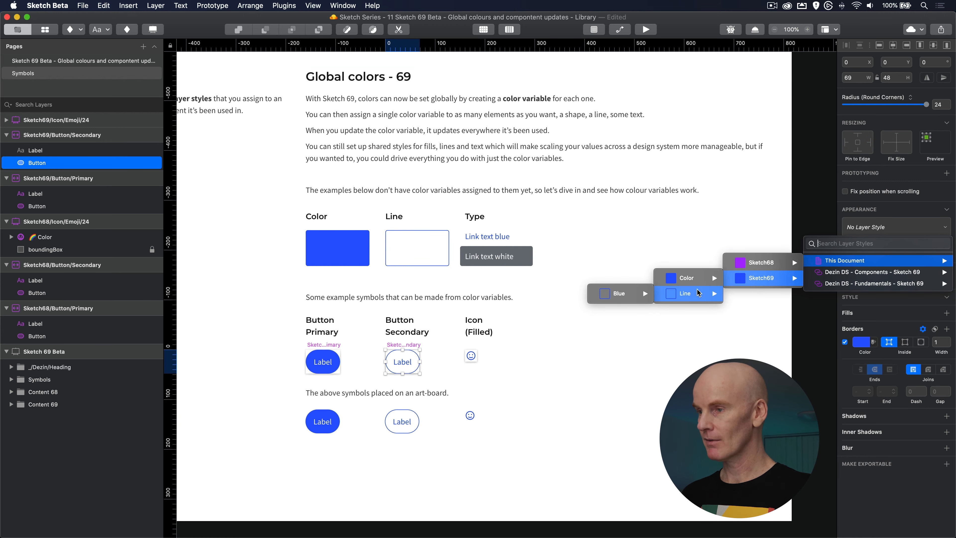
{"action": "mouse_move", "coordinate": [617, 293]}
{"action": "mouse_move", "coordinate": [531, 298]}
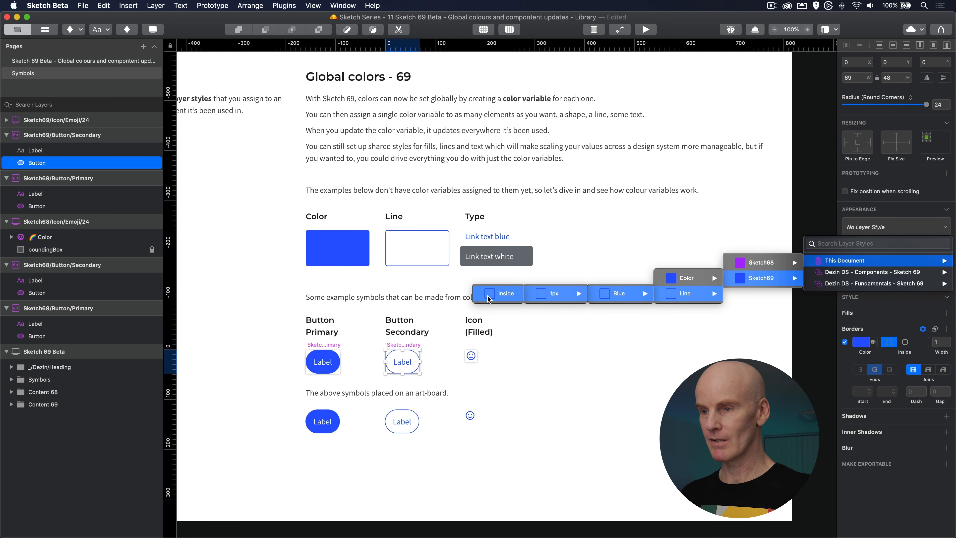
{"action": "left_click", "coordinate": [500, 293]}
- Apply this document's Sketch69/Link/Blue text style to the label in the Sketch69/Button/Secondary symbol
{"action": "left_click", "coordinate": [402, 362]}
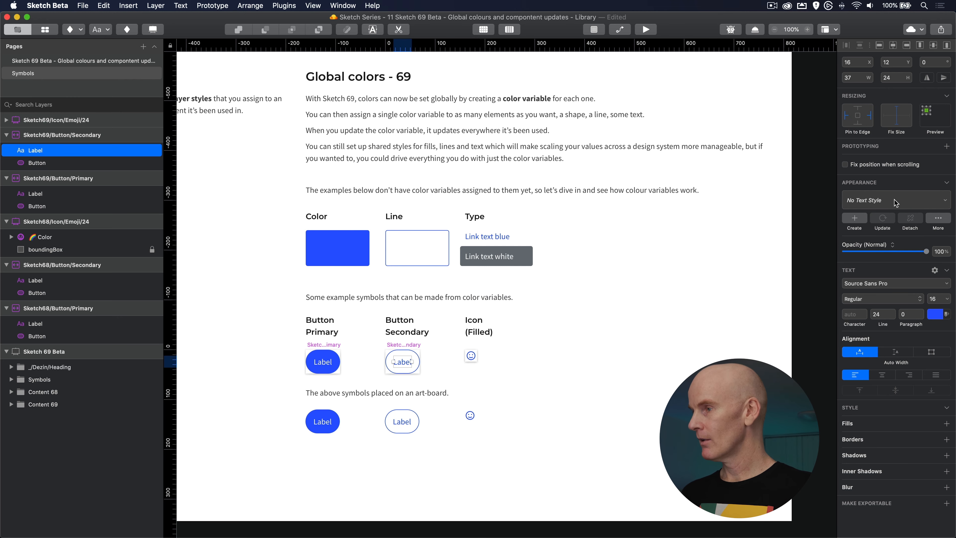
{"action": "left_click", "coordinate": [880, 200]}
{"action": "mouse_move", "coordinate": [877, 233]}
{"action": "mouse_move", "coordinate": [738, 235]}
{"action": "mouse_move", "coordinate": [726, 259]}
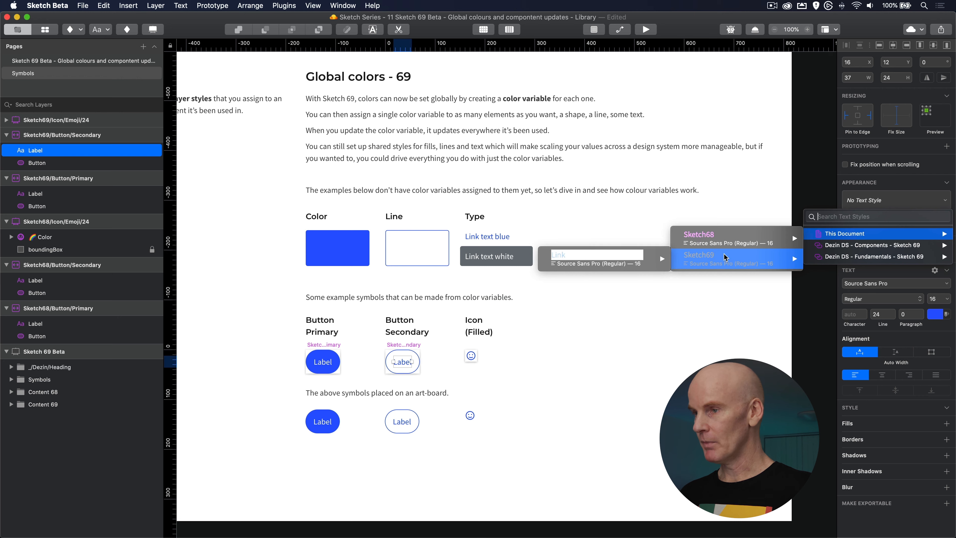
{"action": "mouse_move", "coordinate": [601, 262]}
{"action": "left_click", "coordinate": [488, 265]}
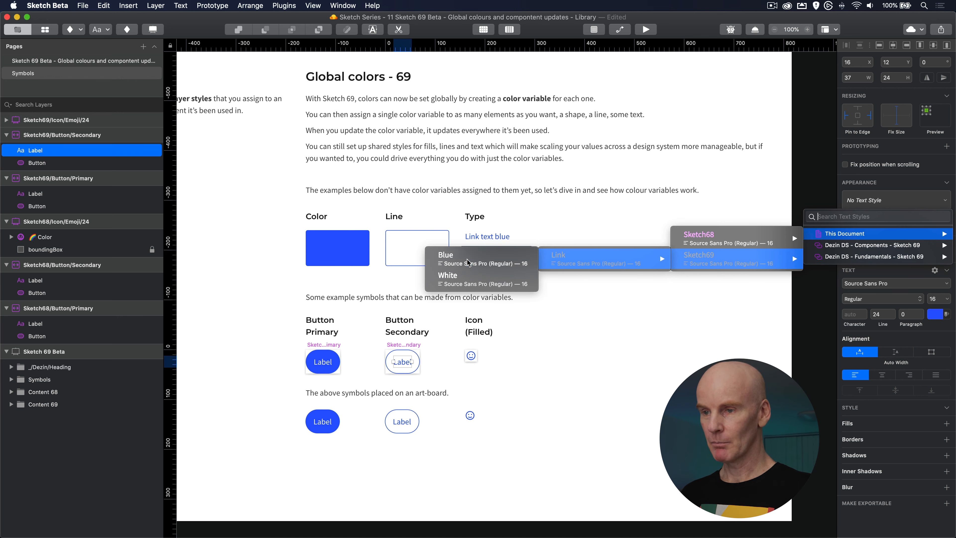
- Apply this document's Sketch69/Color/Blue layer style to the Color layer in the Sketch69/Icon/Emoji/24 symbol
{"action": "left_click", "coordinate": [470, 355]}
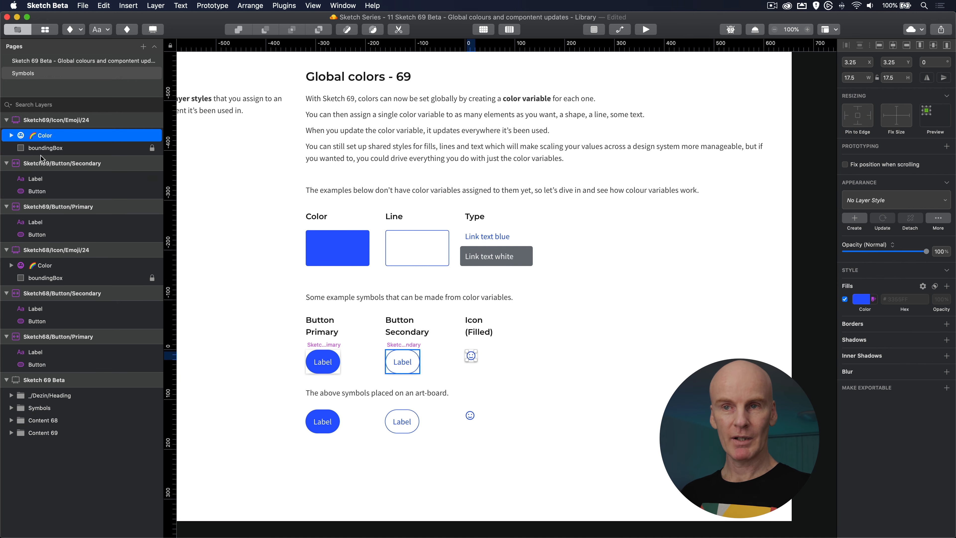
{"action": "left_click", "coordinate": [879, 200]}
{"action": "mouse_move", "coordinate": [862, 234]}
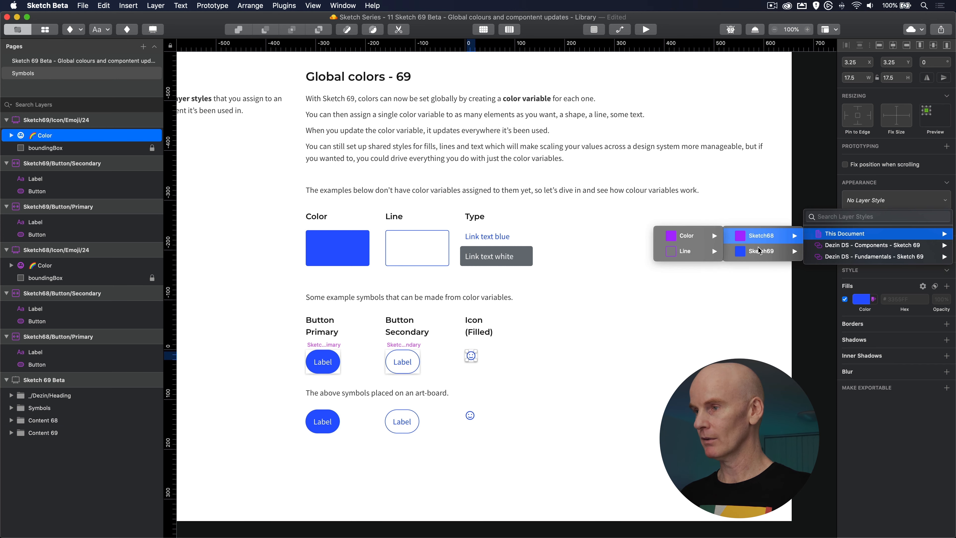
{"action": "mouse_move", "coordinate": [764, 250]}
{"action": "mouse_move", "coordinate": [689, 251]}
{"action": "left_click", "coordinate": [622, 261]}
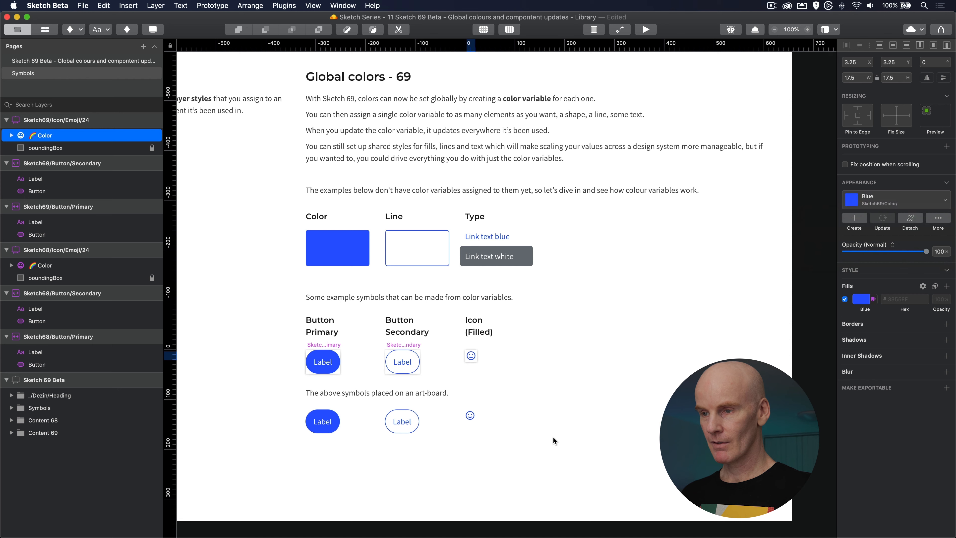
{"action": "left_click", "coordinate": [552, 495]}
- Edit the Blue color variable from the Global colors - 69 color rectangle's fill, setting it to FF33D2, and update it
{"action": "left_click", "coordinate": [328, 241]}
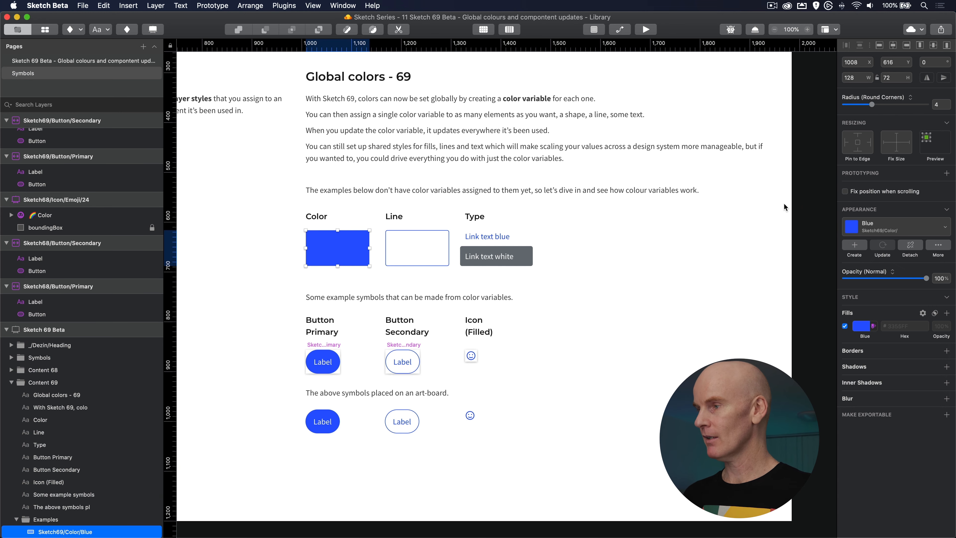
{"action": "left_click", "coordinate": [860, 326]}
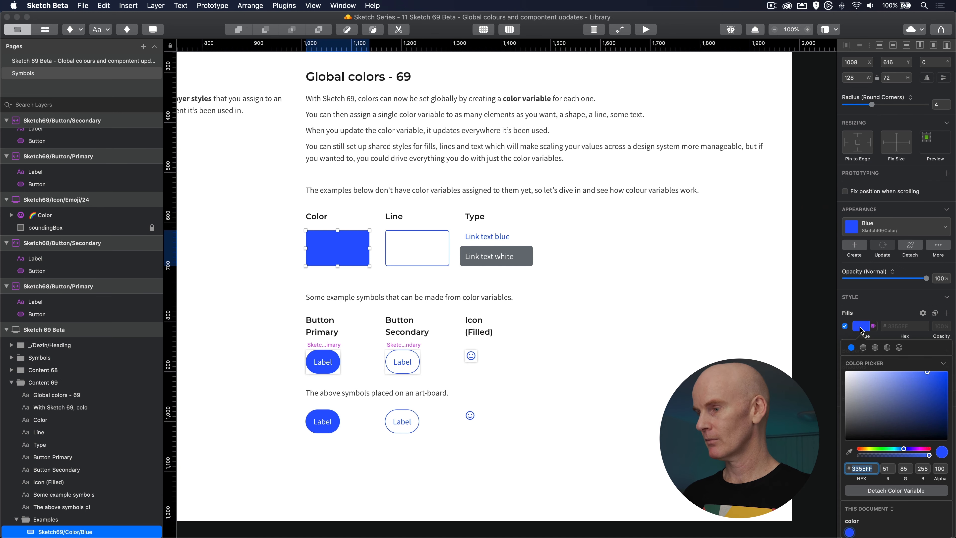
{"action": "right_click", "coordinate": [851, 527]}
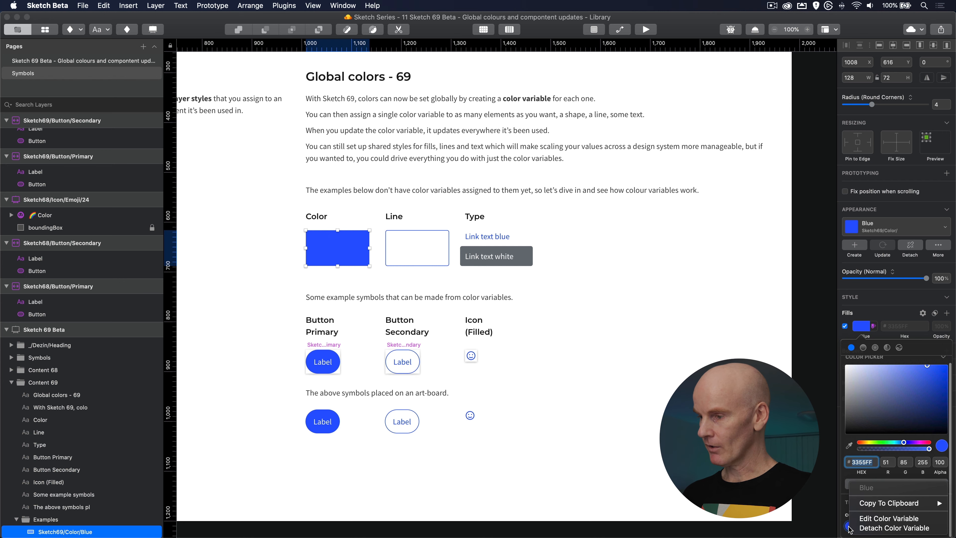
{"action": "left_click", "coordinate": [866, 518]}
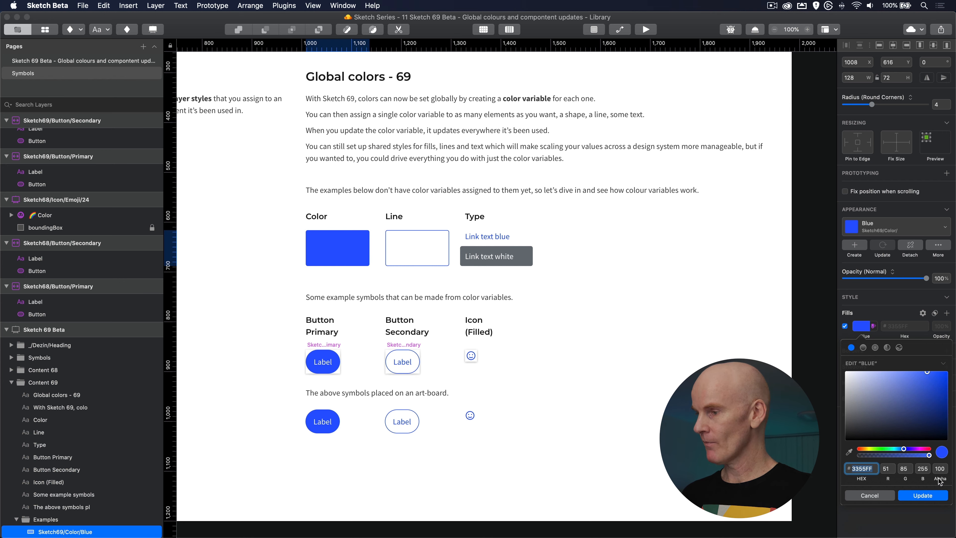
{"action": "left_click_drag", "start_coordinate": [912, 449], "coordinate": [920, 449]}
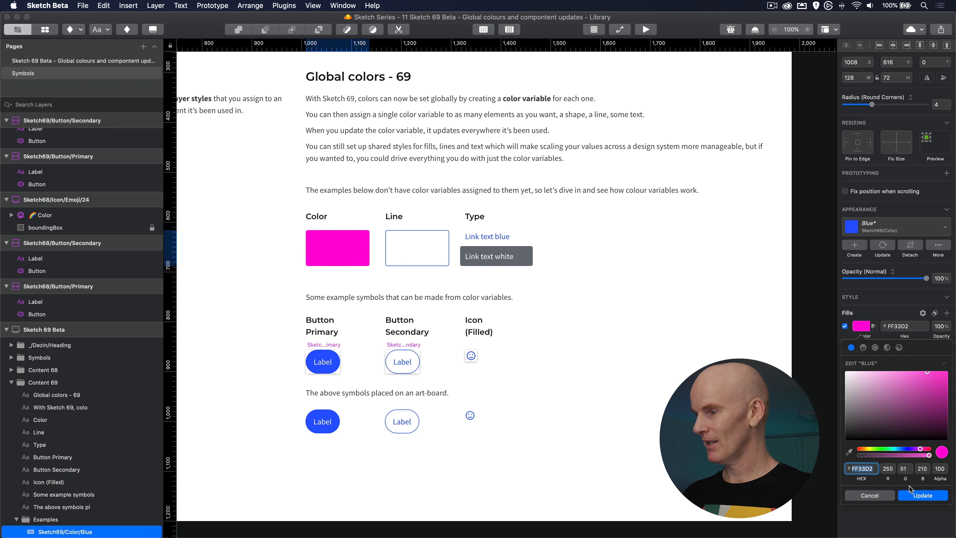
{"action": "left_click", "coordinate": [918, 494]}
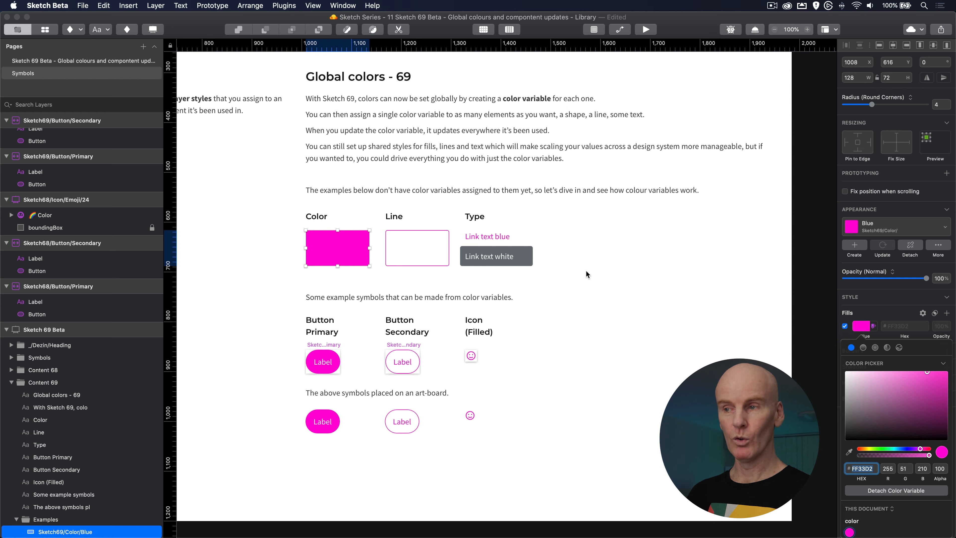
- Review the recolored examples and the color rectangle's layer style under Global colors - 69, and undo the last change
{"action": "left_click", "coordinate": [703, 248]}
{"action": "left_click", "coordinate": [624, 241]}
{"action": "left_click", "coordinate": [345, 250], "text": "super"}
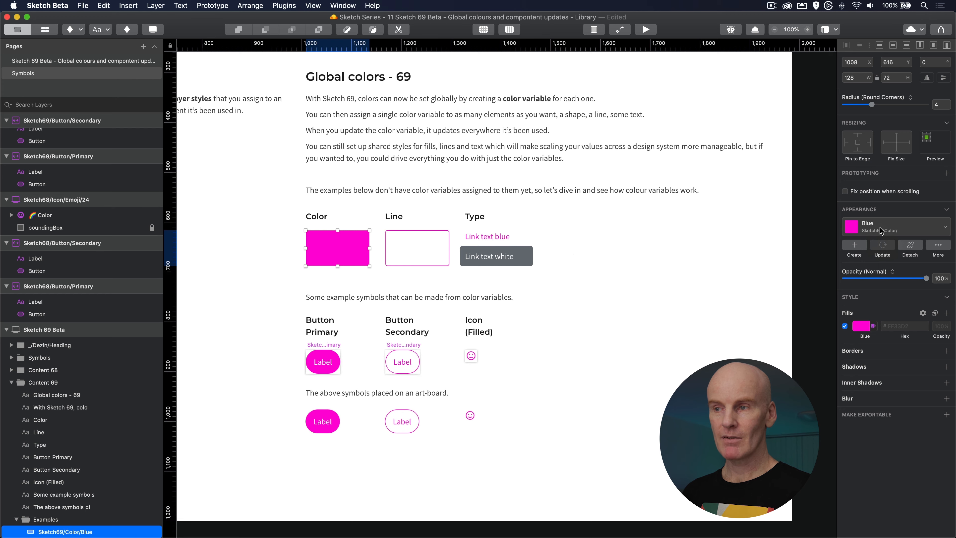
{"action": "left_click", "coordinate": [554, 347]}
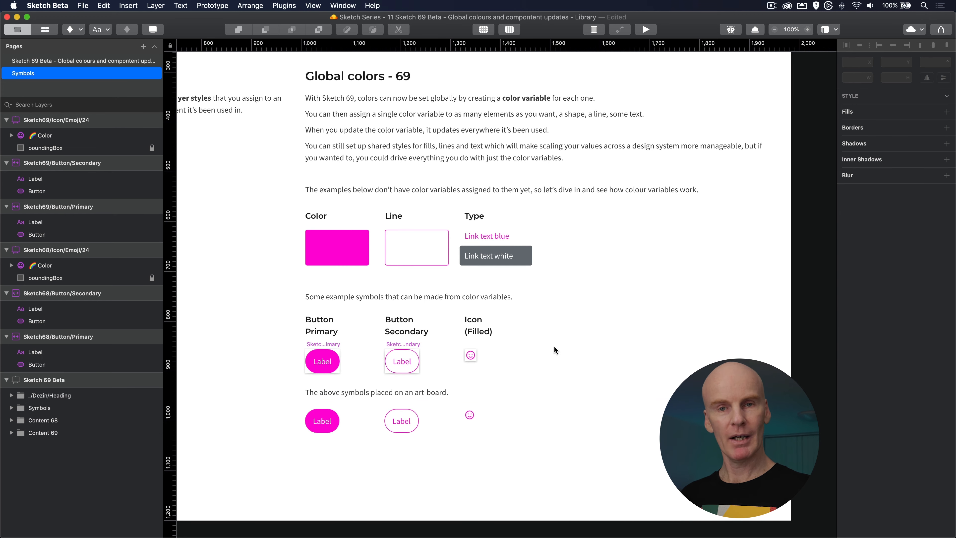
{"action": "key", "text": "super+z"}
{"action": "left_click", "coordinate": [579, 374]}
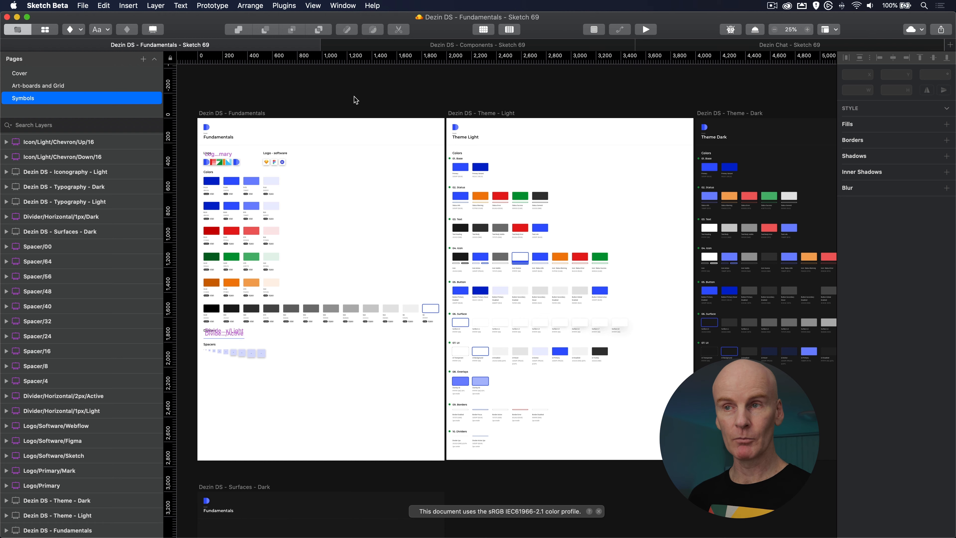
- Look through the Fundamentals, Theme, Typography, Iconography and Images artboards on the Symbols page of the Dezin DS - Fundamentals document
{"action": "left_click", "coordinate": [256, 114]}
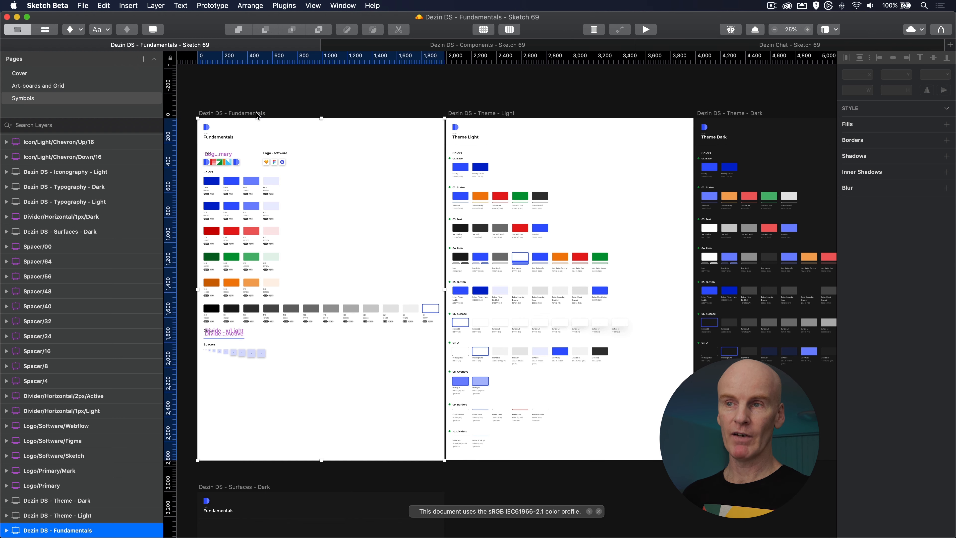
{"action": "left_click", "coordinate": [267, 89]}
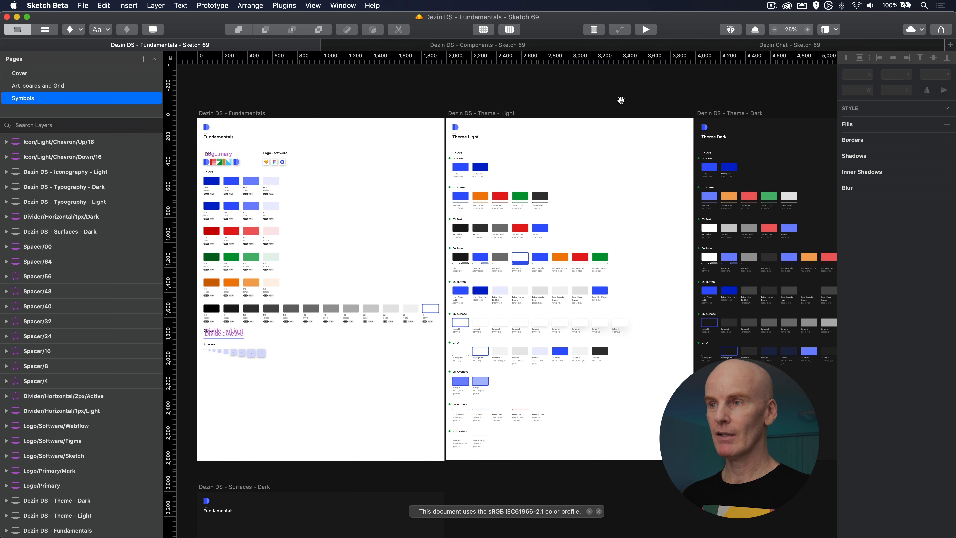
{"action": "left_click_drag", "start_coordinate": [620, 98], "coordinate": [423, 92]}
{"action": "scroll", "coordinate": [635, 94], "scroll_direction": "right", "scroll_amount": 5}
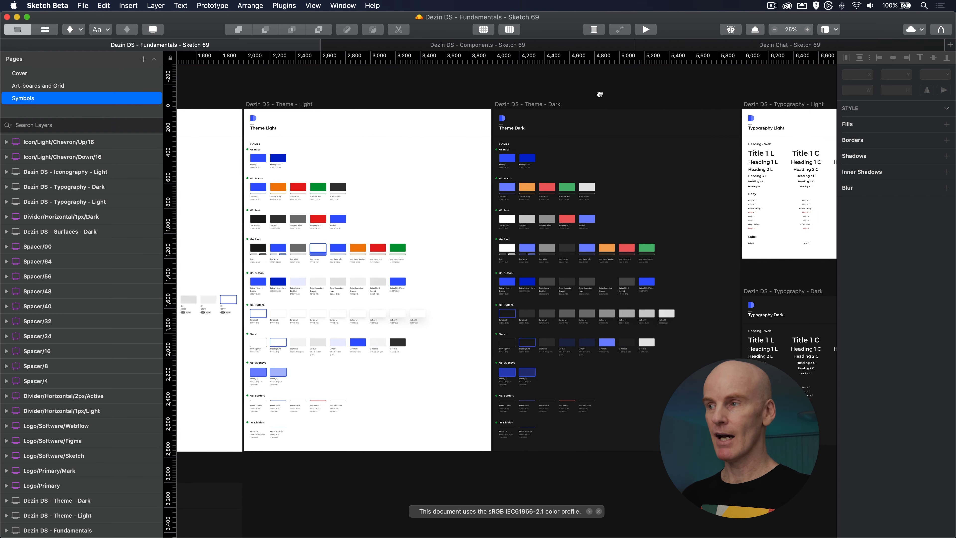
{"action": "left_click_drag", "start_coordinate": [623, 87], "coordinate": [450, 87]}
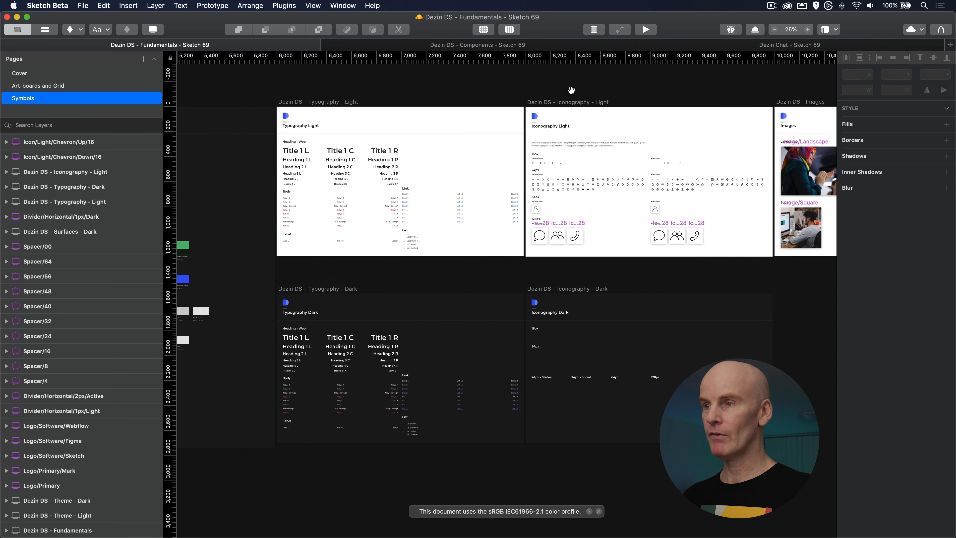
{"action": "scroll", "coordinate": [571, 90], "scroll_direction": "right", "scroll_amount": 5}
{"action": "scroll", "coordinate": [531, 92], "scroll_direction": "left", "scroll_amount": 2}
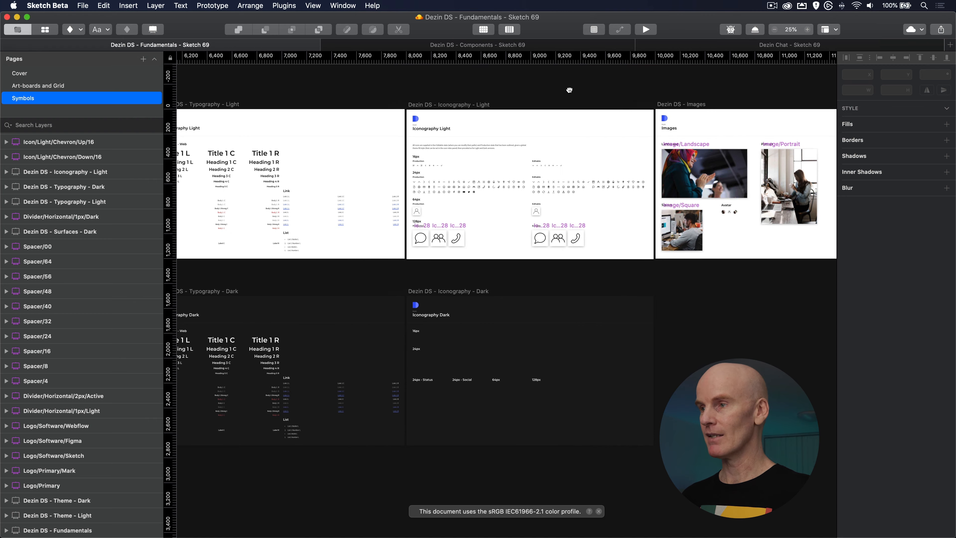
{"action": "scroll", "coordinate": [465, 90], "scroll_direction": "left", "scroll_amount": 15}
- Switch to the Dezin DS - Components document and look through its artboards from Forms to Breadcrumbs and pagination
{"action": "key", "text": "ctrl+Tab"}
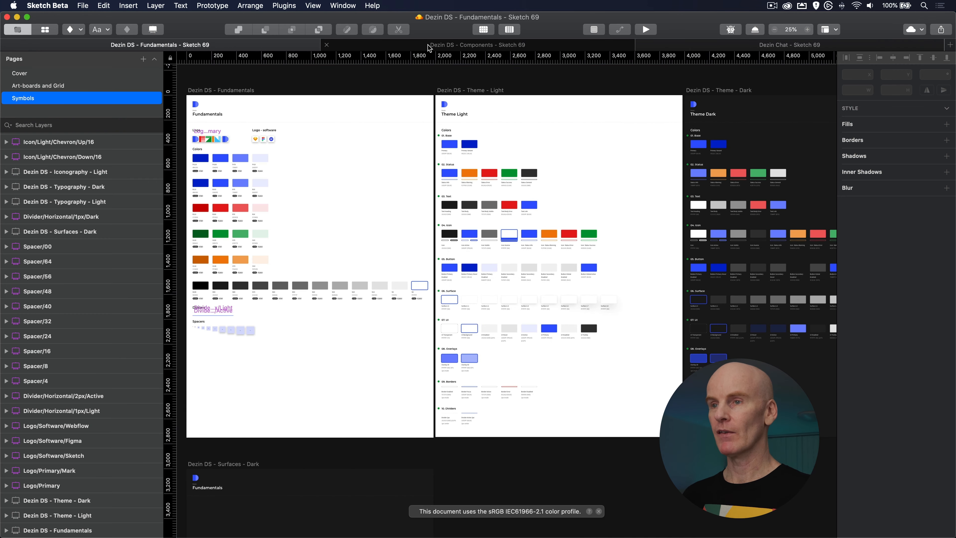
{"action": "left_click_drag", "start_coordinate": [696, 95], "coordinate": [274, 99]}
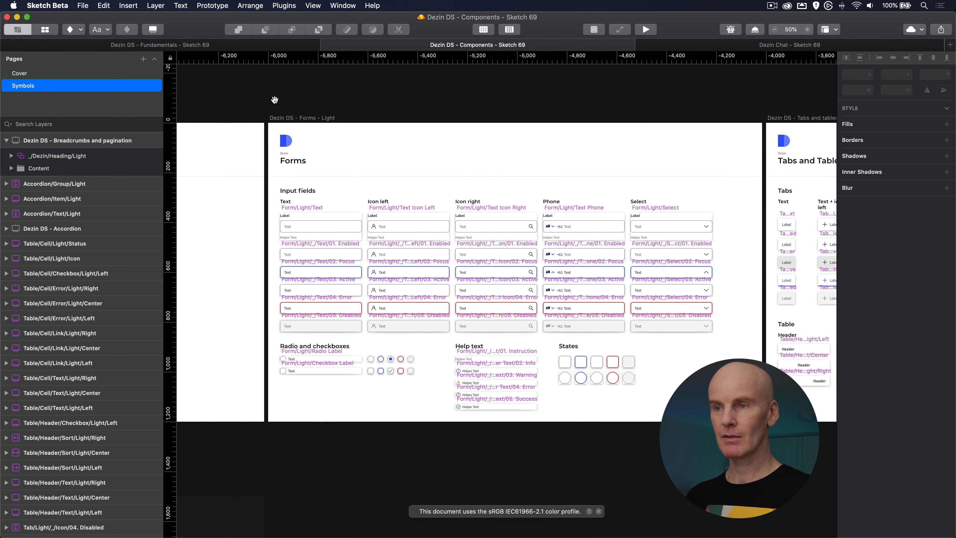
{"action": "left_click_drag", "start_coordinate": [356, 103], "coordinate": [302, 99]}
{"action": "left_click_drag", "start_coordinate": [728, 94], "coordinate": [245, 95]}
{"action": "left_click_drag", "start_coordinate": [747, 95], "coordinate": [290, 104]}
{"action": "left_click_drag", "start_coordinate": [655, 104], "coordinate": [289, 106]}
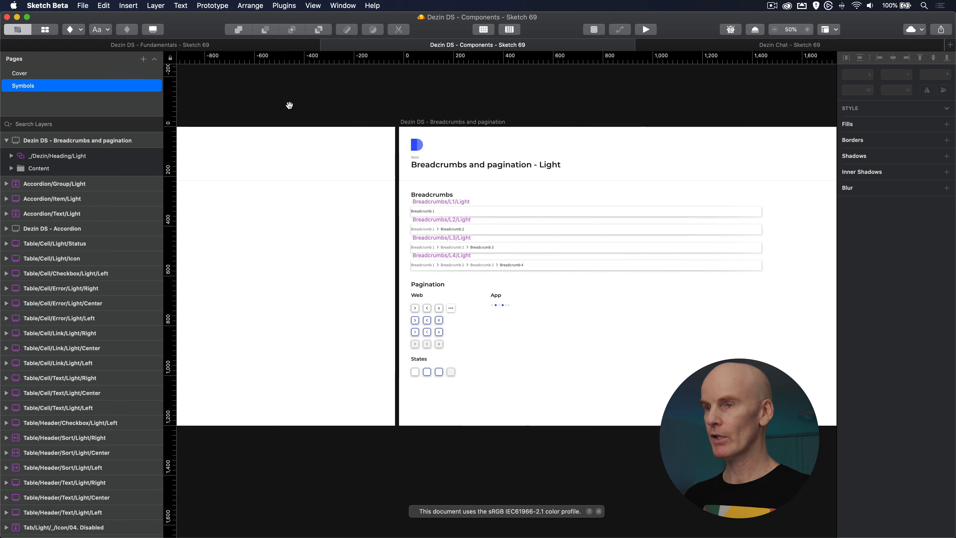
- Look through the remaining component artboards, including Notifications, and return to an overview starting at the Buttons artboards
{"action": "mouse_move", "coordinate": [655, 102]}
{"action": "left_mouse_down"}
{"action": "mouse_move", "coordinate": [470, 109]}
{"action": "mouse_move", "coordinate": [306, 94]}
{"action": "left_mouse_up"}
{"action": "left_click_drag", "start_coordinate": [572, 99], "coordinate": [311, 98]}
{"action": "left_click_drag", "start_coordinate": [473, 102], "coordinate": [286, 102]}
{"action": "left_click_drag", "start_coordinate": [507, 102], "coordinate": [305, 109]}
{"action": "left_click_drag", "start_coordinate": [582, 107], "coordinate": [270, 107]}
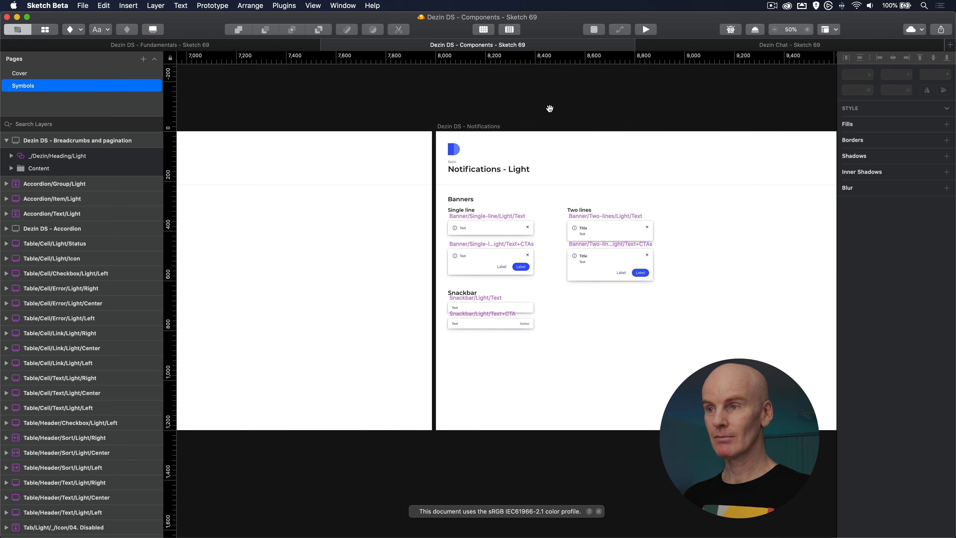
{"action": "left_click_drag", "start_coordinate": [549, 108], "coordinate": [380, 111]}
{"action": "mouse_move", "coordinate": [662, 100]}
{"action": "left_mouse_down"}
{"action": "mouse_move", "coordinate": [355, 112]}
{"action": "mouse_move", "coordinate": [365, 104]}
{"action": "left_mouse_up"}
{"action": "left_click_drag", "start_coordinate": [522, 109], "coordinate": [333, 105]}
{"action": "left_click_drag", "start_coordinate": [690, 108], "coordinate": [427, 108]}
{"action": "mouse_move", "coordinate": [503, 110]}
{"action": "left_mouse_down"}
{"action": "mouse_move", "coordinate": [397, 111]}
{"action": "mouse_move", "coordinate": [572, 113]}
{"action": "left_mouse_up"}
{"action": "left_click_drag", "start_coordinate": [826, 110], "coordinate": [333, 105]}
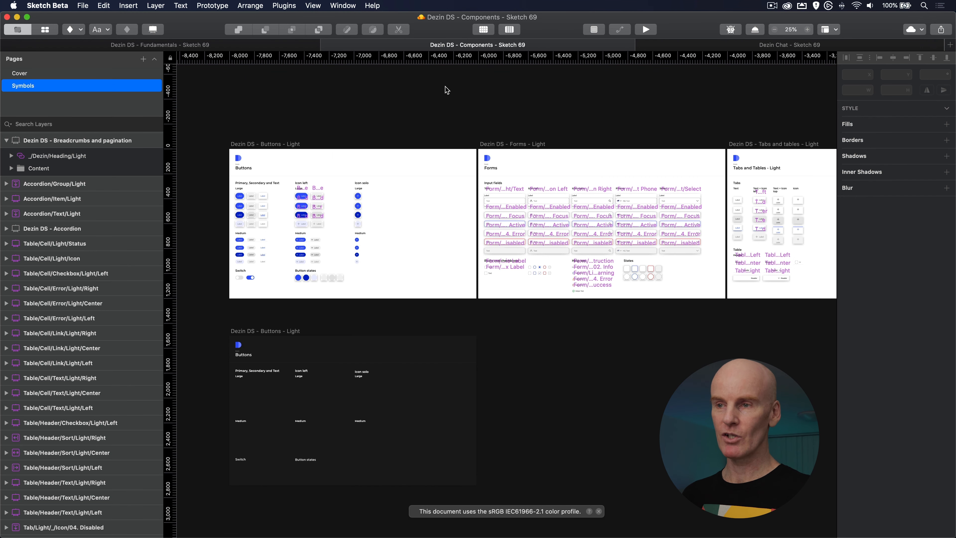
- Return to the Dezin DS - Fundamentals document and inspect the layer styles of the Pr110, Pr100, Pr70 and Pr10 swatches
{"action": "left_click", "coordinate": [199, 48]}
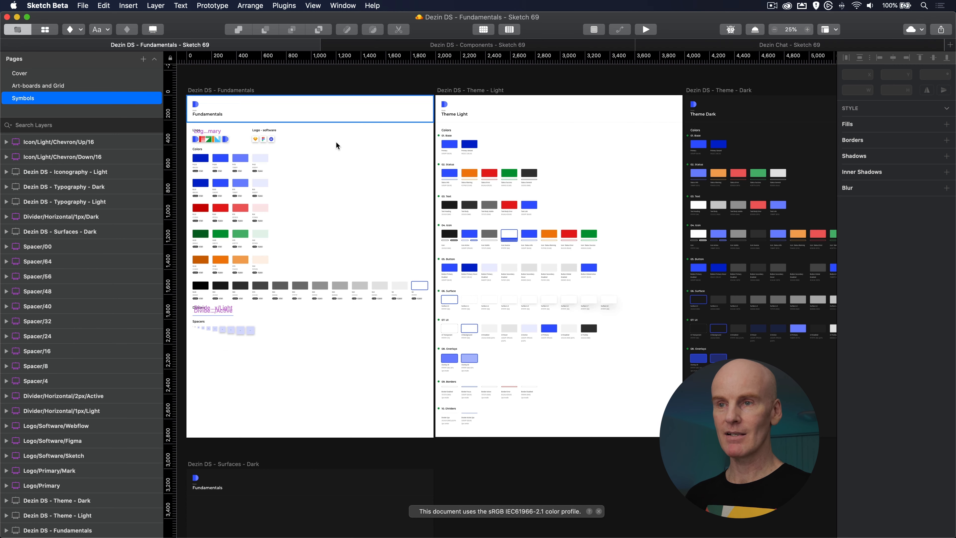
{"action": "left_click", "coordinate": [220, 158]}
{"action": "key", "text": "super+plus"}
{"action": "left_click_drag", "start_coordinate": [680, 344], "coordinate": [482, 249]}
{"action": "left_click", "coordinate": [269, 208]}
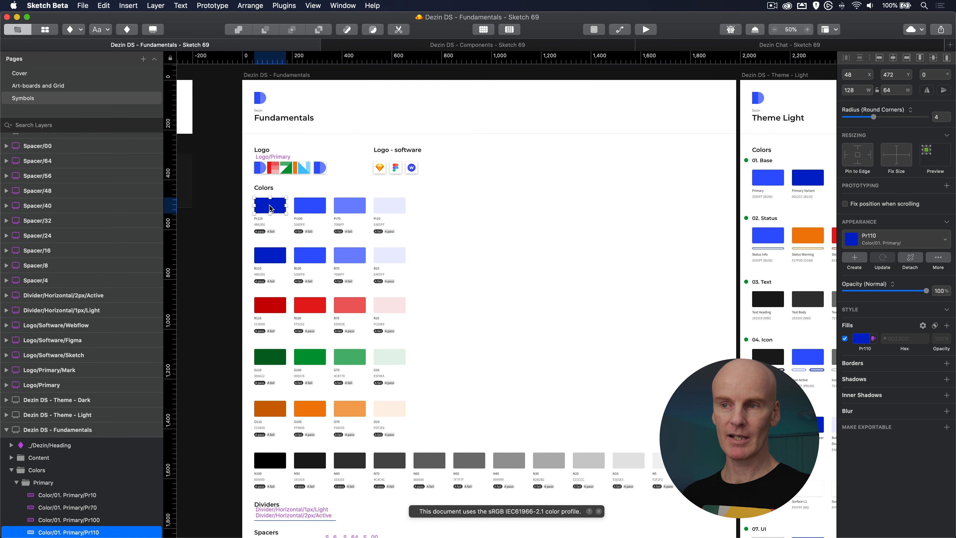
{"action": "left_click", "coordinate": [300, 205]}
{"action": "left_click", "coordinate": [349, 208]}
{"action": "left_click", "coordinate": [389, 206]}
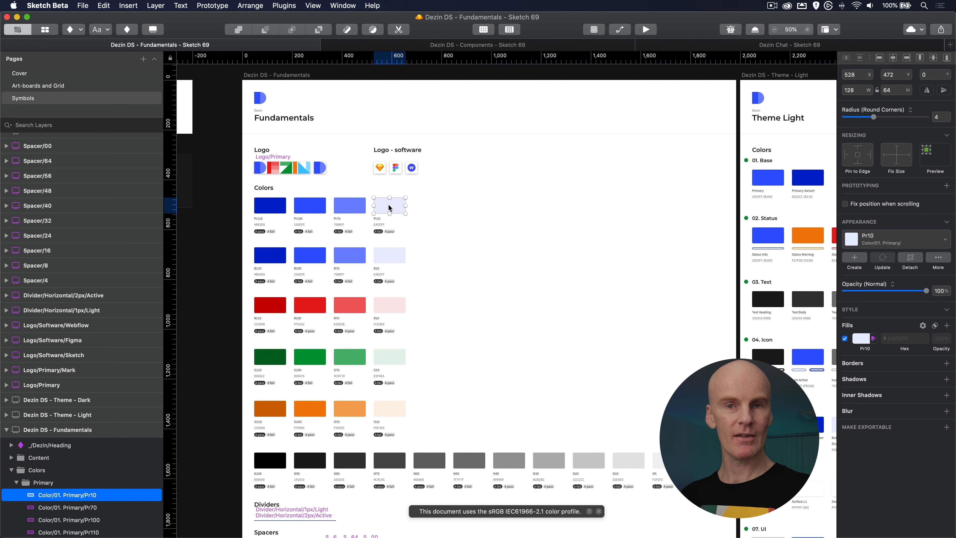
- Inspect the B100 and Pr100 swatches on the Fundamentals artboard, checking the color variable behind Pr100's fill
{"action": "left_click", "coordinate": [309, 256]}
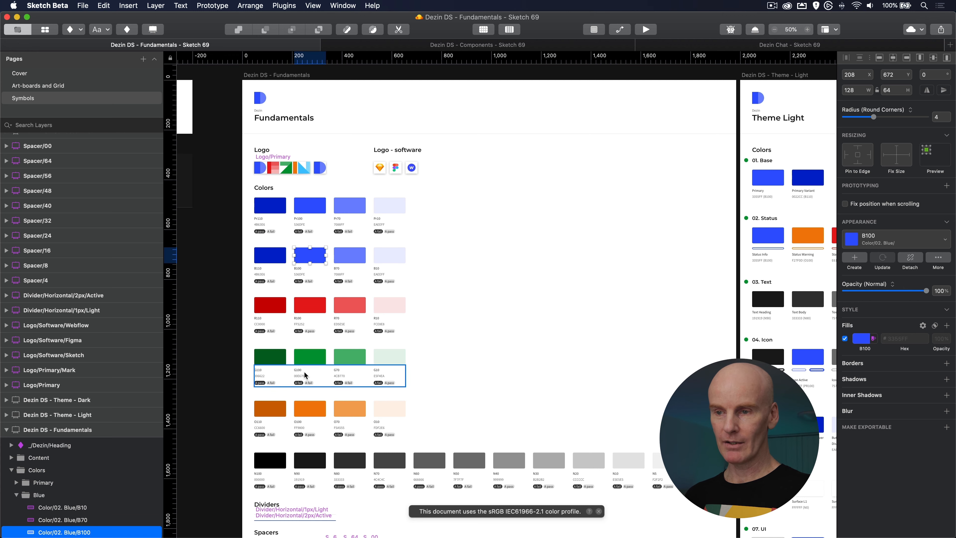
{"action": "scroll", "coordinate": [437, 264], "scroll_direction": "down", "scroll_amount": 5}
{"action": "scroll", "coordinate": [437, 265], "scroll_direction": "up", "scroll_amount": 5}
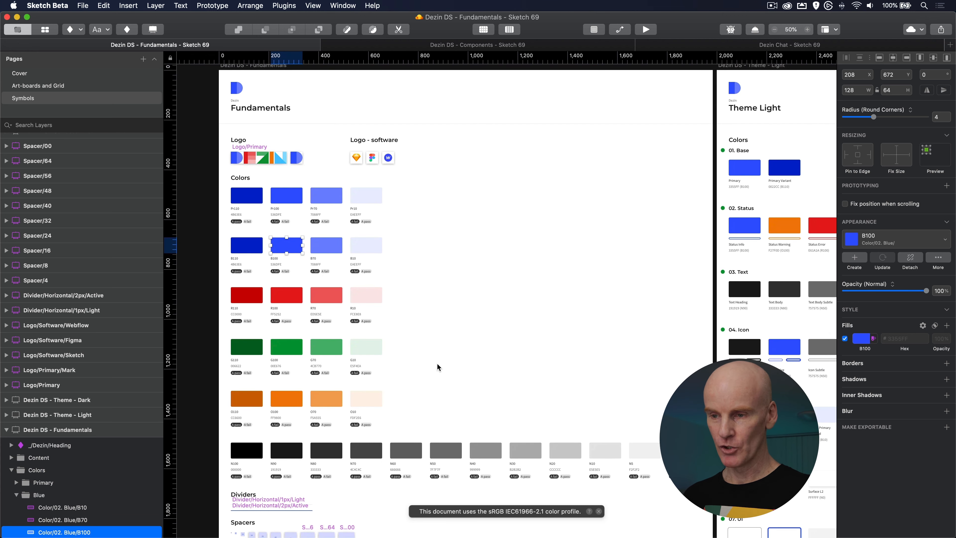
{"action": "scroll", "coordinate": [429, 258], "scroll_direction": "down", "scroll_amount": 1}
{"action": "left_click", "coordinate": [280, 188]}
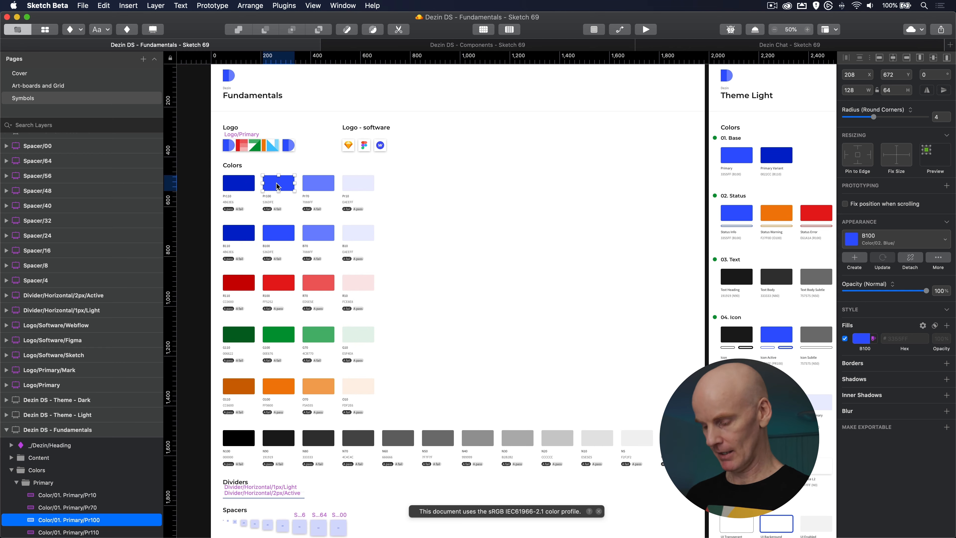
{"action": "key", "text": "super+0"}
{"action": "scroll", "coordinate": [275, 186], "scroll_direction": "right", "scroll_amount": 5}
{"action": "scroll", "coordinate": [275, 186], "scroll_direction": "down", "scroll_amount": 3}
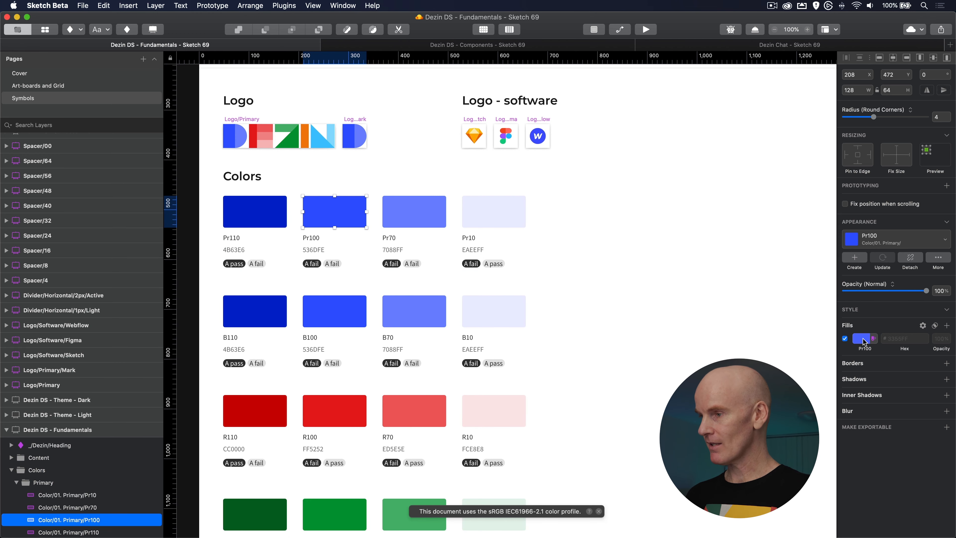
{"action": "left_click", "coordinate": [873, 343]}
- Inspect the layer style and fill variable of each 02. Status swatch on the Theme - Light artboard, from Status Info to Status General
{"action": "scroll", "coordinate": [883, 459], "scroll_direction": "down", "scroll_amount": 5}
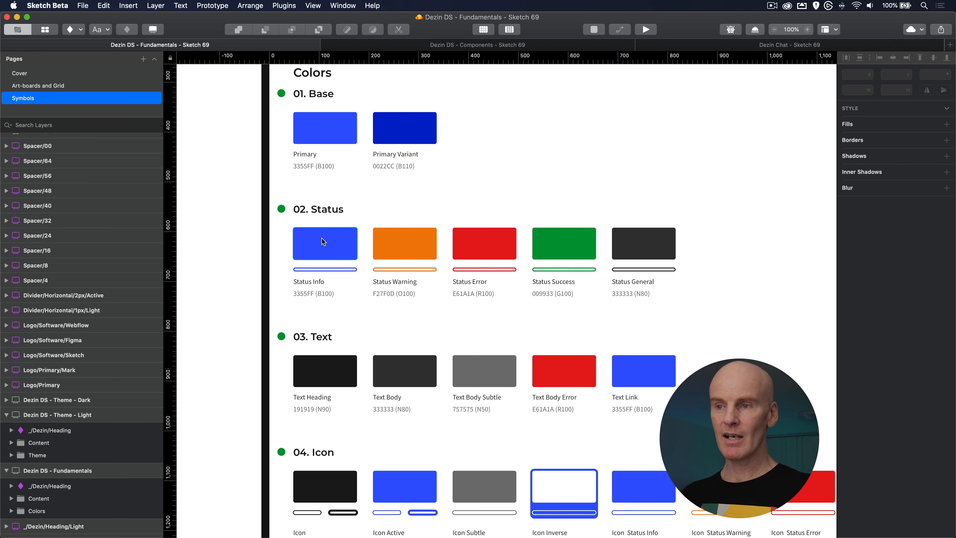
{"action": "left_click", "coordinate": [323, 241]}
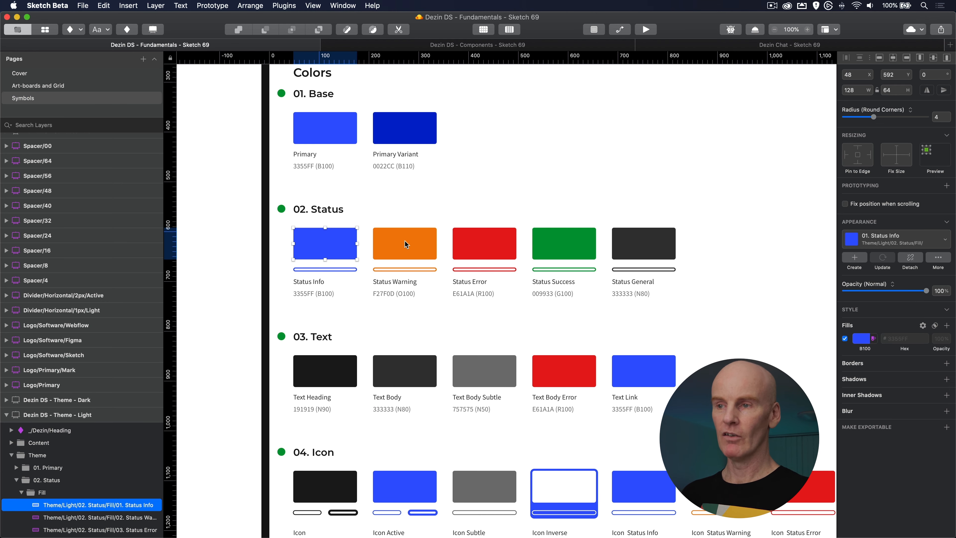
{"action": "left_click", "coordinate": [404, 240]}
{"action": "left_click", "coordinate": [496, 247]}
{"action": "left_click", "coordinate": [567, 251]}
{"action": "left_click", "coordinate": [655, 248]}
{"action": "left_click", "coordinate": [330, 241]}
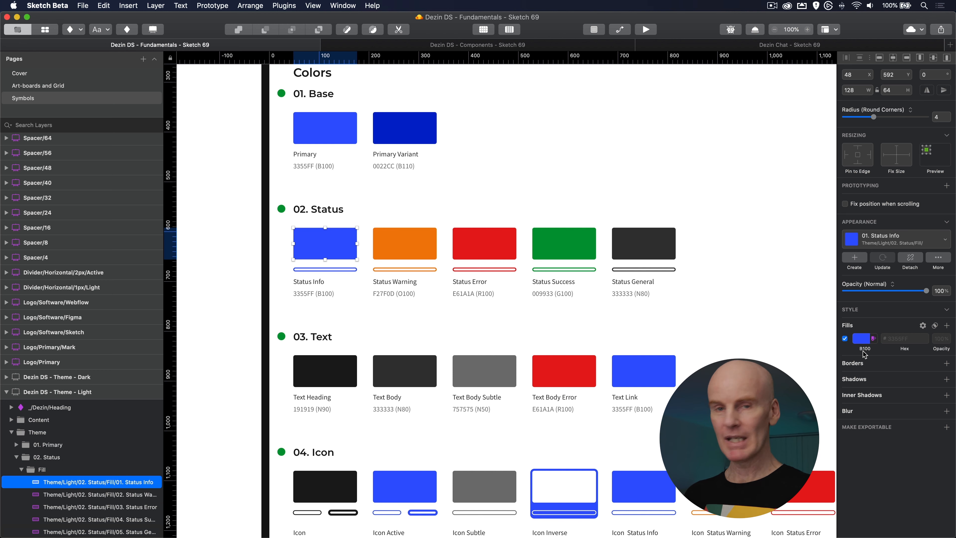
- Examine the styles and fill variables of the Primary, Status Success, Icon Status Info and Button Primary Hover swatches in Theme Light
{"action": "left_click", "coordinate": [334, 133]}
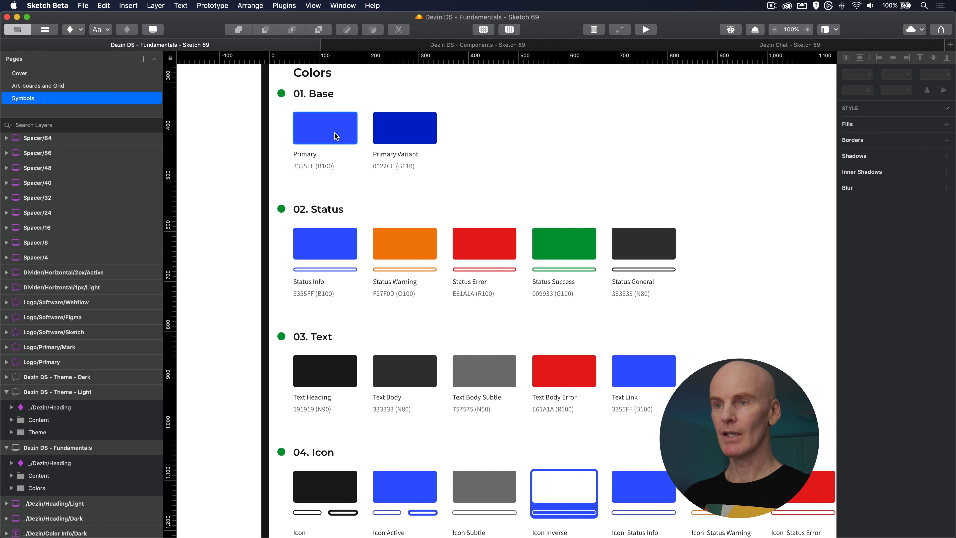
{"action": "left_click", "coordinate": [334, 133]}
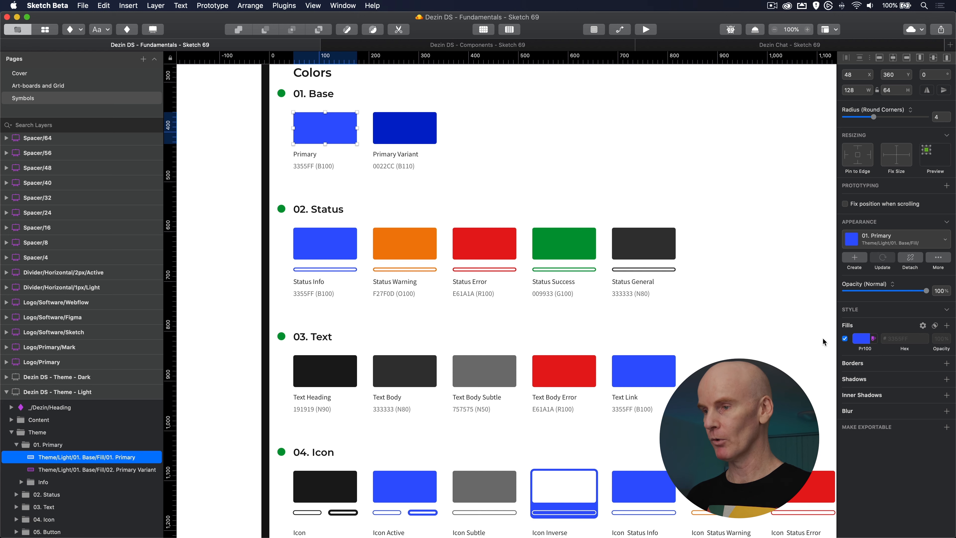
{"action": "left_click_drag", "start_coordinate": [703, 340], "coordinate": [696, 332]}
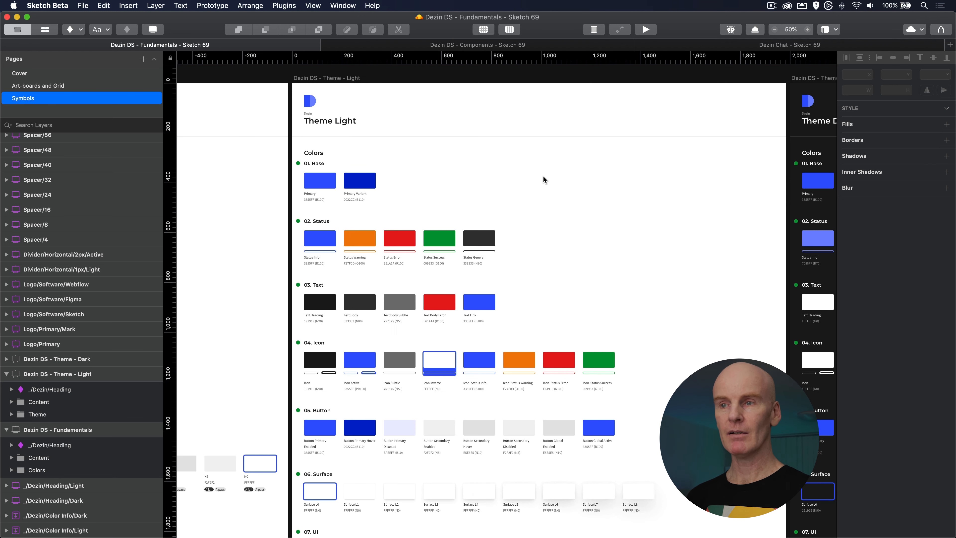
{"action": "left_click", "coordinate": [454, 238]}
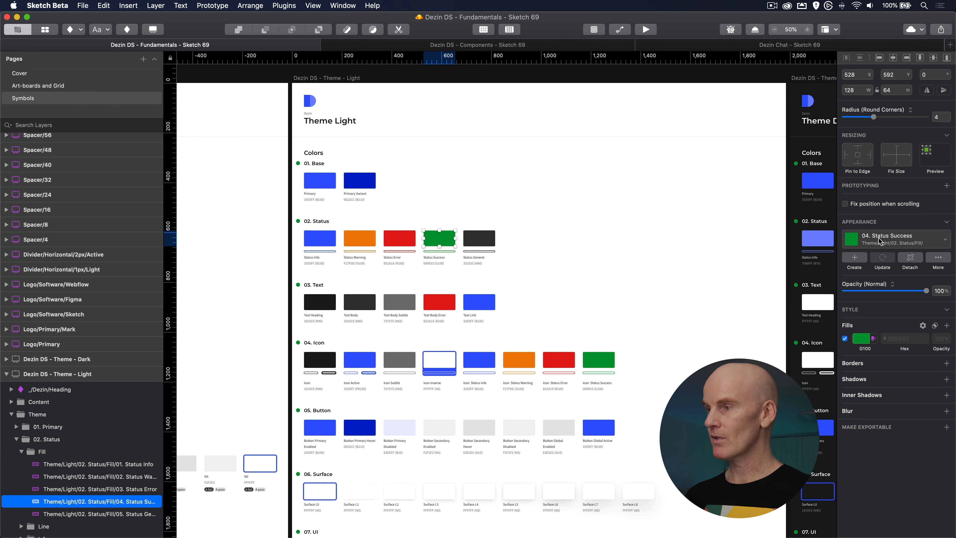
{"action": "left_click", "coordinate": [475, 363]}
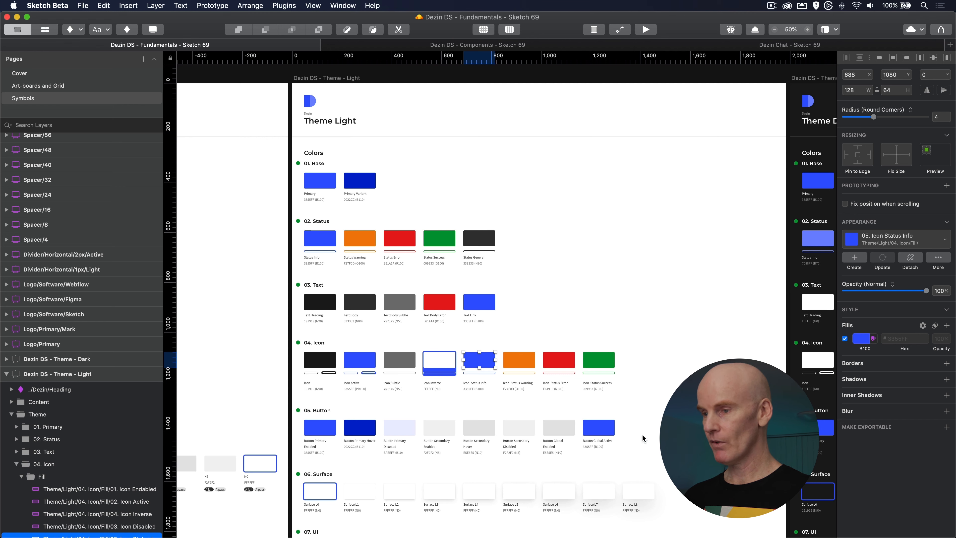
{"action": "left_click", "coordinate": [359, 429]}
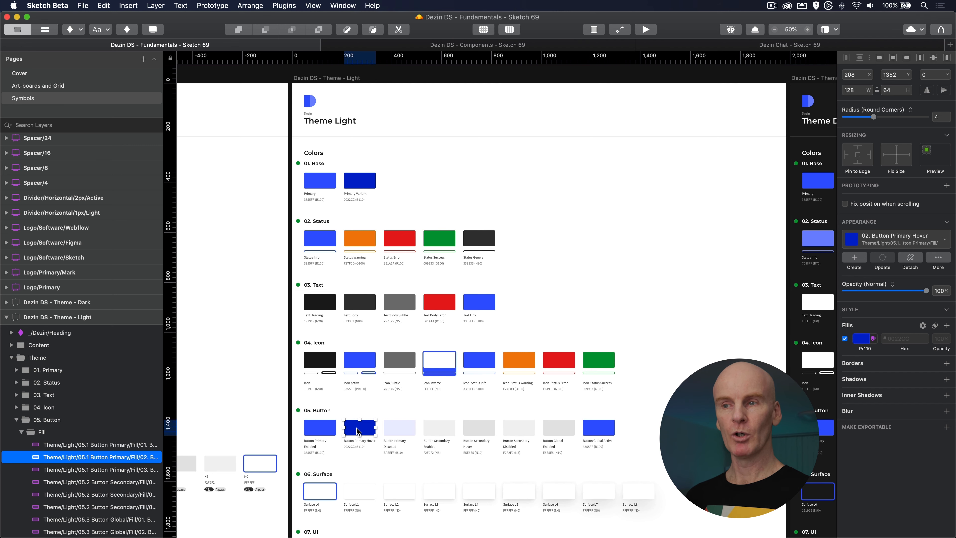
- Revisit the Fundamentals artboard and examine the color variables of its primary, blue, red, neutral and orange swatches
{"action": "scroll", "coordinate": [488, 281], "scroll_direction": "left", "scroll_amount": 15}
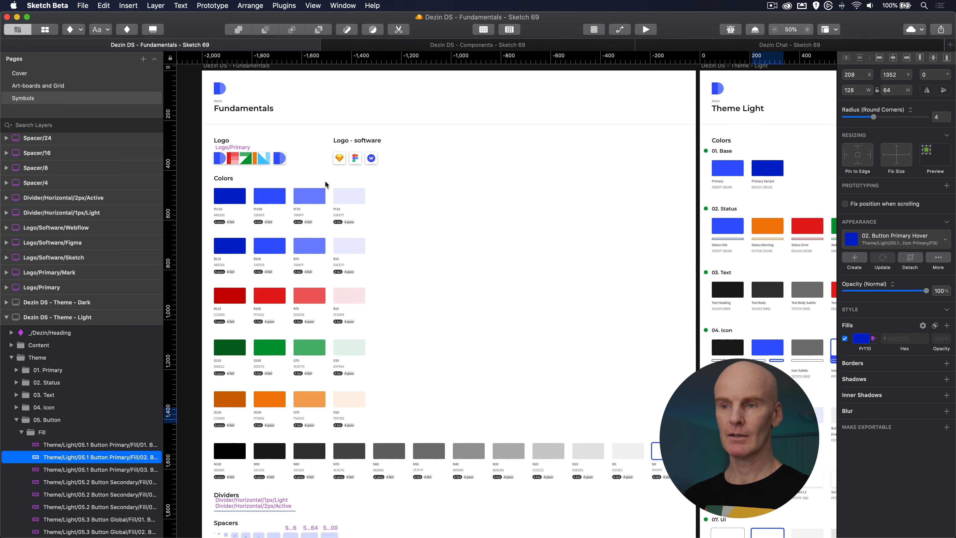
{"action": "left_click", "coordinate": [265, 191]}
{"action": "left_click", "coordinate": [268, 247]}
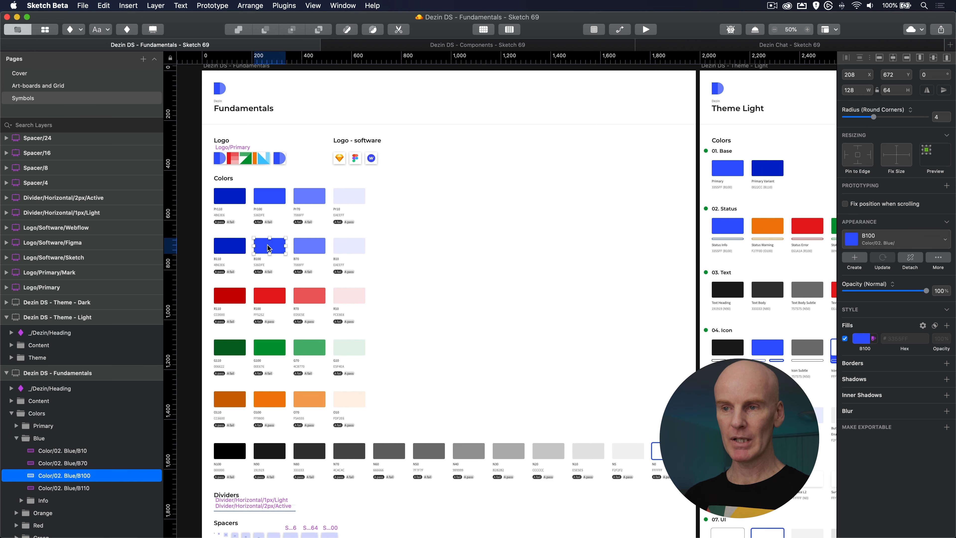
{"action": "left_click", "coordinate": [267, 295]}
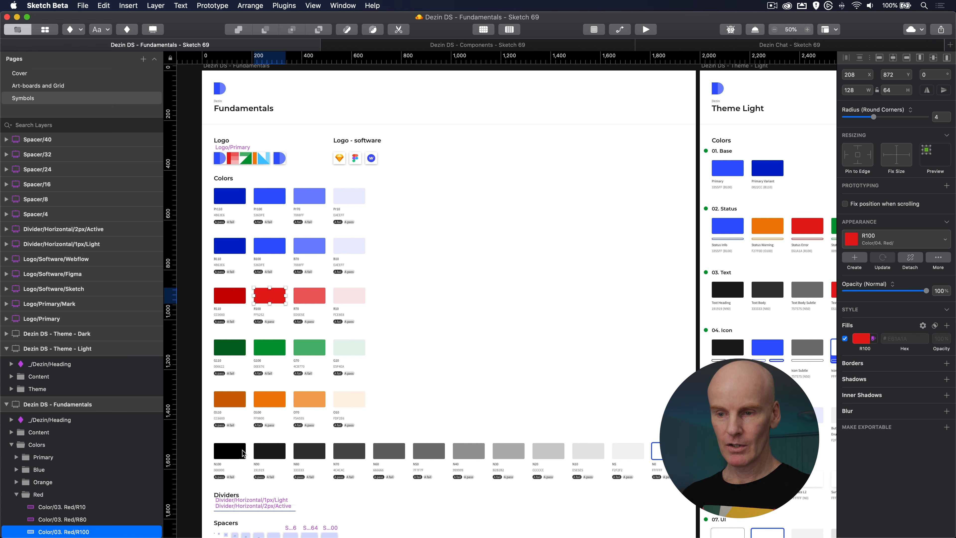
{"action": "left_click", "coordinate": [272, 450]}
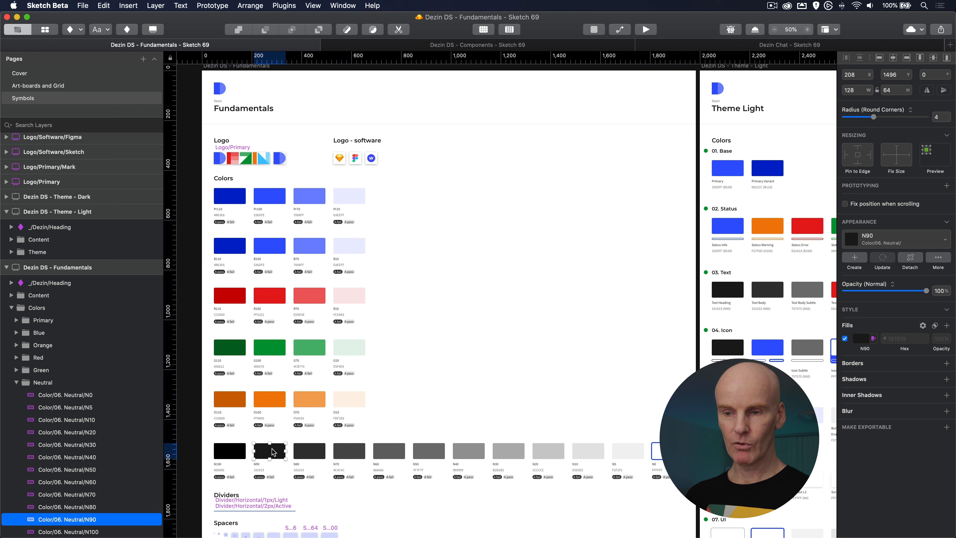
{"action": "left_click", "coordinate": [272, 398]}
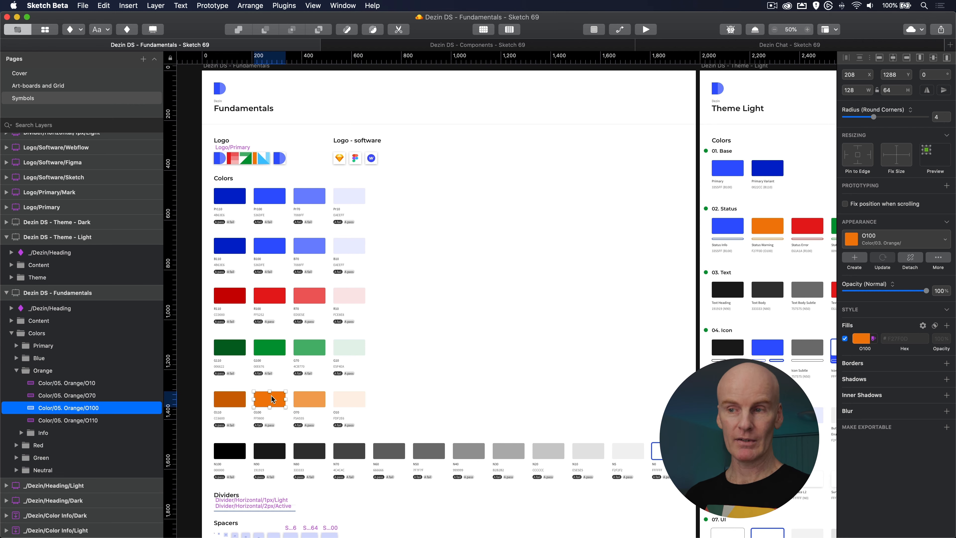
{"action": "left_click", "coordinate": [274, 197]}
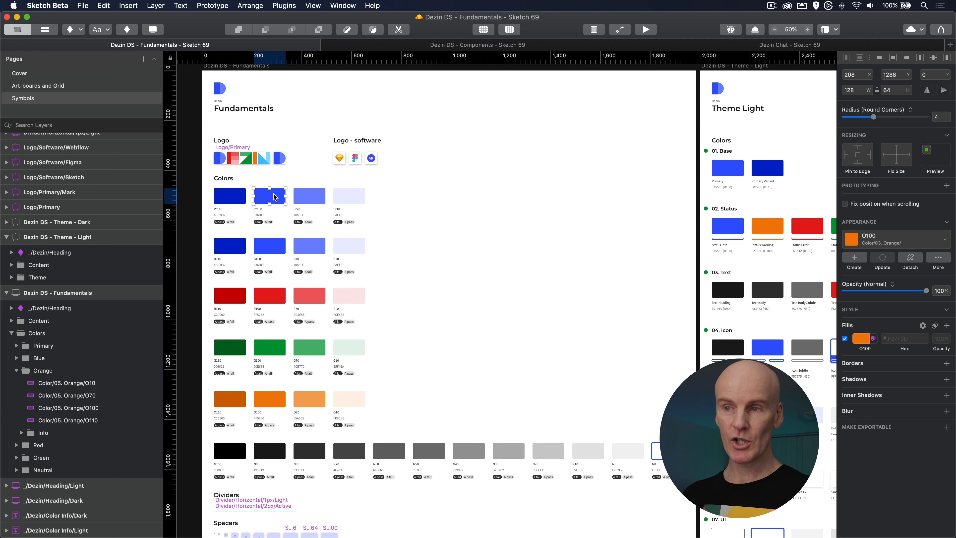
{"action": "left_click", "coordinate": [269, 246]}
{"action": "left_click", "coordinate": [264, 295]}
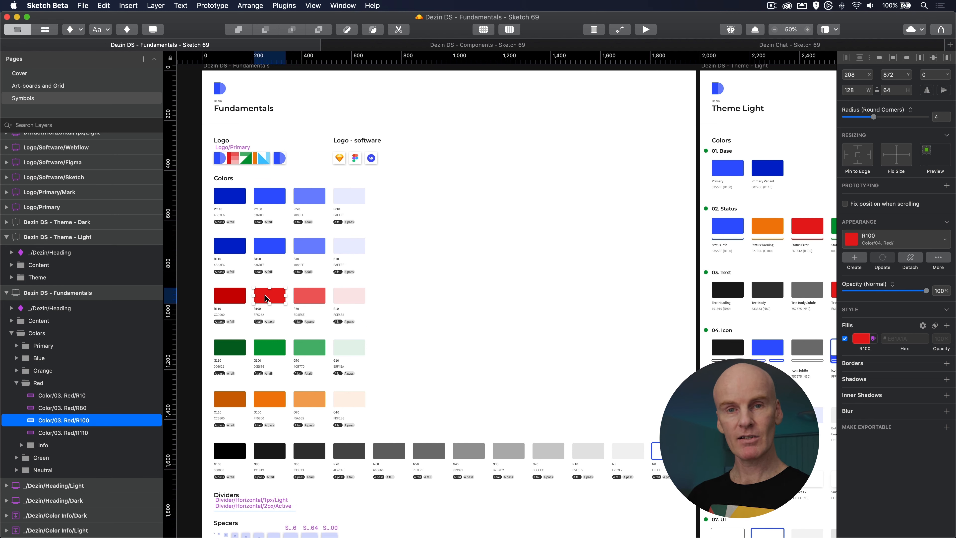
- Bring the Fundamentals and Theme artboards into view together and select the Dezin DS - Theme - Light artboard
{"action": "left_click", "coordinate": [507, 294]}
{"action": "key", "text": "super+minus"}
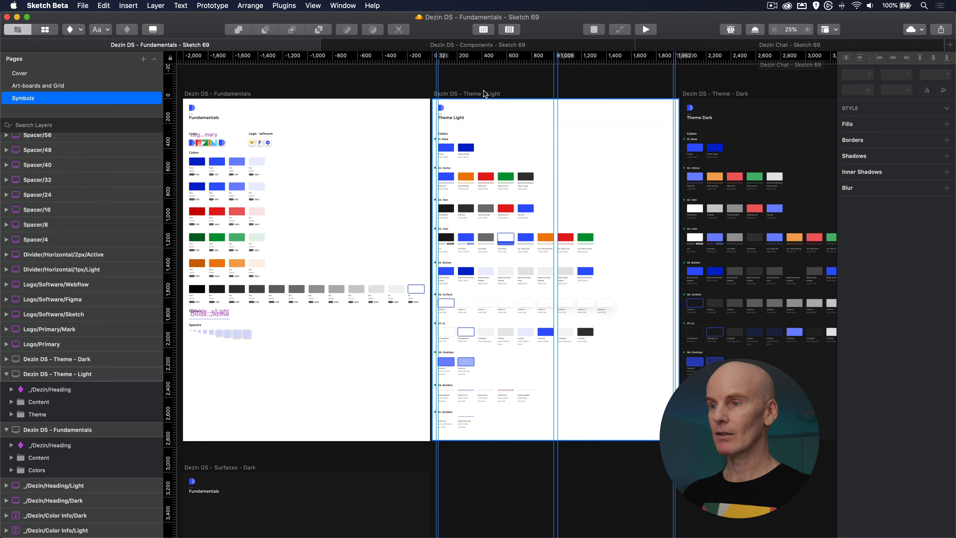
{"action": "left_click", "coordinate": [487, 94]}
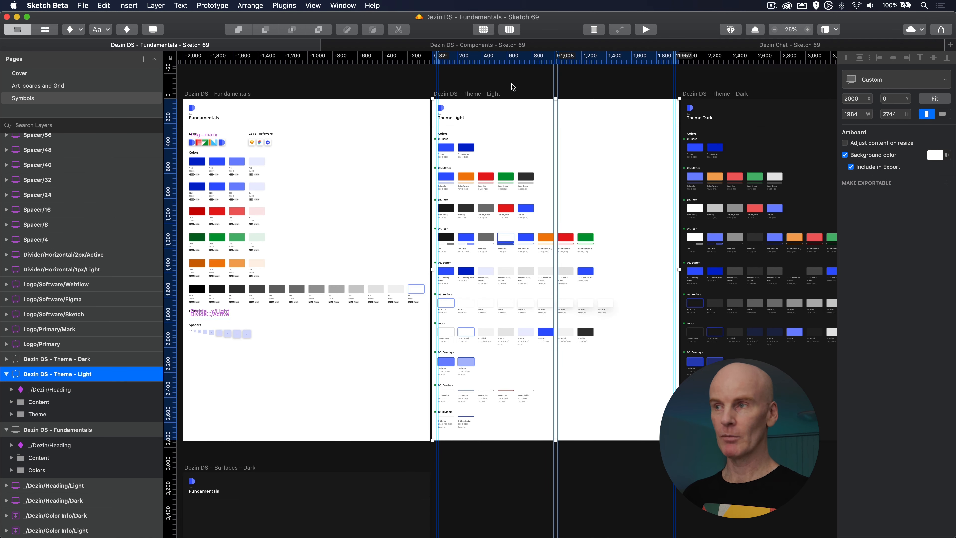
- Open the Dezin Chat document and inspect the app icon's Rectangle style override on the 01.1 Login or create new account artboard
{"action": "left_click", "coordinate": [426, 45]}
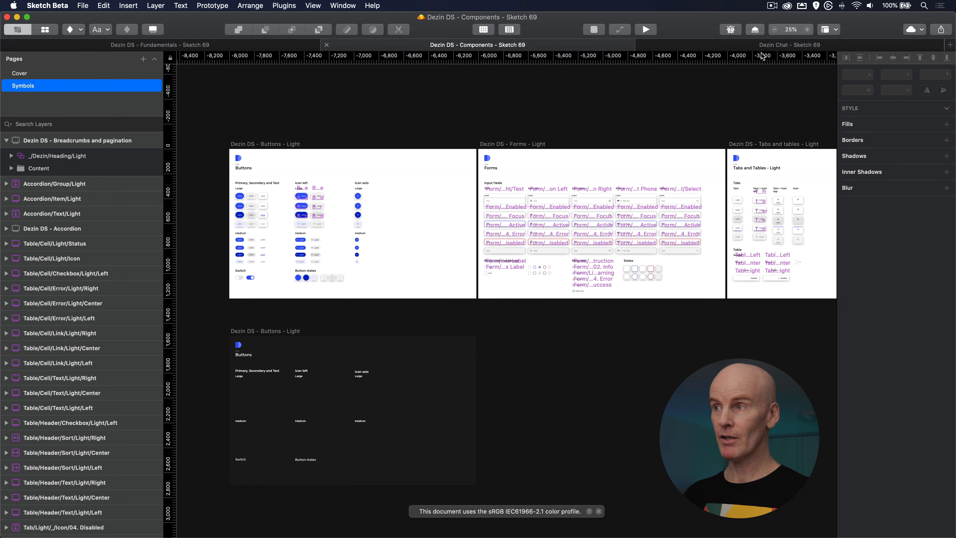
{"action": "left_click", "coordinate": [748, 46]}
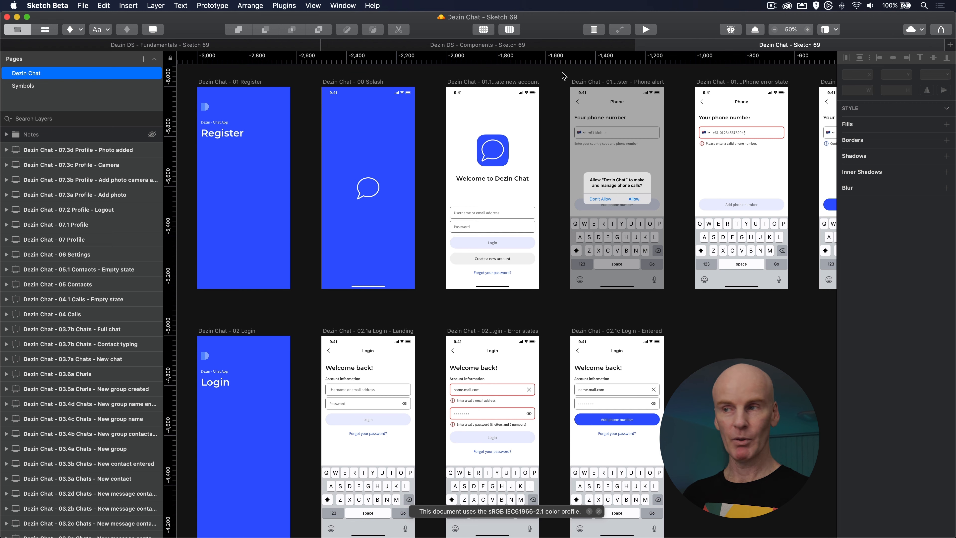
{"action": "left_click", "coordinate": [505, 145]}
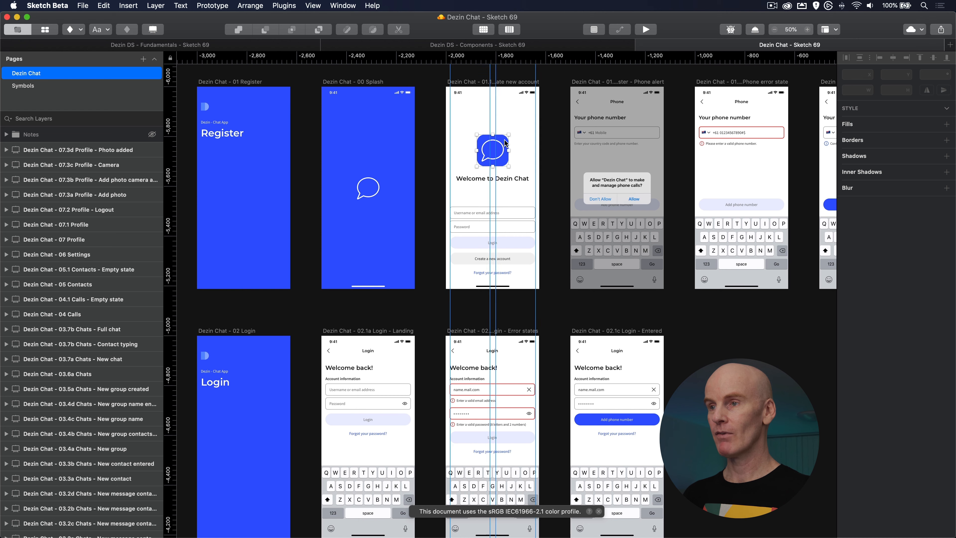
{"action": "left_click", "coordinate": [867, 326]}
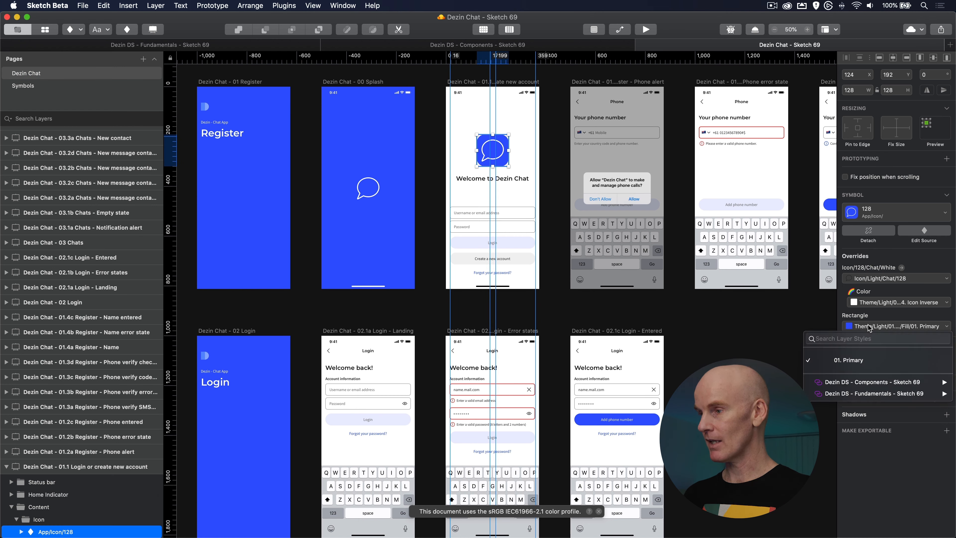
{"action": "left_click", "coordinate": [736, 339]}
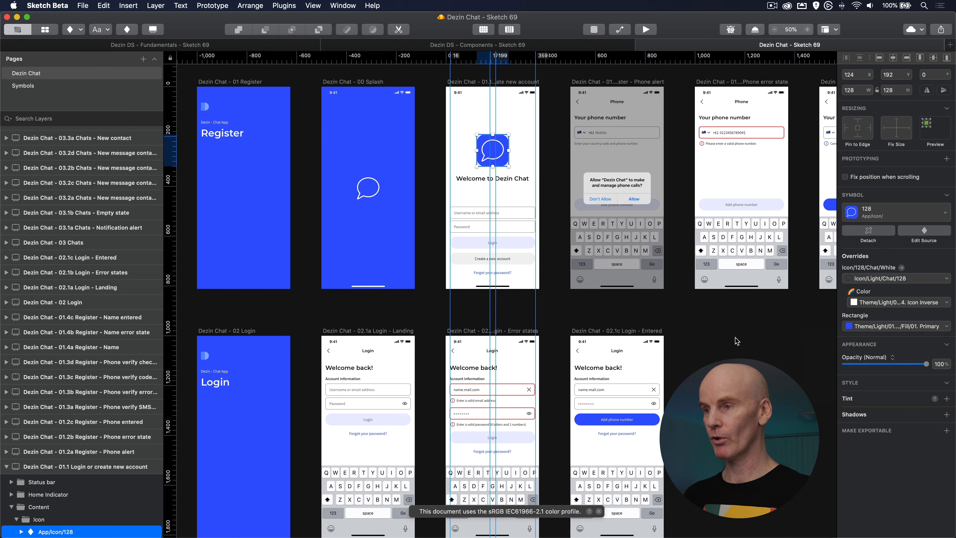
{"action": "left_click", "coordinate": [736, 339]}
- Examine the State override options of the primary button on the 02.1c Login - Entered artboard
{"action": "left_click", "coordinate": [645, 421]}
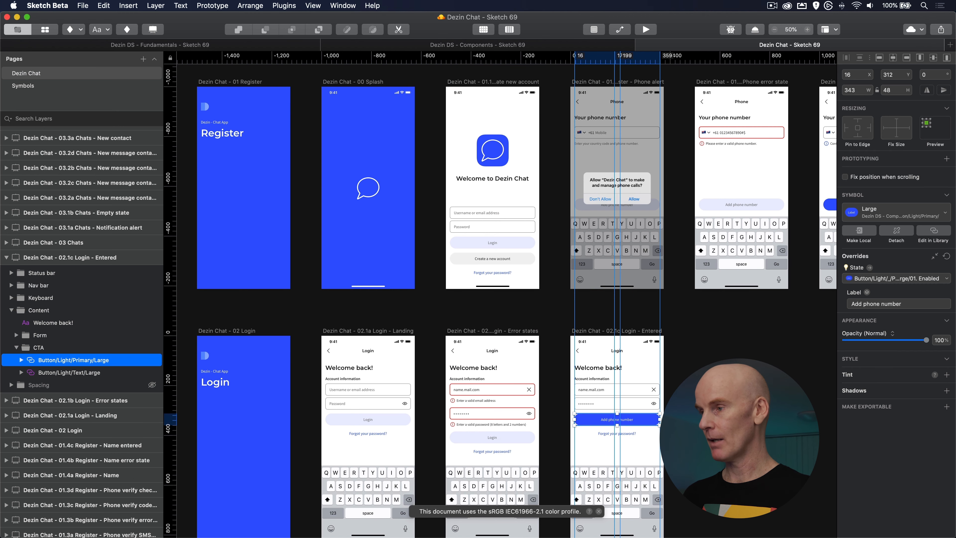
{"action": "left_click", "coordinate": [871, 278]}
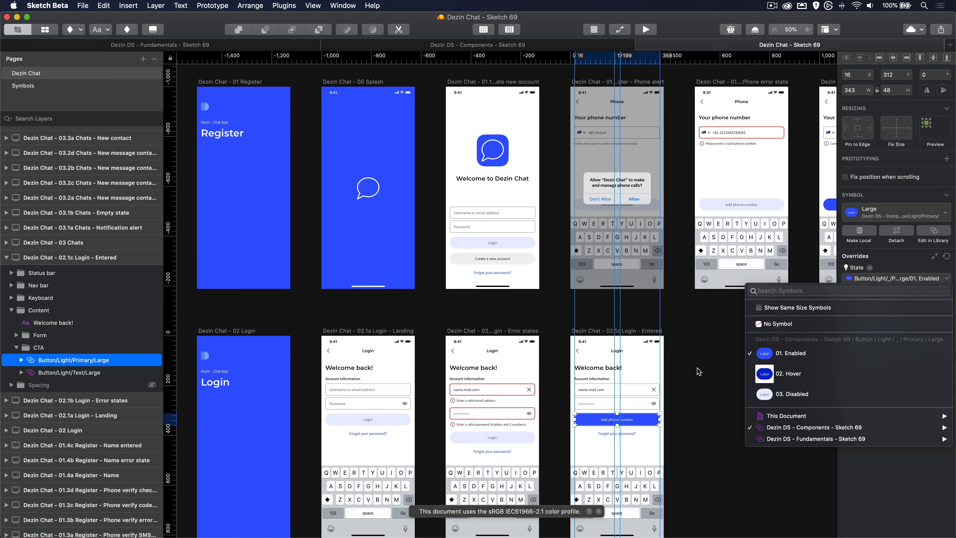
{"action": "left_click", "coordinate": [685, 353]}
{"action": "left_click", "coordinate": [686, 353]}
- Inspect the text style and color of the "Verify phone number" heading on the SMS notification artboard
{"action": "scroll", "coordinate": [591, 352], "scroll_direction": "right", "scroll_amount": 10}
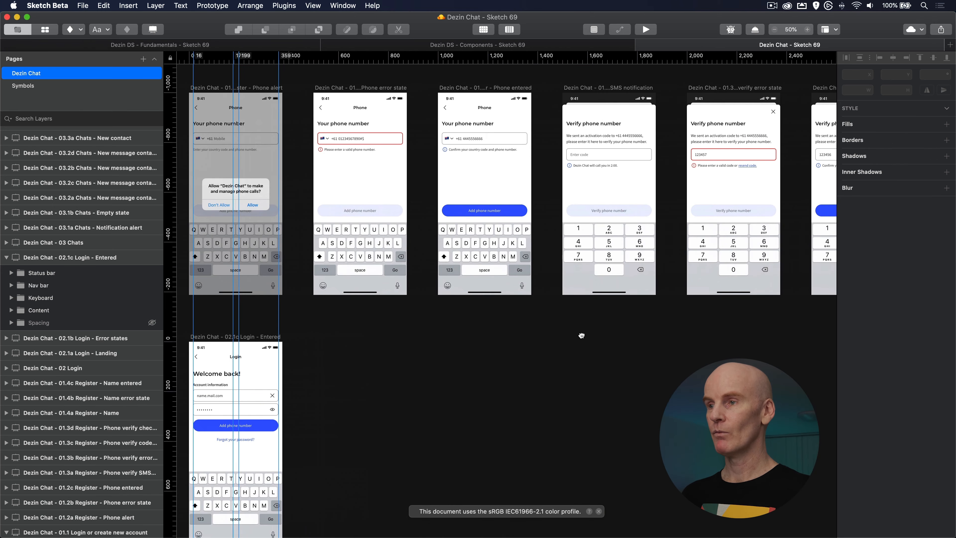
{"action": "left_click", "coordinate": [522, 127], "text": "super"}
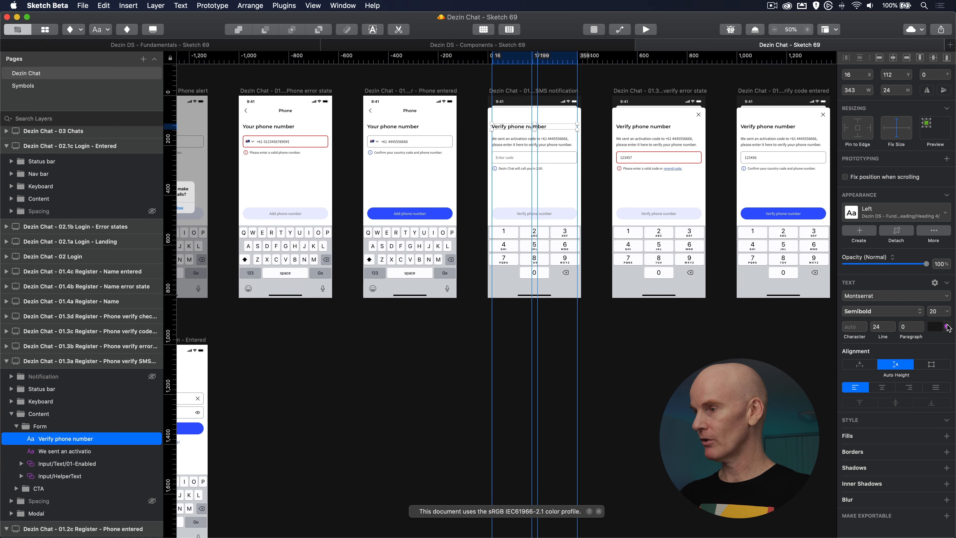
{"action": "left_click", "coordinate": [388, 335]}
{"action": "key", "text": "super+minus"}
{"action": "left_click_drag", "start_coordinate": [536, 256], "coordinate": [491, 246]}
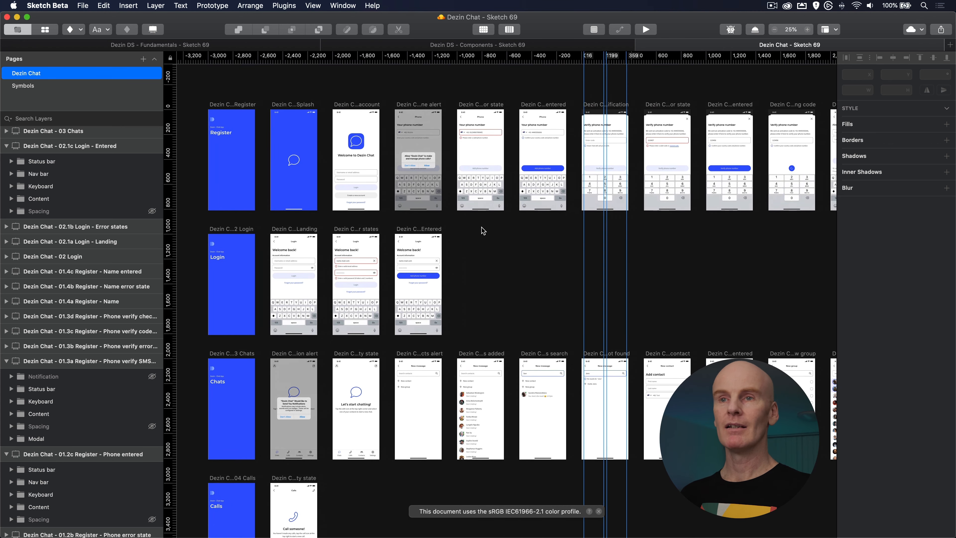
- In Dezin DS - Fundamentals, change the Pr100 color variable to pink FA33FF, update it, and save the document
{"action": "left_click", "coordinate": [101, 43]}
{"action": "left_click", "coordinate": [336, 226]}
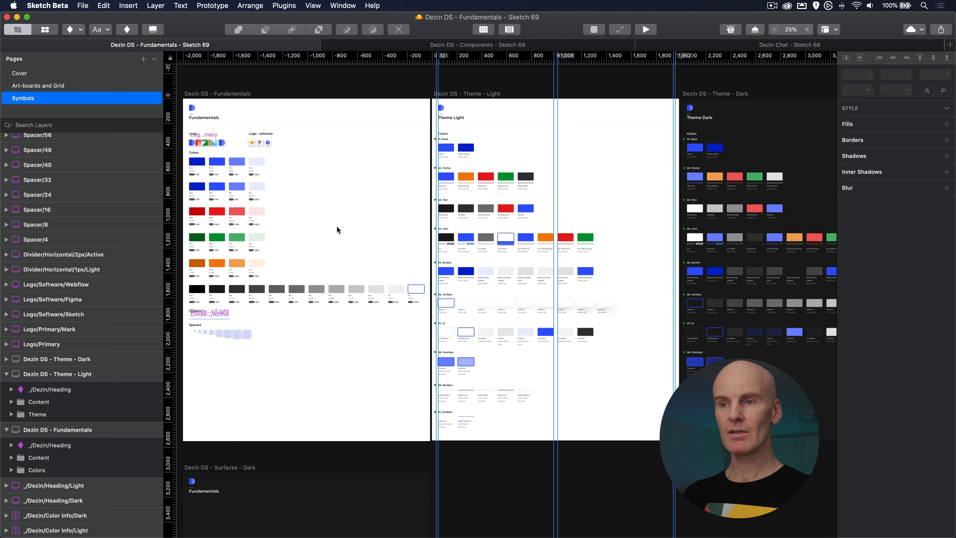
{"action": "scroll", "coordinate": [337, 225], "scroll_direction": "left", "scroll_amount": 3}
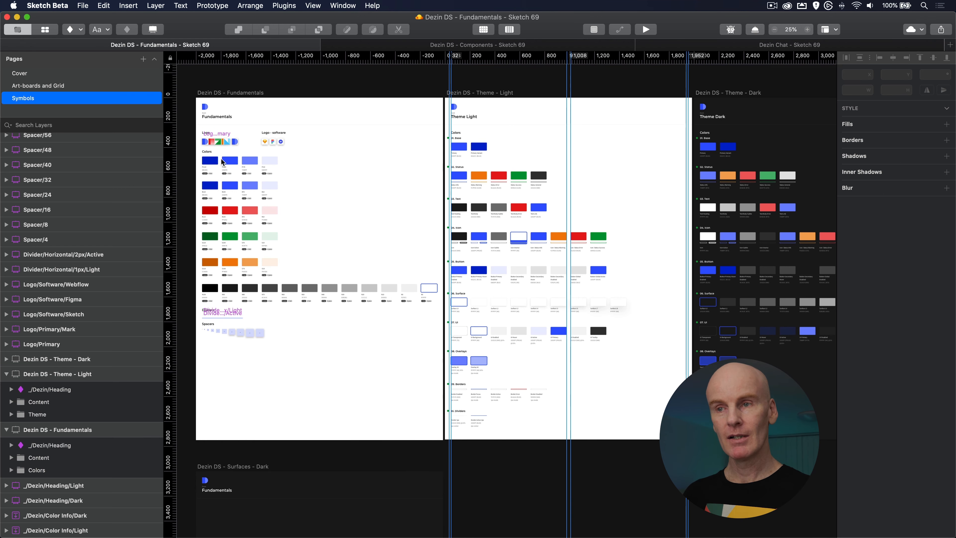
{"action": "left_click", "coordinate": [231, 160]}
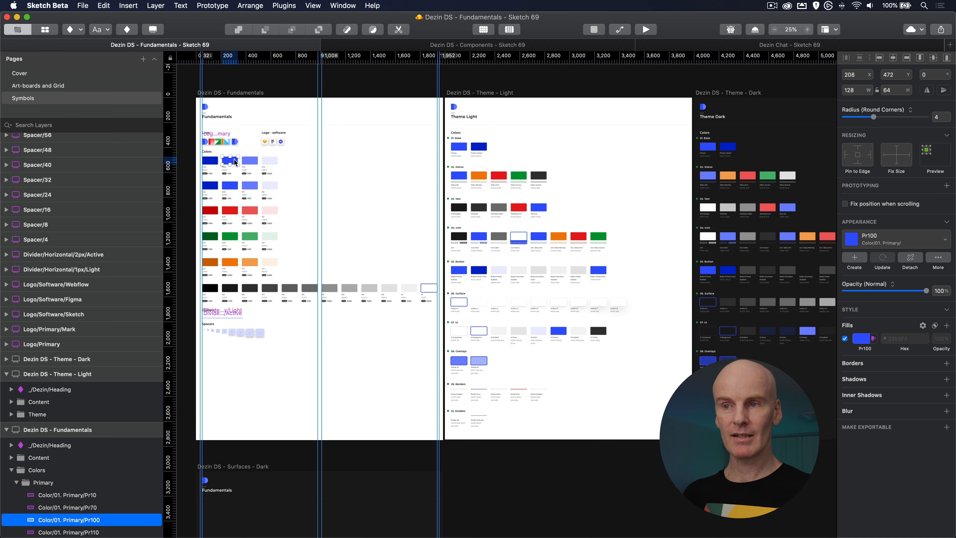
{"action": "left_click", "coordinate": [860, 338]}
{"action": "scroll", "coordinate": [904, 448], "scroll_direction": "down", "scroll_amount": 4}
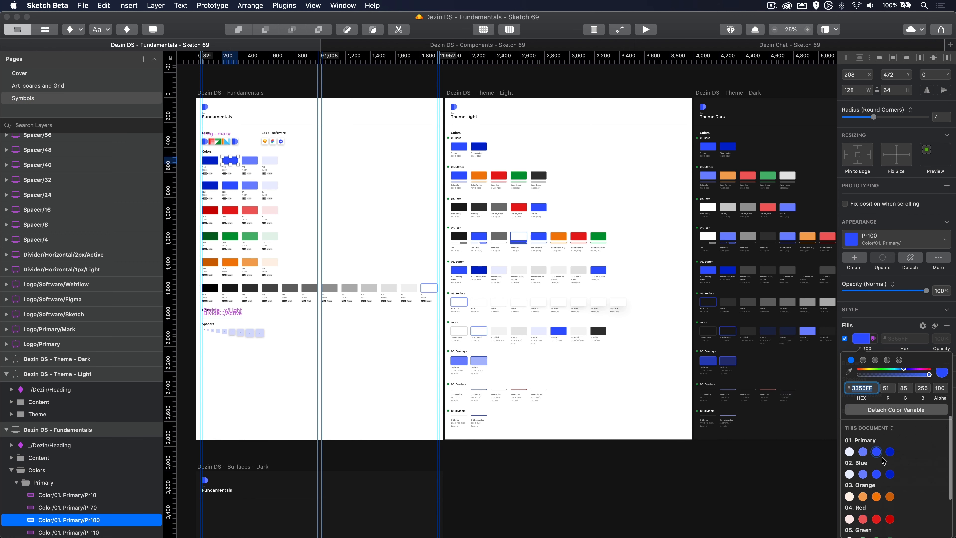
{"action": "right_click", "coordinate": [877, 452]}
{"action": "left_click", "coordinate": [818, 487]}
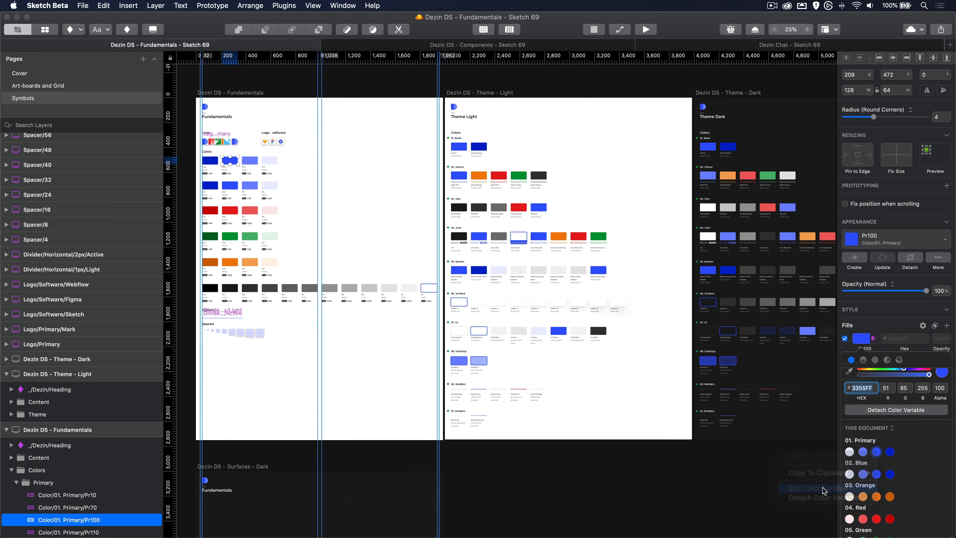
{"action": "left_click_drag", "start_coordinate": [903, 460], "coordinate": [918, 463]}
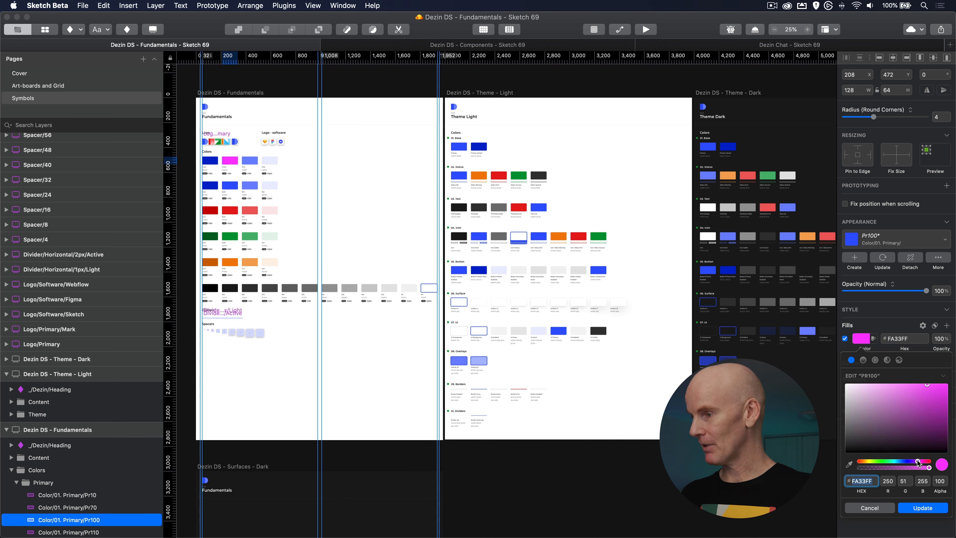
{"action": "left_click", "coordinate": [922, 507]}
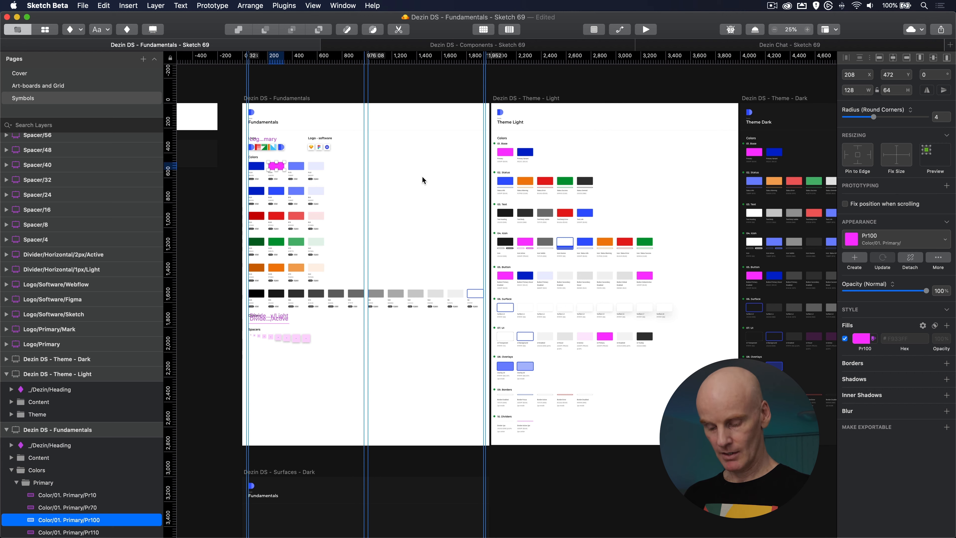
{"action": "key", "text": "super+s"}
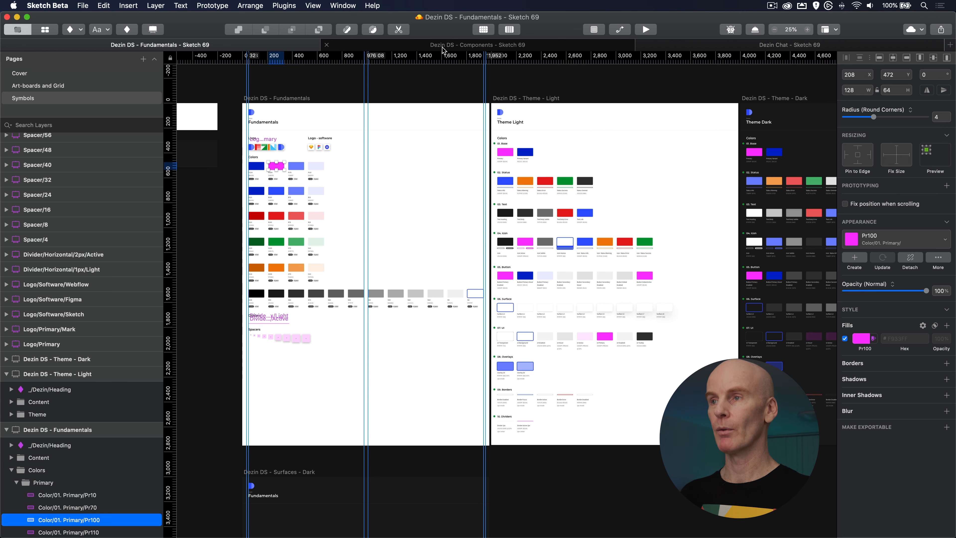
- Preview the outdated library styles in Dezin DS - Components, including the Primary Enabled style, and update all listed components
{"action": "left_click", "coordinate": [444, 46]}
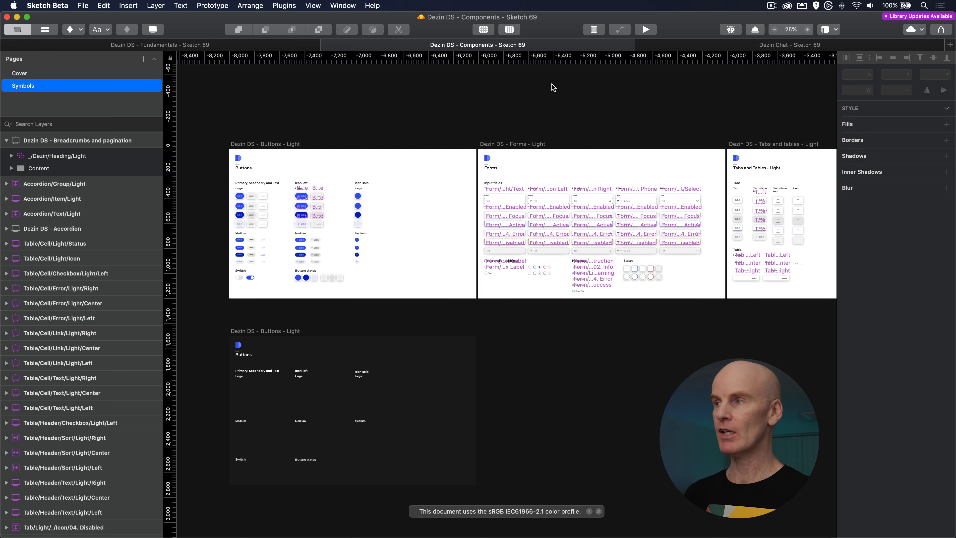
{"action": "left_click", "coordinate": [923, 18]}
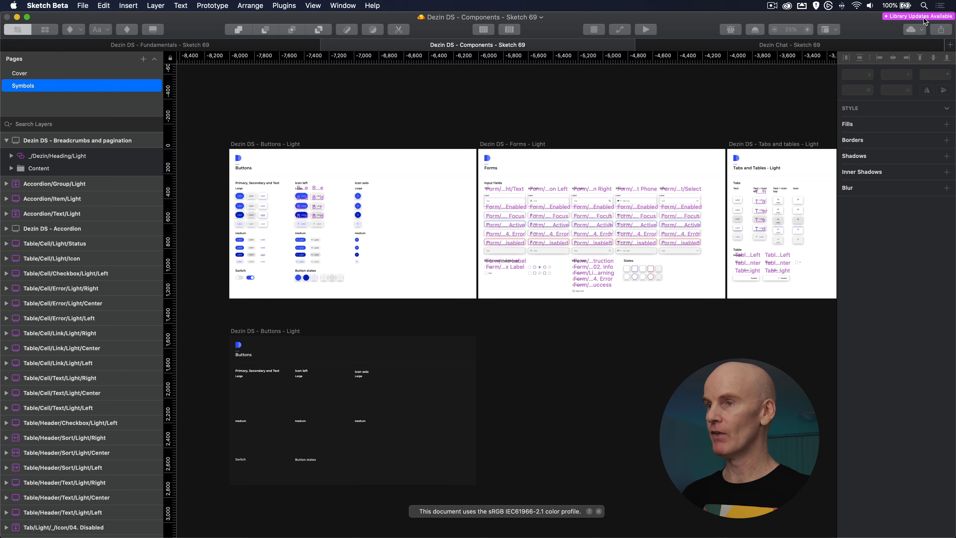
{"action": "left_click", "coordinate": [362, 131]}
{"action": "left_click", "coordinate": [362, 143]}
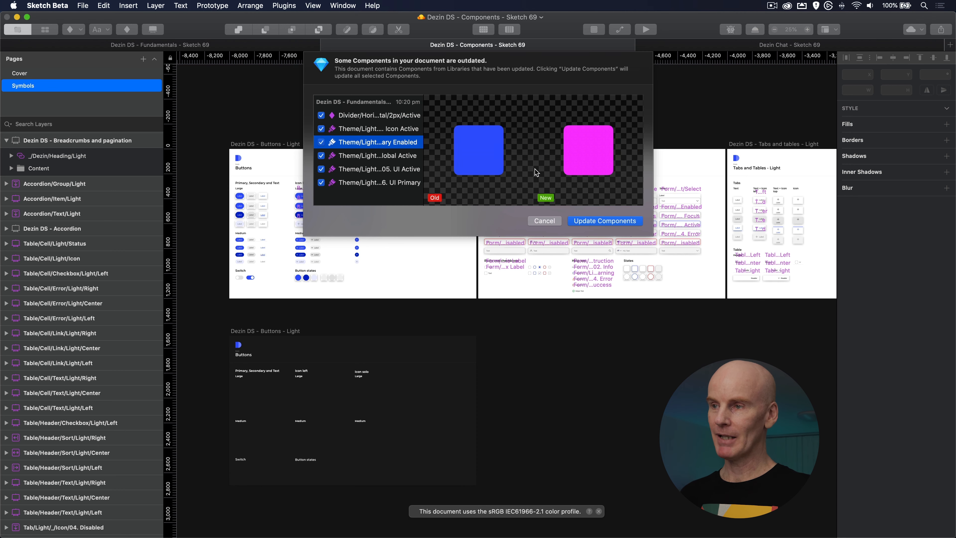
{"action": "left_click", "coordinate": [594, 221]}
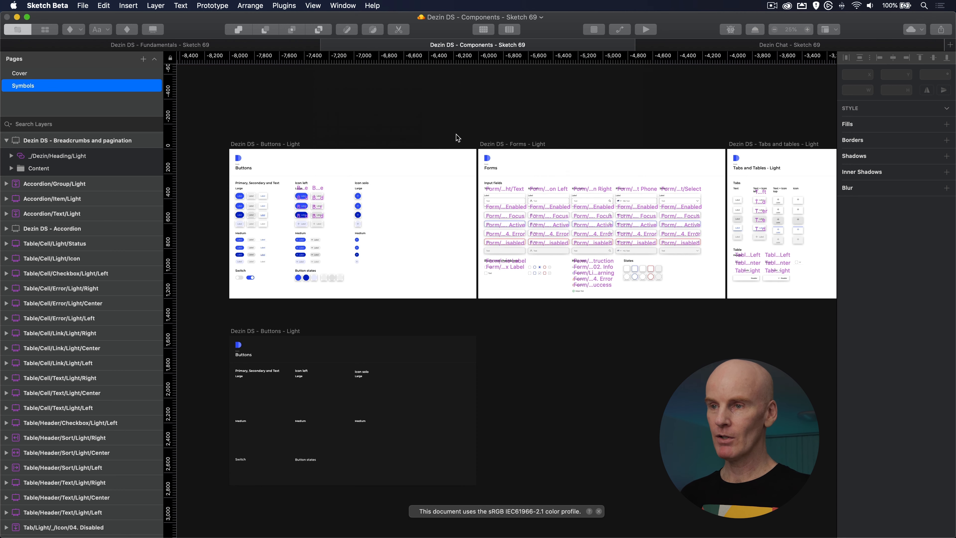
- Check the button symbols on the Dezin DS - Buttons - Light artboard and save the Components document
{"action": "left_click", "coordinate": [237, 209]}
{"action": "key", "text": "super+0"}
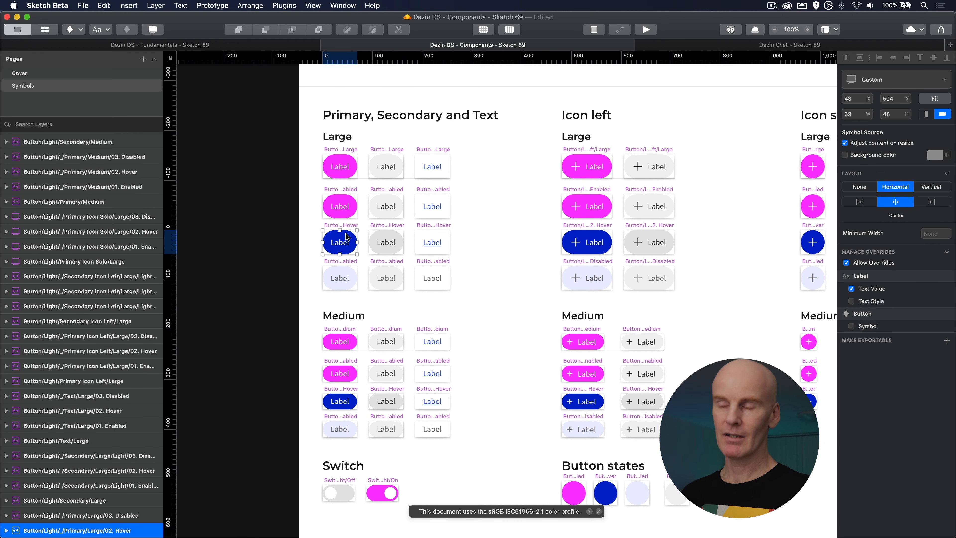
{"action": "left_click", "coordinate": [304, 218]}
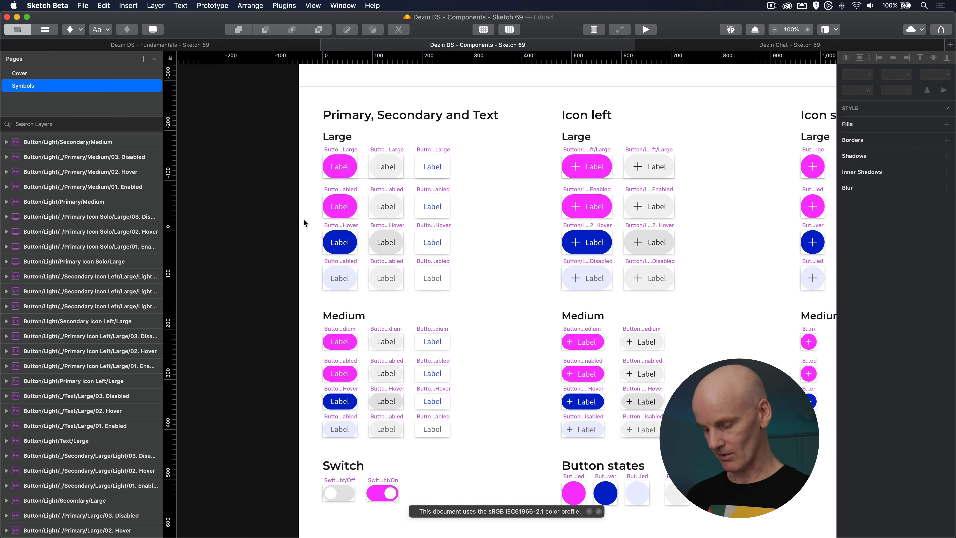
{"action": "key", "text": "super+minus"}
{"action": "left_click_drag", "start_coordinate": [611, 221], "coordinate": [452, 212]}
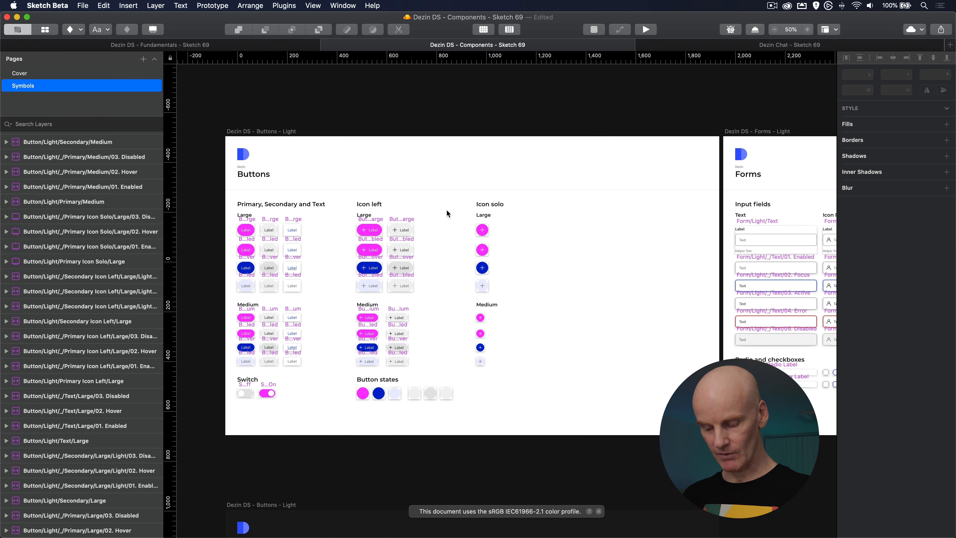
{"action": "key", "text": "super+s"}
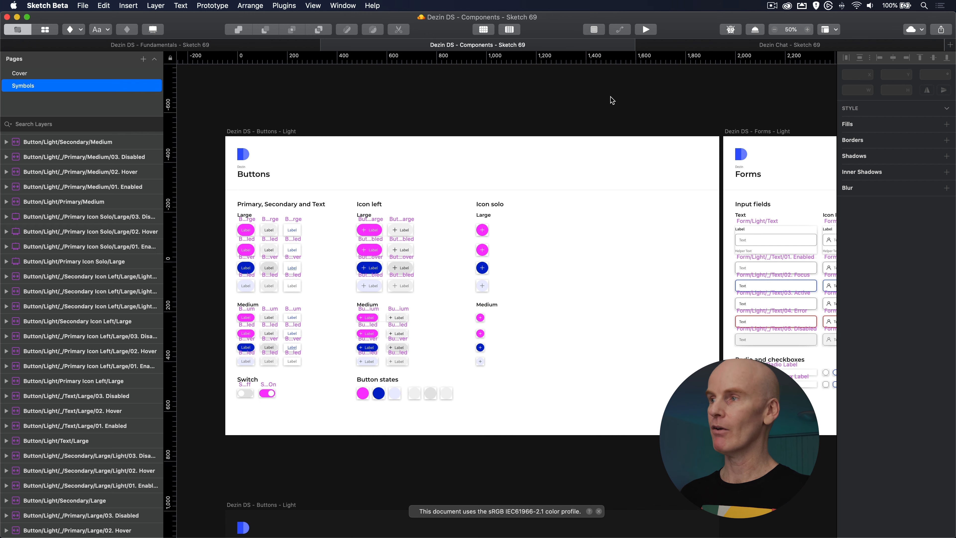
- Apply the available library updates in Dezin Chat and review its artboards from Register down to Settings
{"action": "left_click", "coordinate": [746, 47]}
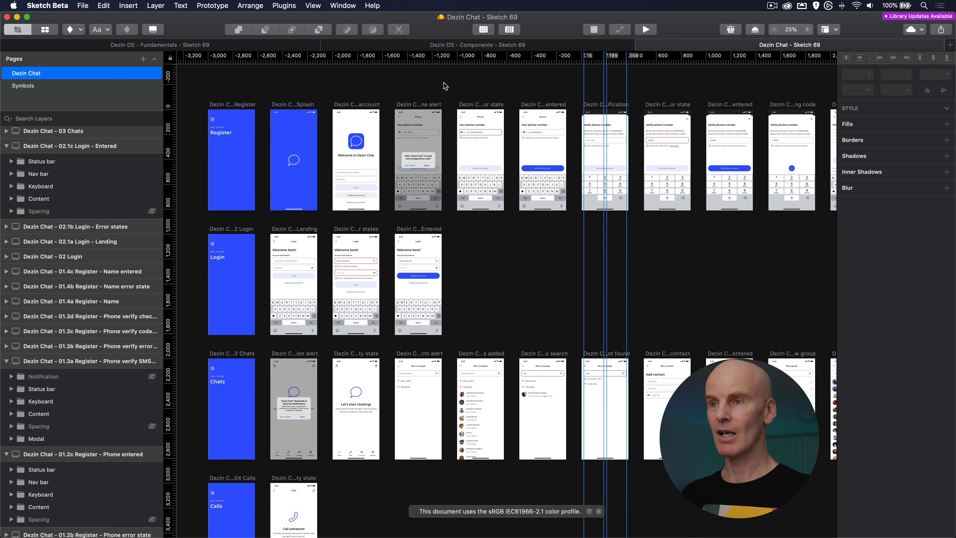
{"action": "left_click", "coordinate": [910, 18]}
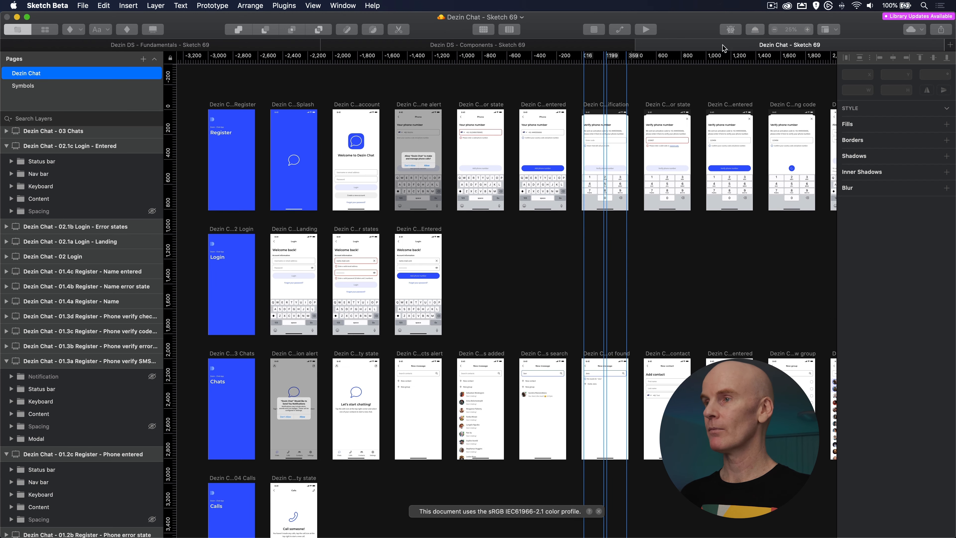
{"action": "left_click", "coordinate": [605, 221]}
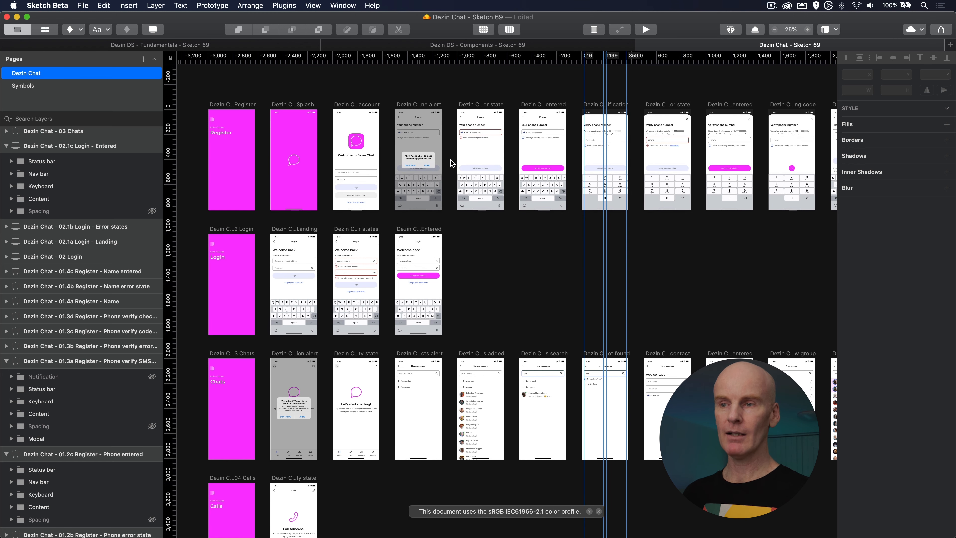
{"action": "scroll", "coordinate": [525, 247], "scroll_direction": "down", "scroll_amount": 10}
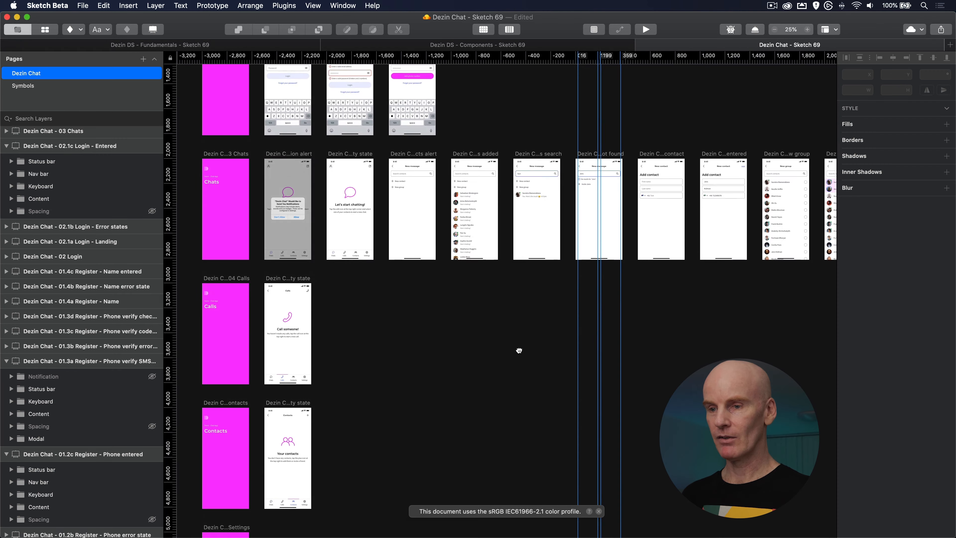
{"action": "scroll", "coordinate": [496, 279], "scroll_direction": "down", "scroll_amount": 5}
{"action": "scroll", "coordinate": [489, 199], "scroll_direction": "up", "scroll_amount": 12}
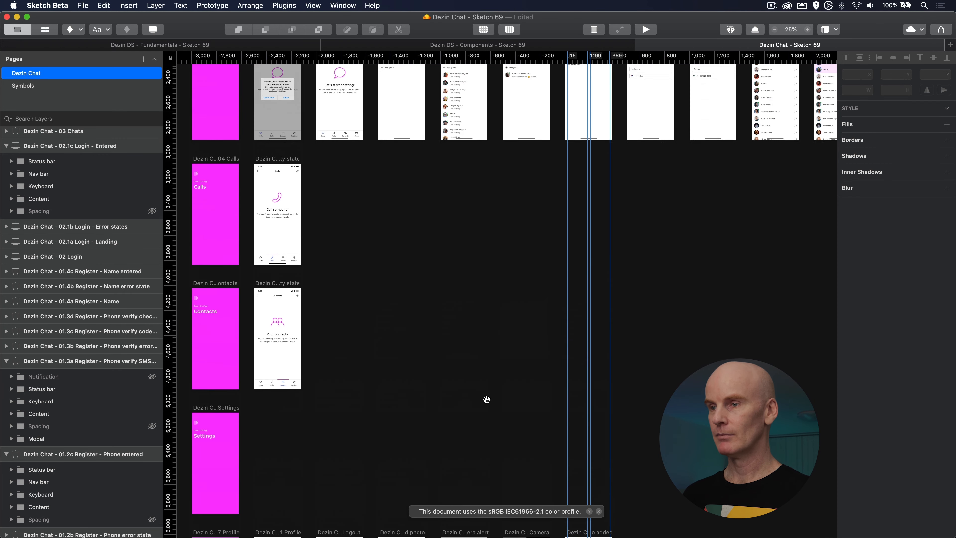
{"action": "scroll", "coordinate": [491, 217], "scroll_direction": "up", "scroll_amount": 5}
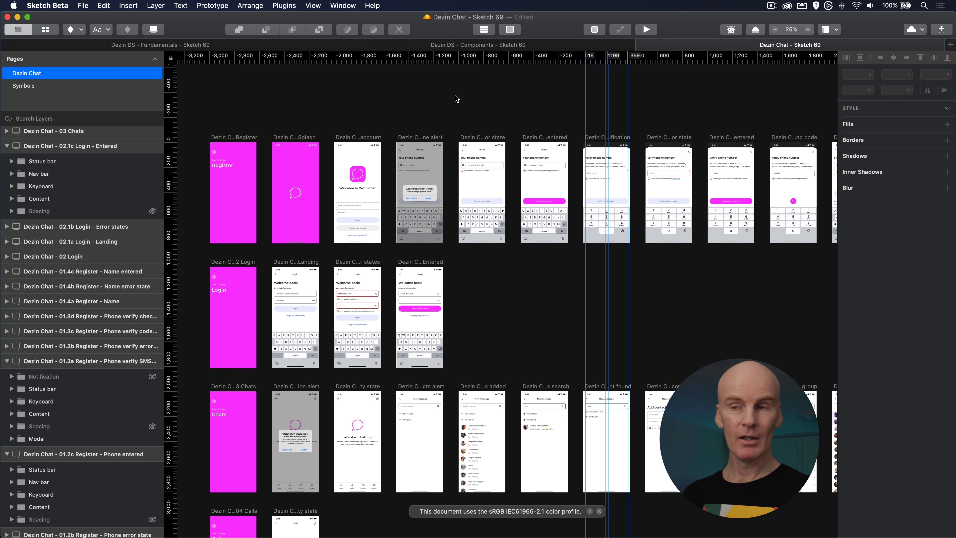
- Undo the Pr100 color change in Dezin DS - Fundamentals, save it, and apply the library updates in Dezin DS - Components
{"action": "key", "text": "ctrl+Tab"}
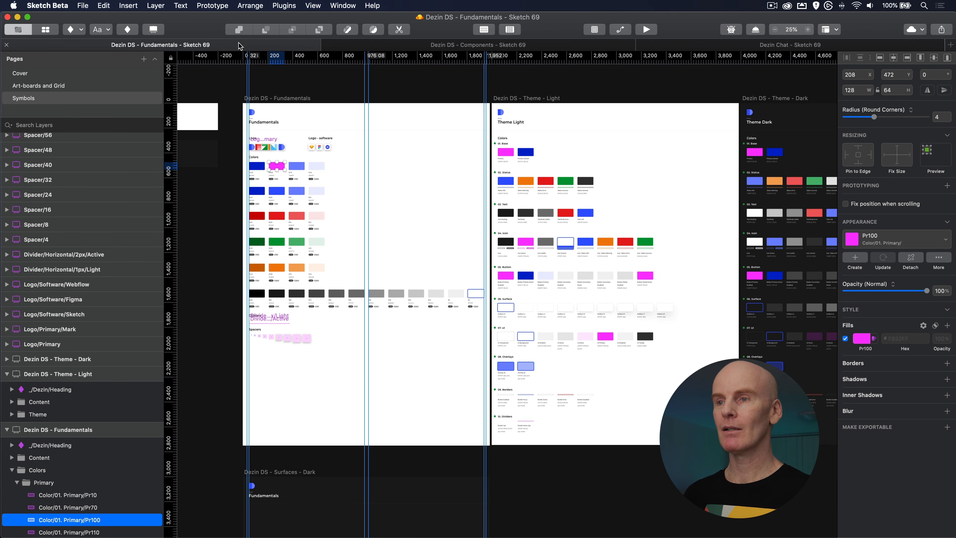
{"action": "key", "text": "super+s"}
{"action": "left_click", "coordinate": [427, 45]}
{"action": "left_click", "coordinate": [918, 16]}
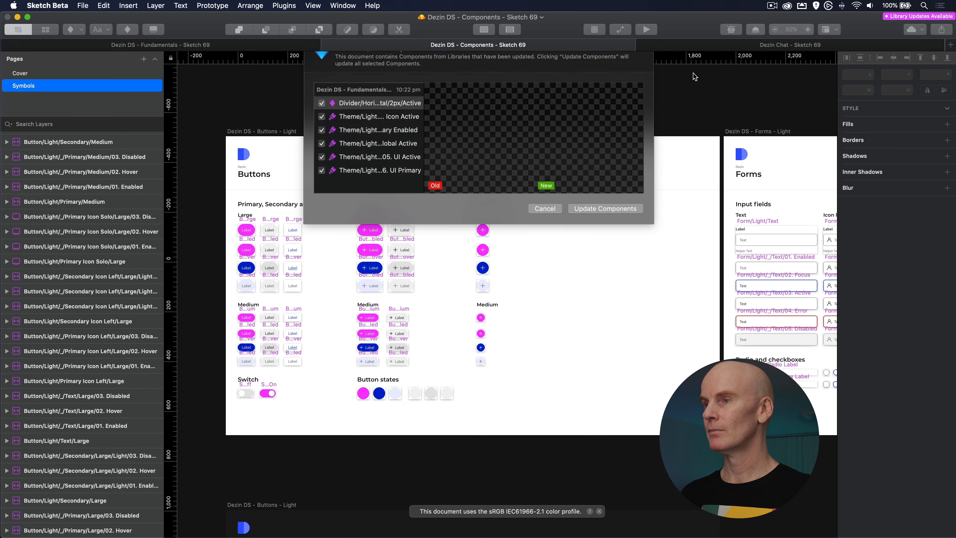
{"action": "left_click", "coordinate": [606, 222]}
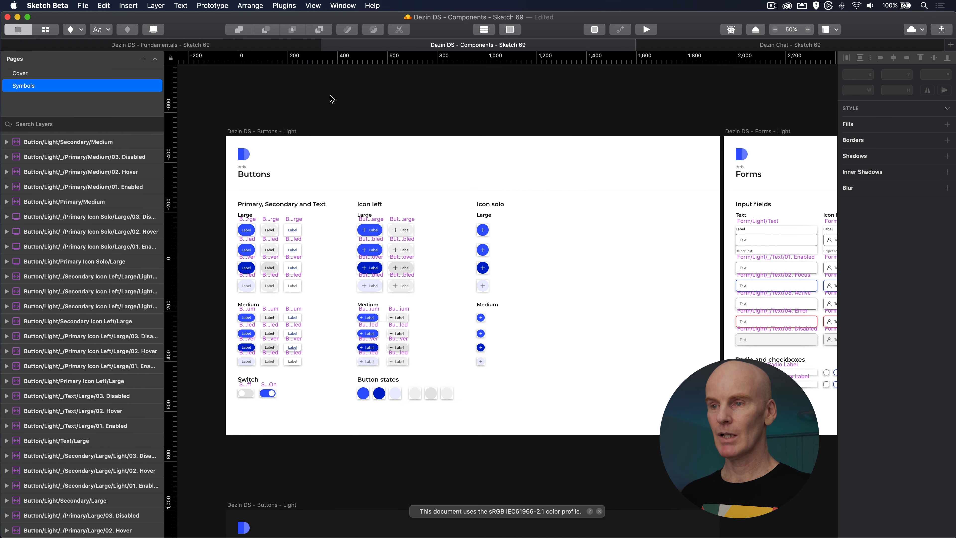
- Switch to the Dezin Chat document and apply the available library updates
{"action": "left_click", "coordinate": [767, 45]}
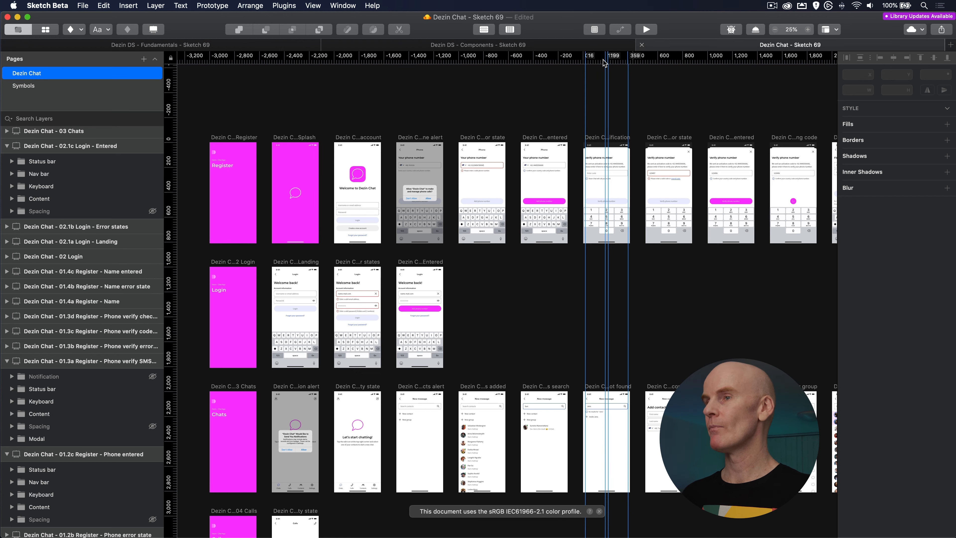
{"action": "left_click", "coordinate": [914, 16]}
{"action": "left_click", "coordinate": [593, 222]}
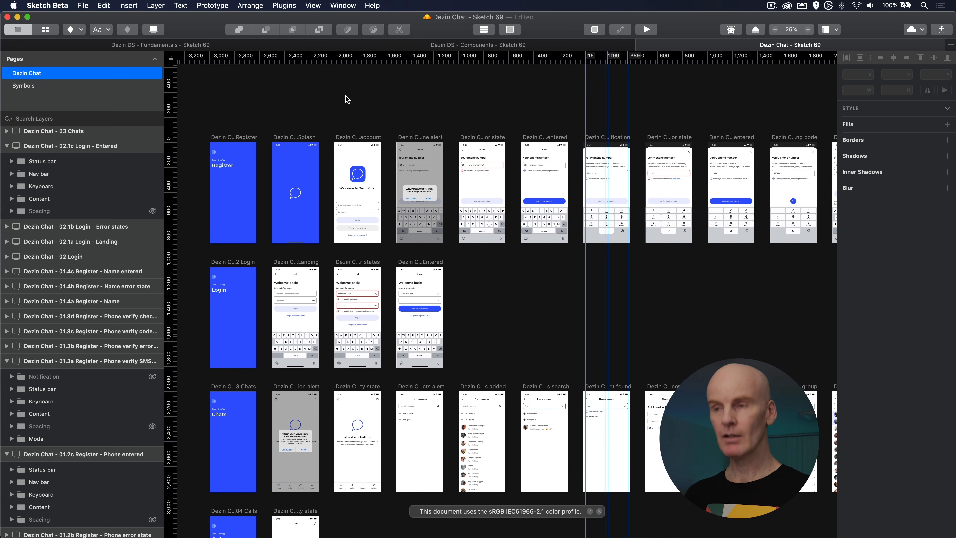
- Look through the symbols, text styles, layer styles and color variables of Dezin DS - Fundamentals in the Components view
{"action": "left_click", "coordinate": [162, 46]}
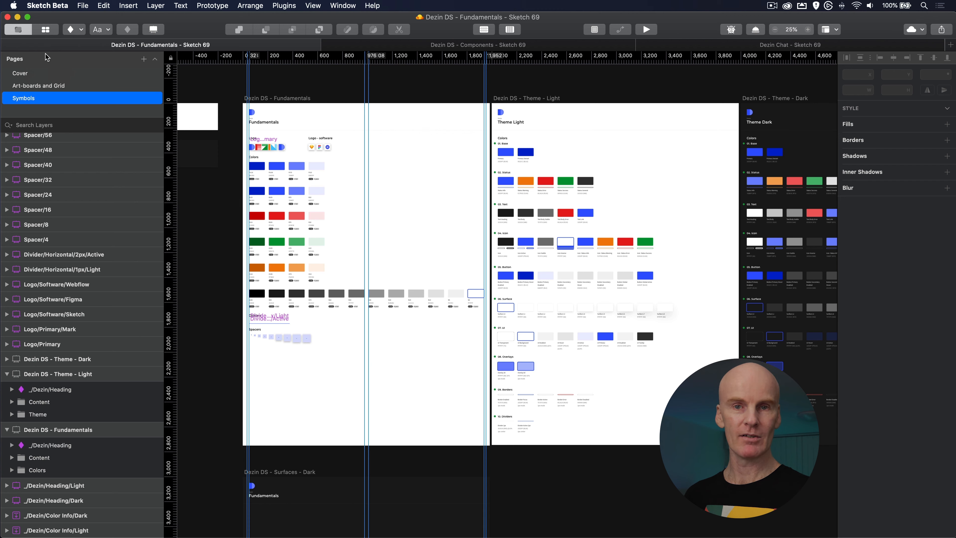
{"action": "left_click", "coordinate": [45, 30]}
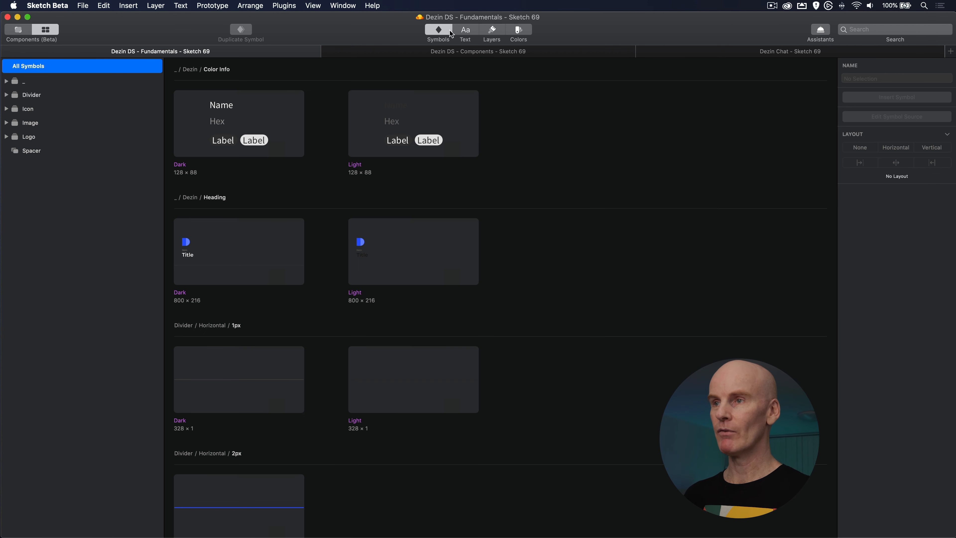
{"action": "left_click", "coordinate": [466, 29]}
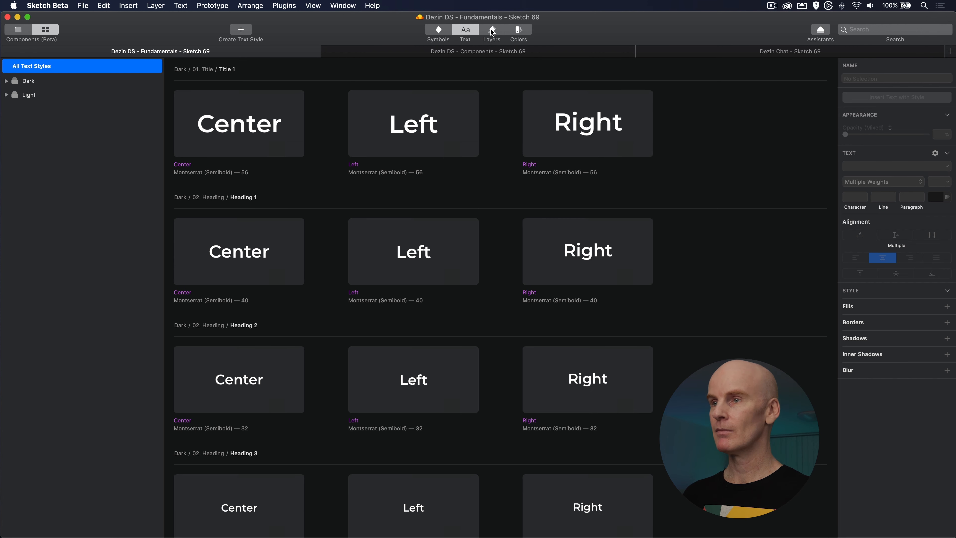
{"action": "left_click", "coordinate": [491, 32]}
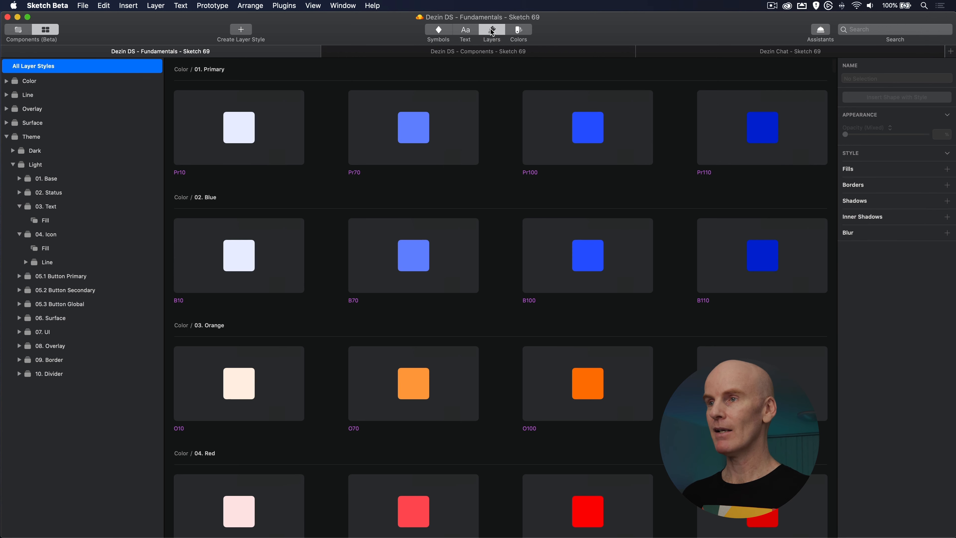
{"action": "left_click", "coordinate": [525, 32]}
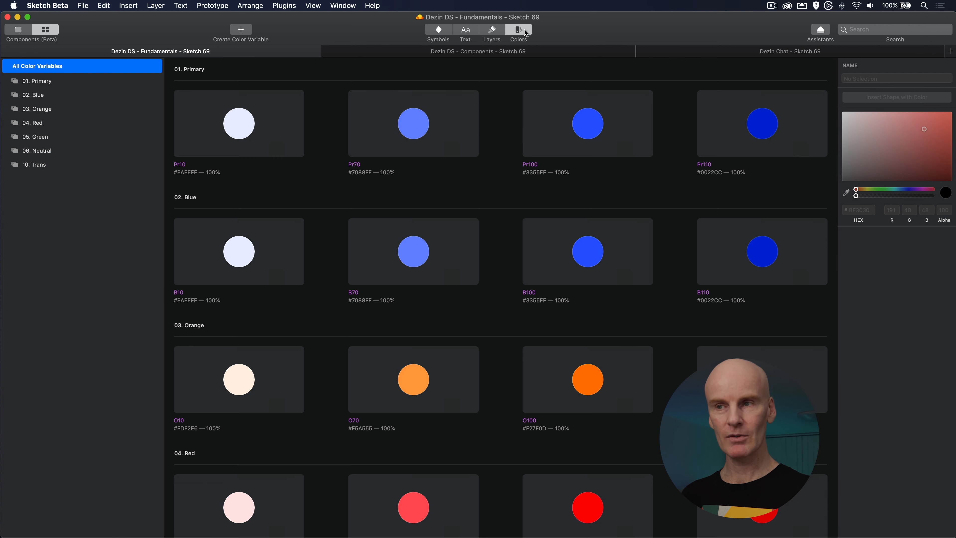
{"action": "scroll", "coordinate": [305, 166], "scroll_direction": "up", "scroll_amount": 2}
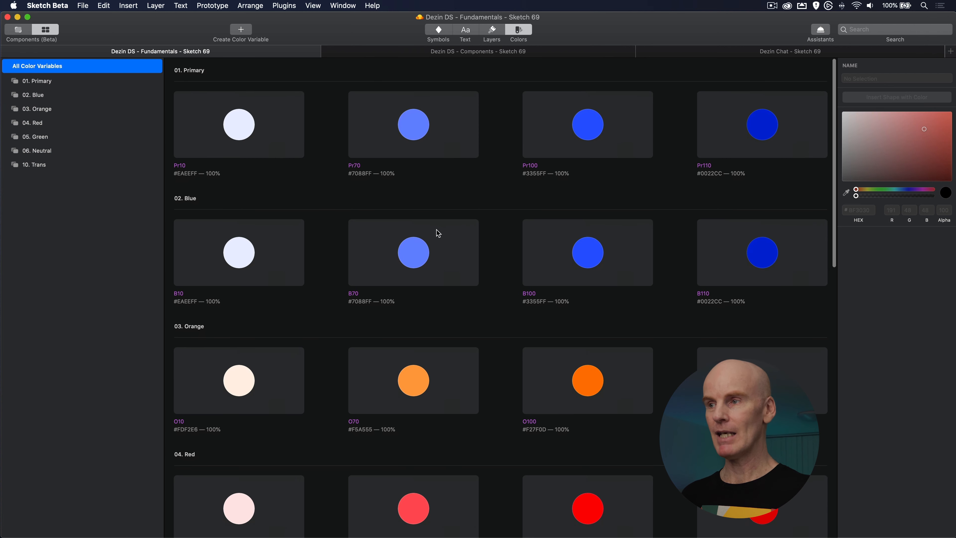
- Rename the Pr100 color variable as Primary100 and change its color to magenta #FF33E1
{"action": "left_click", "coordinate": [594, 128]}
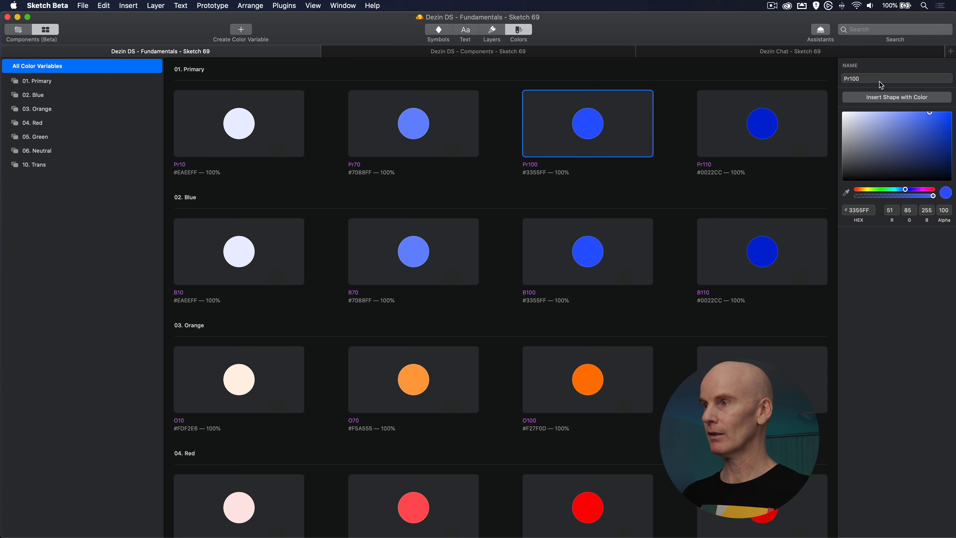
{"action": "left_click", "coordinate": [862, 77]}
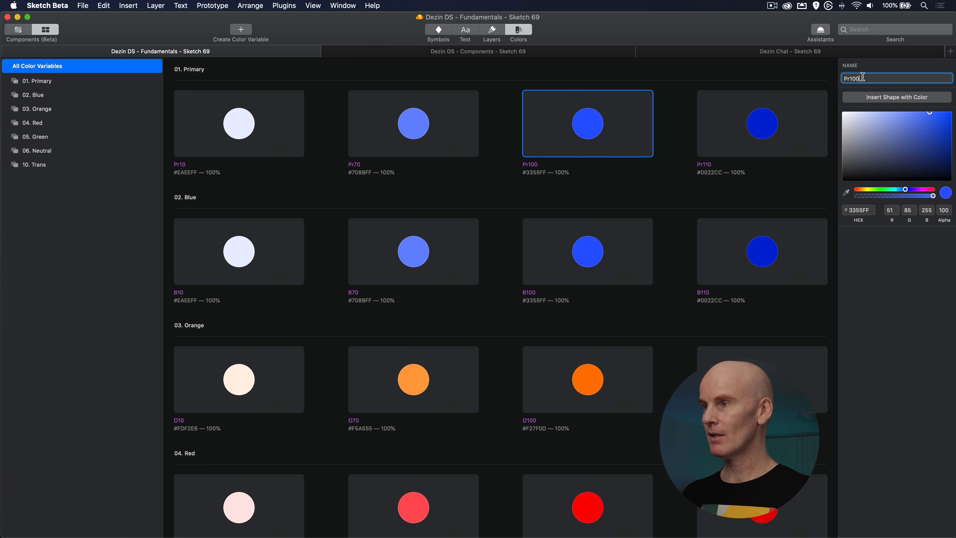
{"action": "left_click", "coordinate": [852, 78]}
{"action": "type", "text": "imary"}
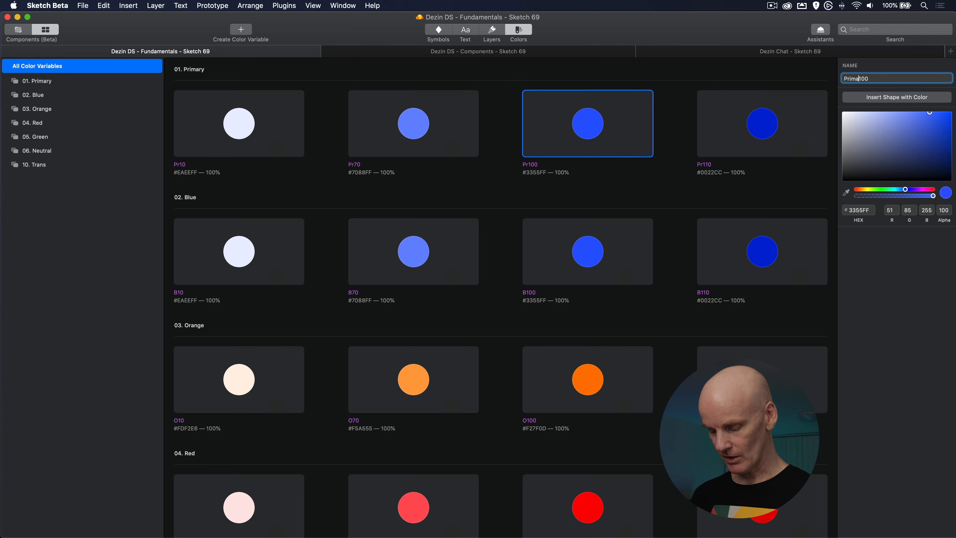
{"action": "key", "text": "Return"}
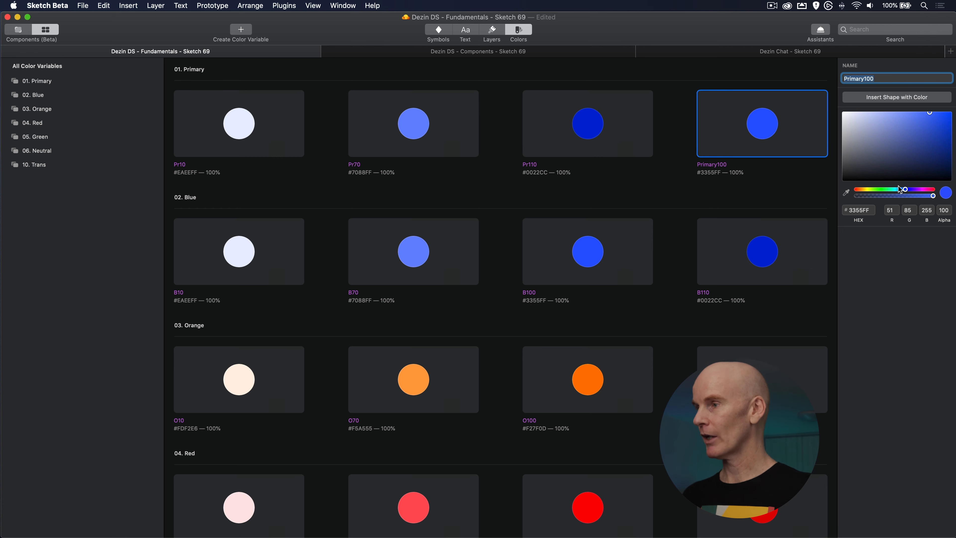
{"action": "left_click", "coordinate": [922, 190]}
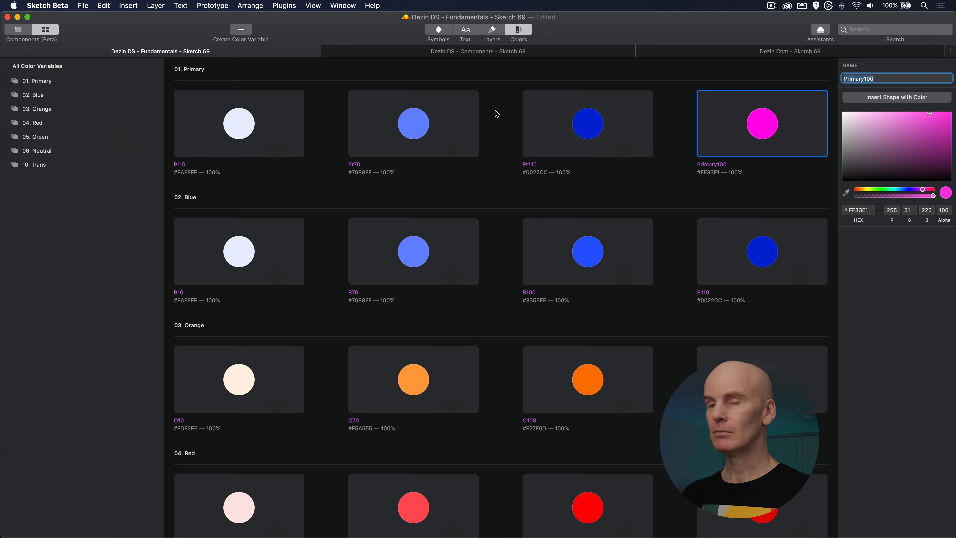
- Browse the Primary, Blue, Orange, Trans and Neutral color variable groups
{"action": "left_click", "coordinate": [33, 87]}
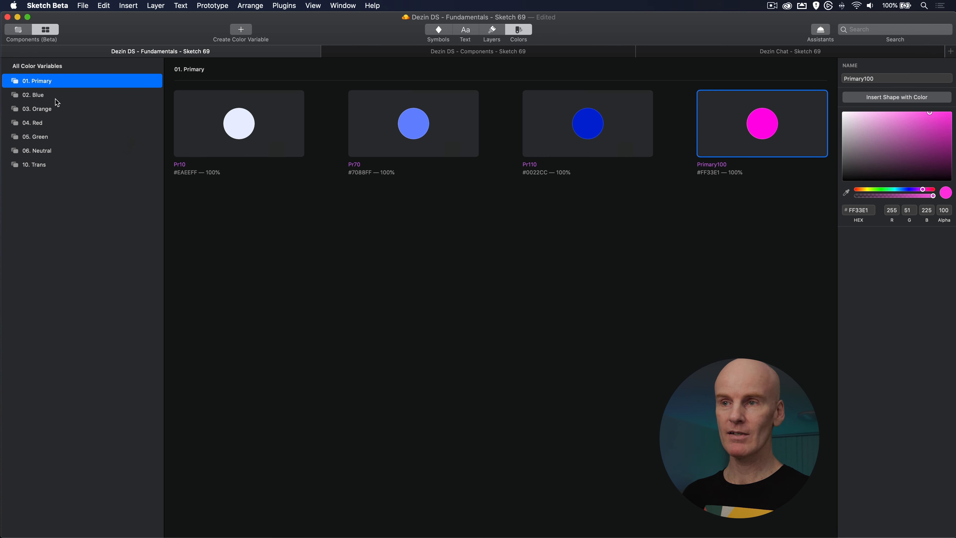
{"action": "left_click", "coordinate": [46, 97]}
{"action": "left_click", "coordinate": [41, 111]}
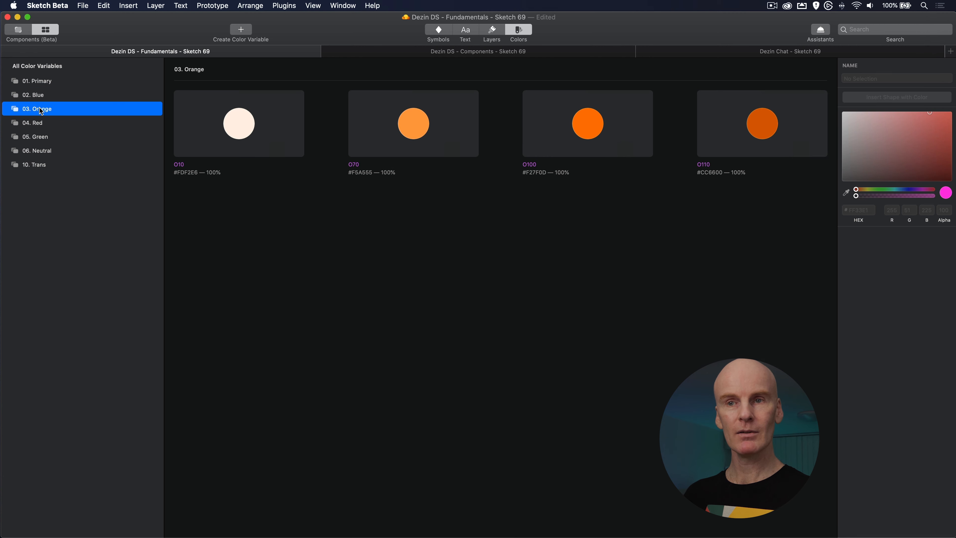
{"action": "left_click", "coordinate": [24, 168]}
{"action": "left_click", "coordinate": [37, 155]}
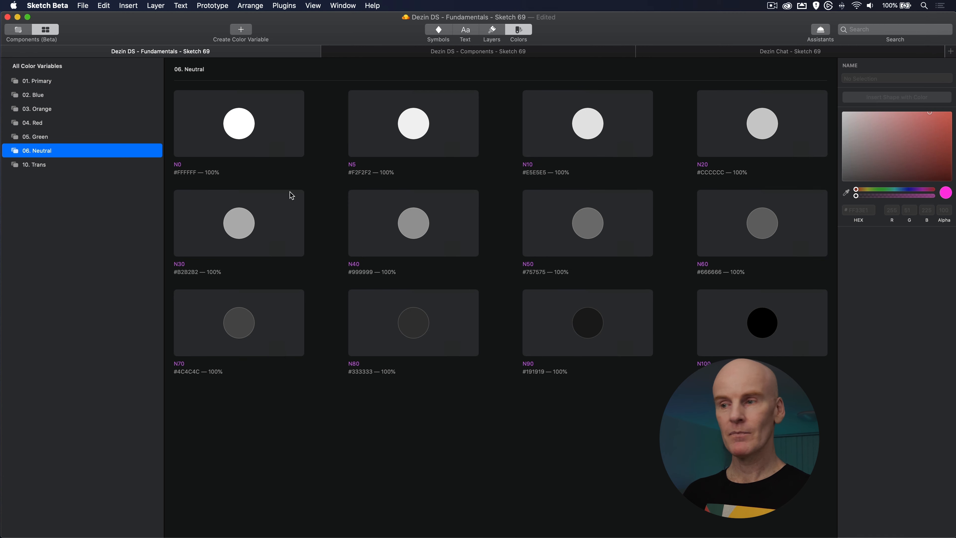
- Group the N0, N5, N10 and N20 color variables within 06. Neutral
{"action": "left_click", "coordinate": [737, 129]}
{"action": "left_click", "coordinate": [610, 124], "text": "shift"}
{"action": "left_click", "coordinate": [452, 124], "text": "shift"}
{"action": "left_click", "coordinate": [236, 132], "text": "shift"}
{"action": "right_click", "coordinate": [237, 131]}
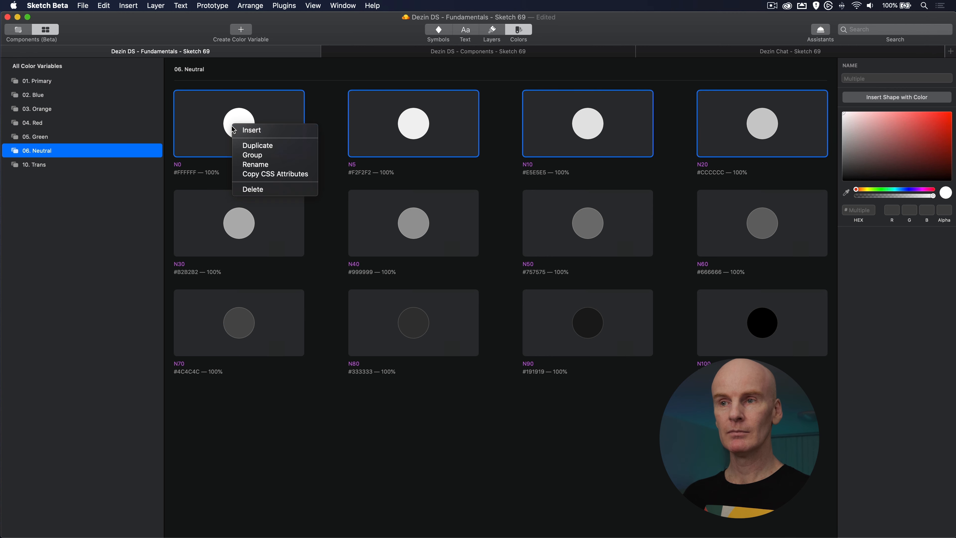
{"action": "left_click", "coordinate": [288, 155]}
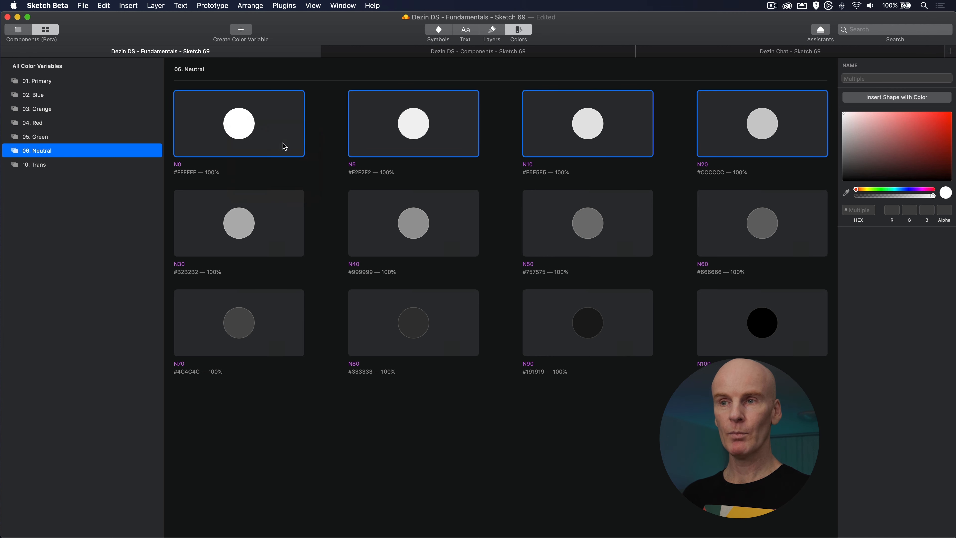
- Rename the new subgroup of 06. Neutral as 07. Neutral Light and move it out to the top level
{"action": "left_click", "coordinate": [6, 151]}
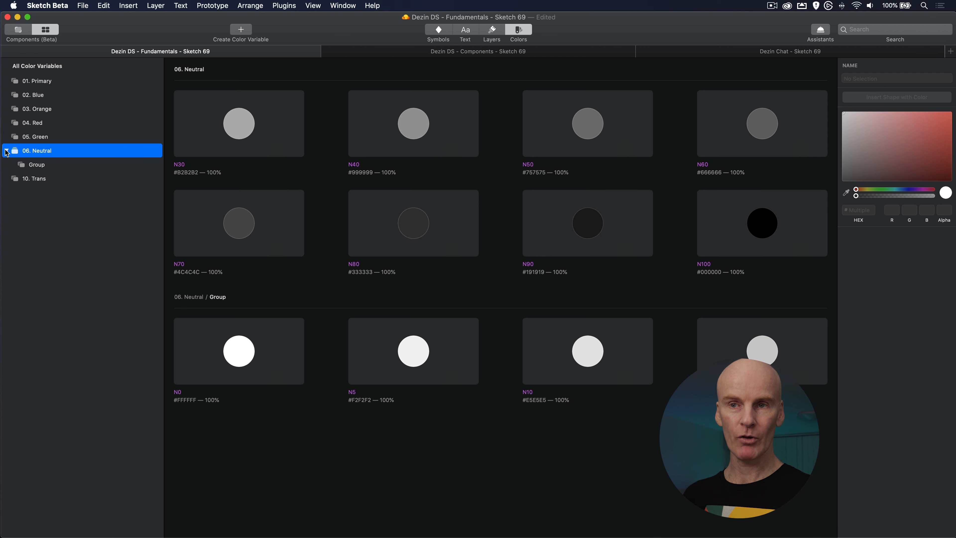
{"action": "left_click", "coordinate": [38, 167]}
{"action": "left_click", "coordinate": [34, 166]}
{"action": "type", "text": "07. Neutral"}
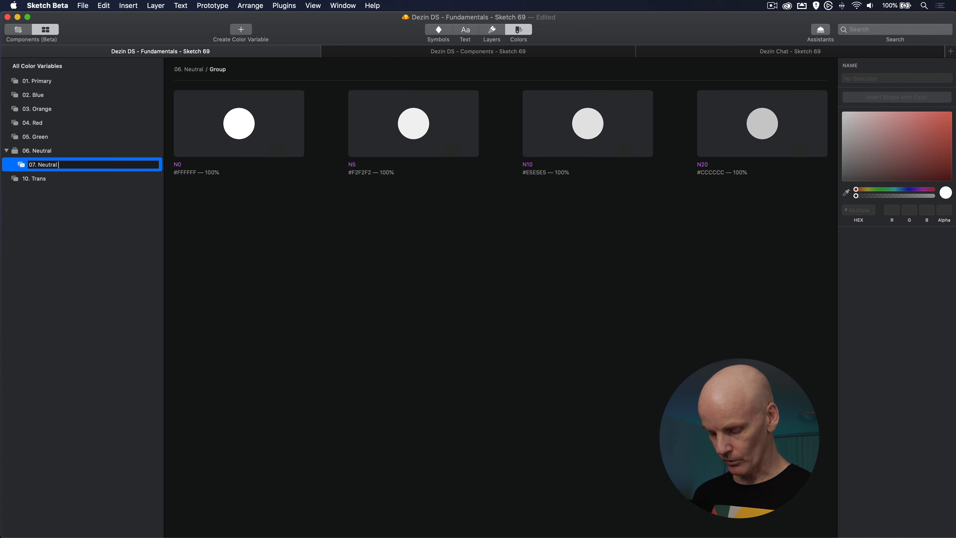
{"action": "key", "text": "Return"}
{"action": "left_click_drag", "start_coordinate": [36, 168], "coordinate": [26, 146]}
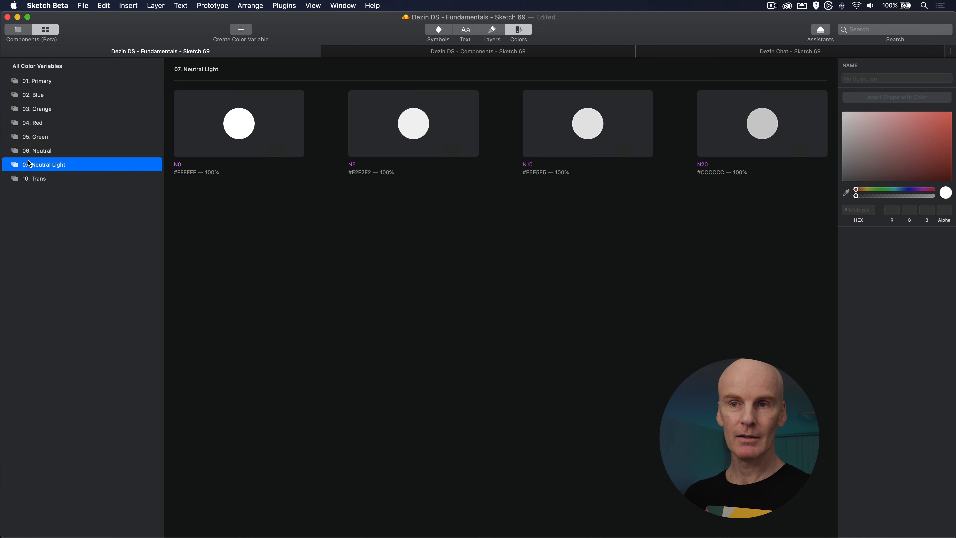
- Compare the 06. Neutral and 07. Neutral Light groups, and undo the move, renaming and grouping of the light neutrals
{"action": "left_click", "coordinate": [35, 148]}
{"action": "left_click", "coordinate": [45, 165]}
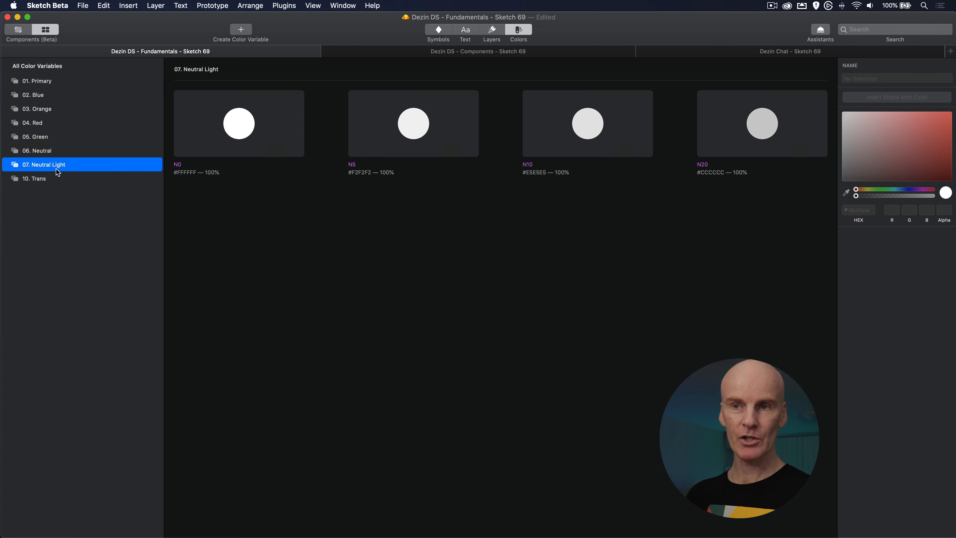
{"action": "left_click", "coordinate": [40, 150]}
{"action": "left_click", "coordinate": [37, 165]}
{"action": "key", "text": "super+z"}
{"action": "key", "text": "super+z"}
{"action": "key", "text": "super+z"}
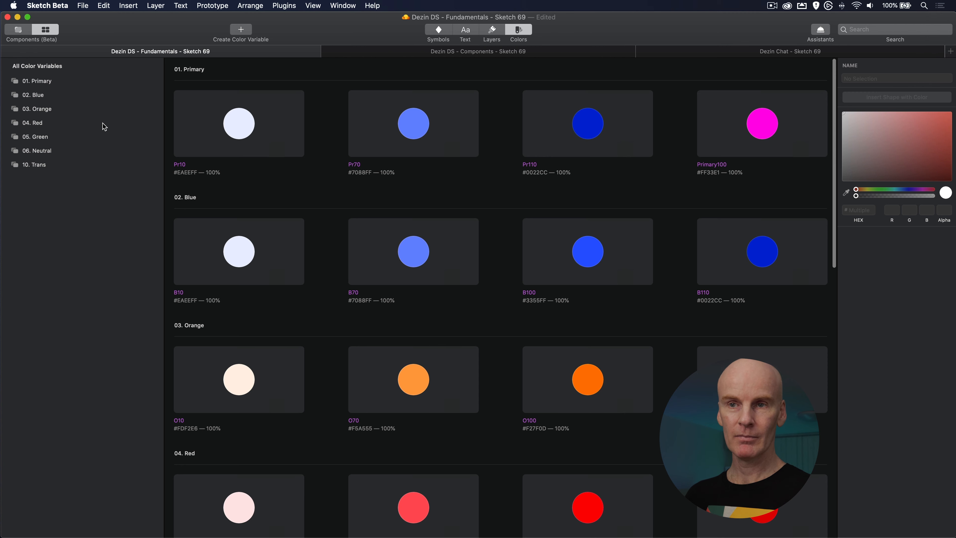
- Review individual color groups and the full color variable list, and undo the Primary100 edits
{"action": "left_click", "coordinate": [50, 136]}
{"action": "left_click", "coordinate": [47, 94]}
{"action": "left_click", "coordinate": [53, 81]}
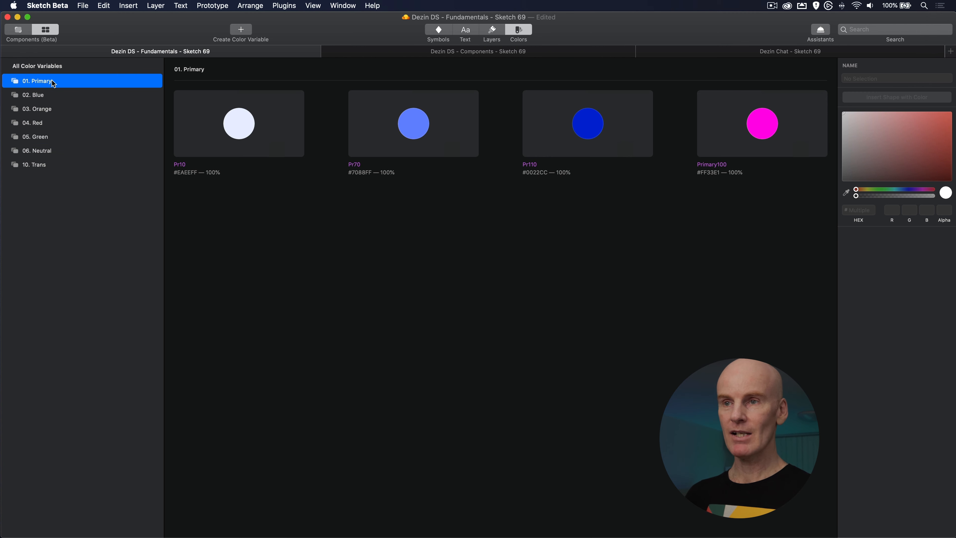
{"action": "left_click", "coordinate": [60, 66]}
{"action": "scroll", "coordinate": [474, 277], "scroll_direction": "down", "scroll_amount": 10}
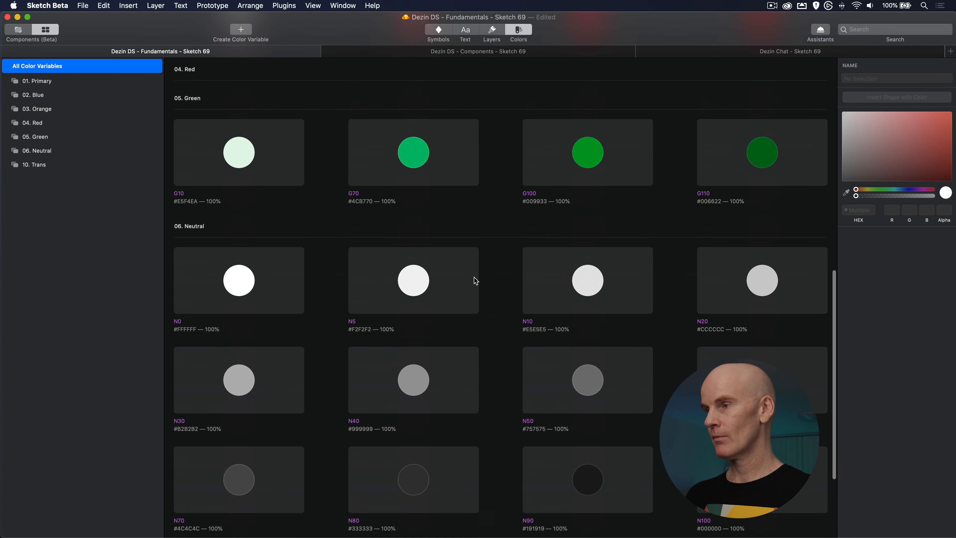
{"action": "scroll", "coordinate": [474, 277], "scroll_direction": "down", "scroll_amount": 5}
{"action": "scroll", "coordinate": [474, 277], "scroll_direction": "up", "scroll_amount": 15}
{"action": "key", "text": "super+z"}
- Look through the document's symbols, checking the Dark versions of Color Info, Heading and the 1px divider
{"action": "left_click", "coordinate": [437, 30]}
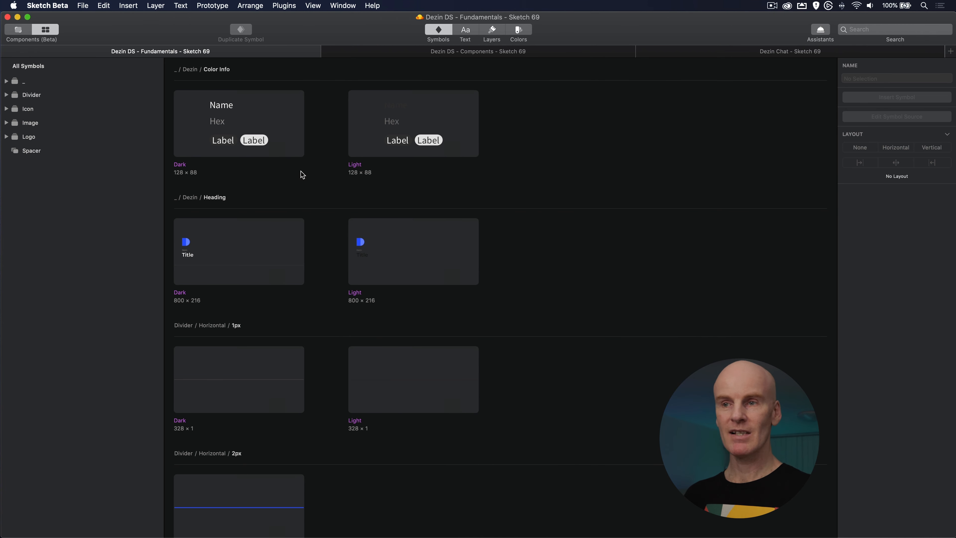
{"action": "left_click", "coordinate": [290, 138]}
{"action": "left_click", "coordinate": [238, 260]}
{"action": "left_click", "coordinate": [241, 371]}
{"action": "scroll", "coordinate": [243, 279], "scroll_direction": "down", "scroll_amount": 10}
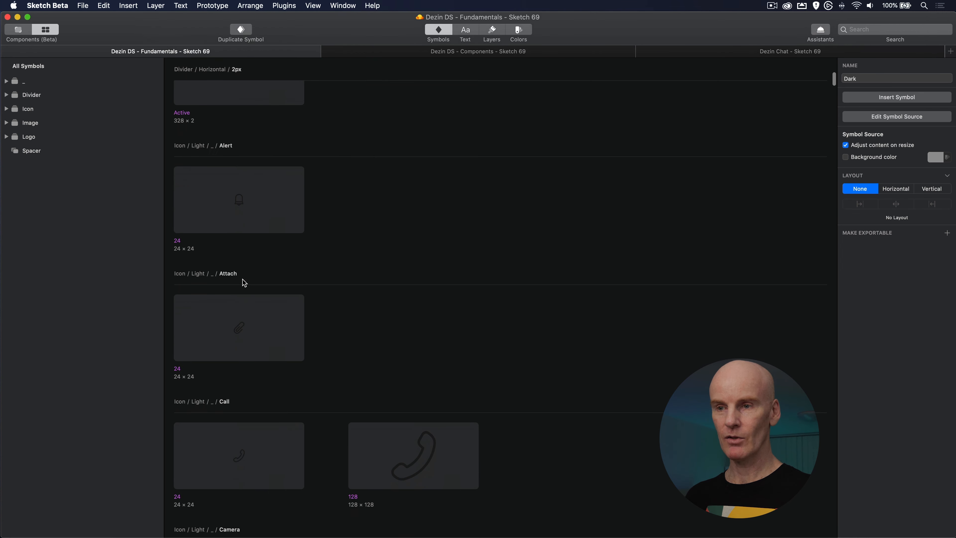
- Open the source of the 24 px Alert icon symbol and inspect it up close on the canvas
{"action": "left_click", "coordinate": [247, 184]}
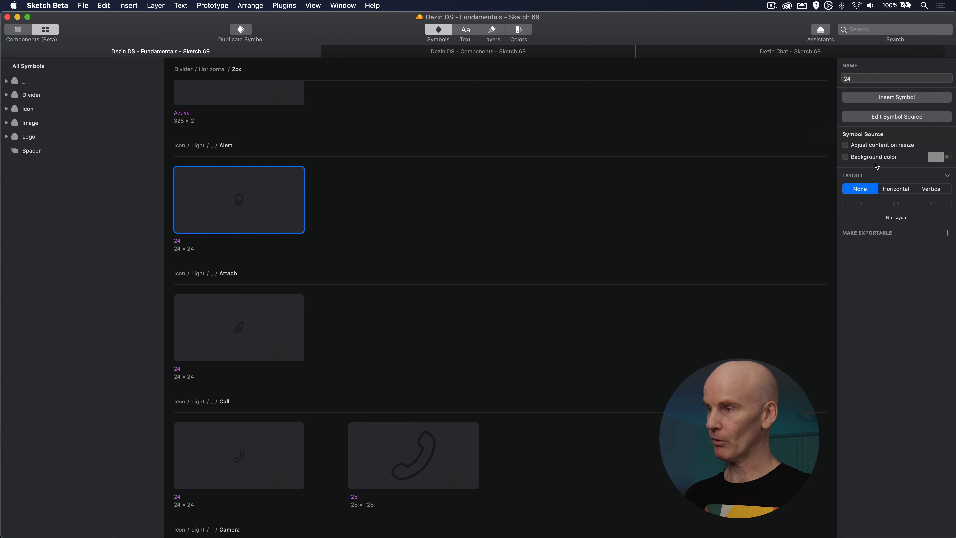
{"action": "left_click", "coordinate": [887, 118]}
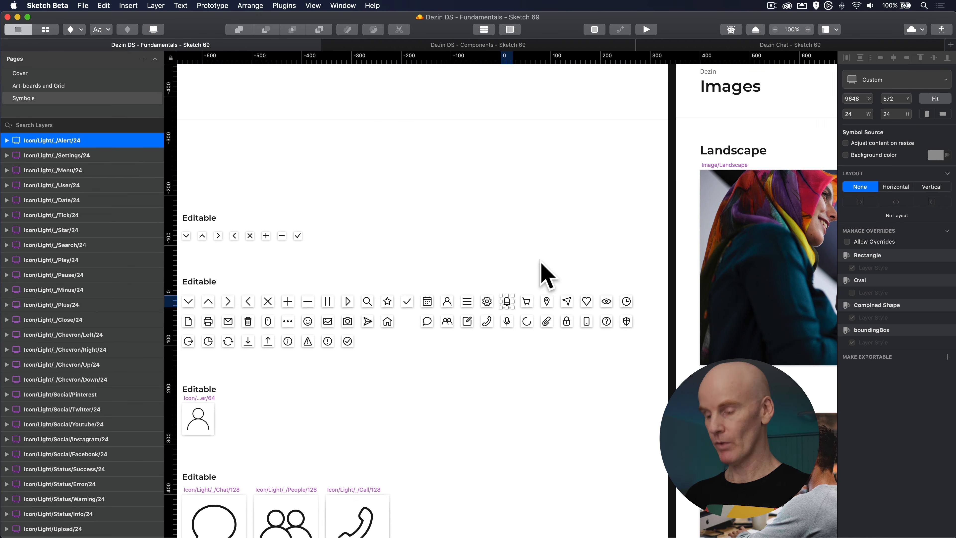
{"action": "key", "text": "super+2"}
{"action": "left_click_drag", "start_coordinate": [538, 257], "coordinate": [471, 215]}
{"action": "left_click", "coordinate": [437, 232]}
{"action": "left_click", "coordinate": [437, 227]}
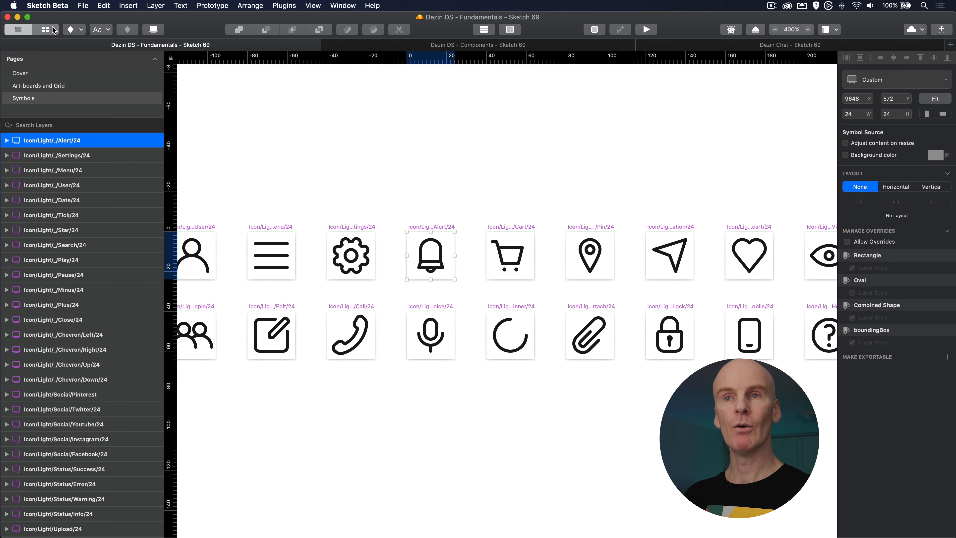
- Return to the Components view and browse the Dark and Light text styles down to Dark / 01. Title / Title 1
{"action": "left_click", "coordinate": [45, 29]}
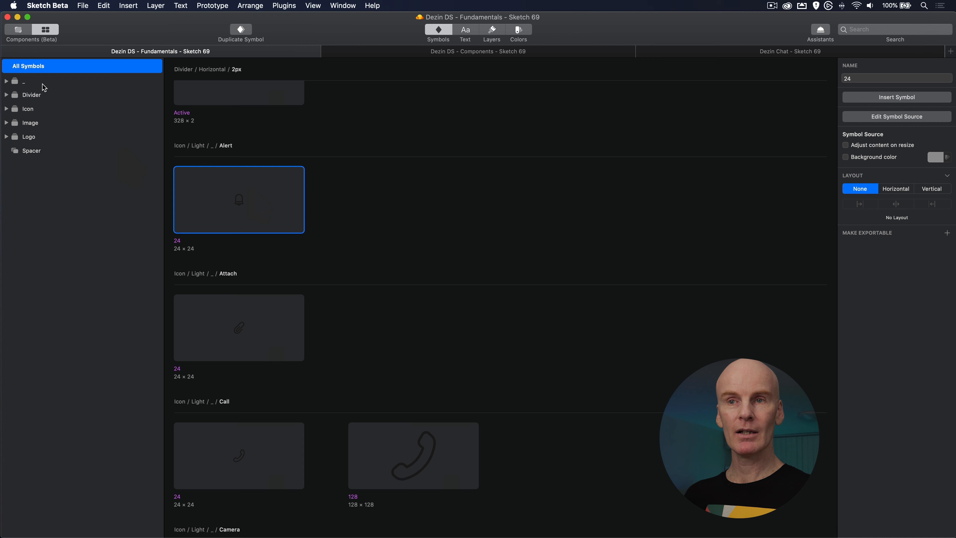
{"action": "left_click", "coordinate": [466, 31]}
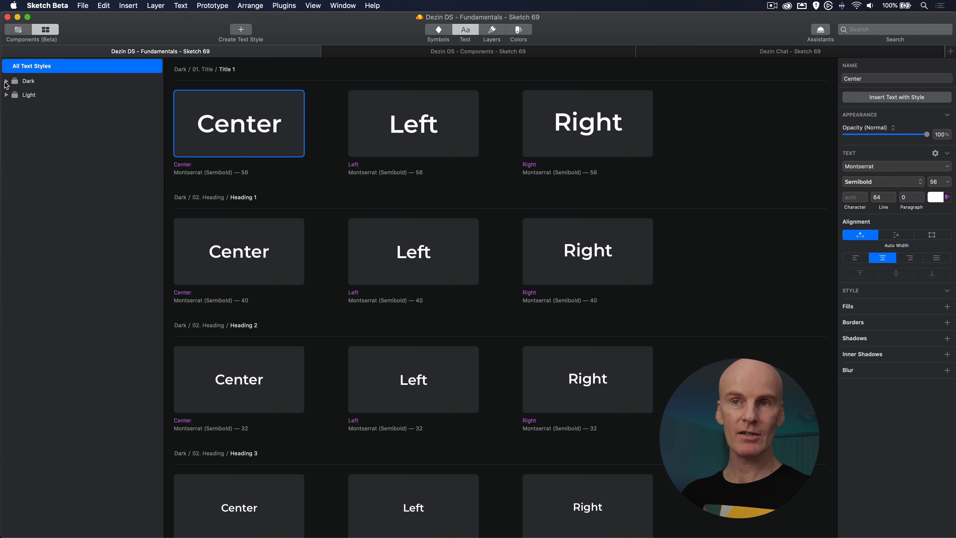
{"action": "left_click", "coordinate": [6, 81]}
{"action": "left_click", "coordinate": [6, 178]}
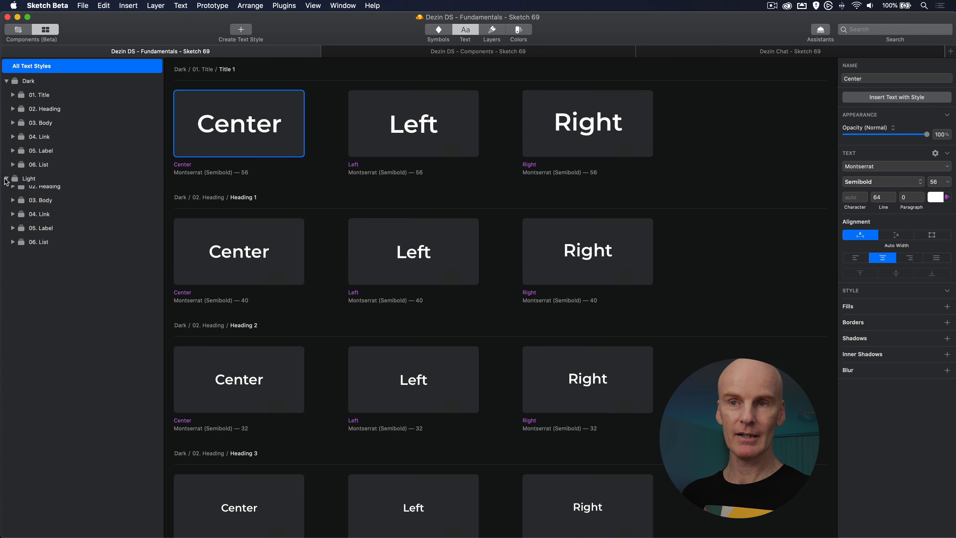
{"action": "left_click", "coordinate": [12, 95]}
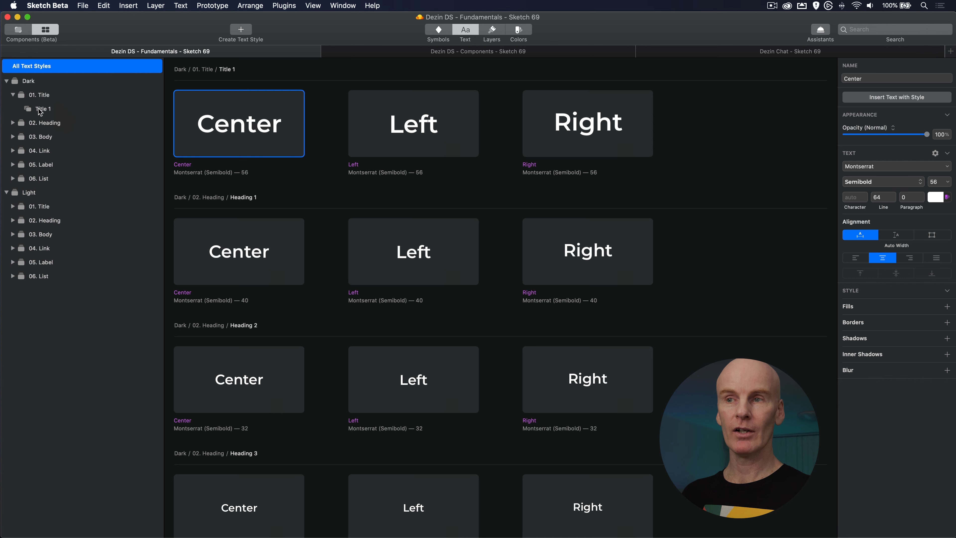
{"action": "left_click", "coordinate": [40, 109]}
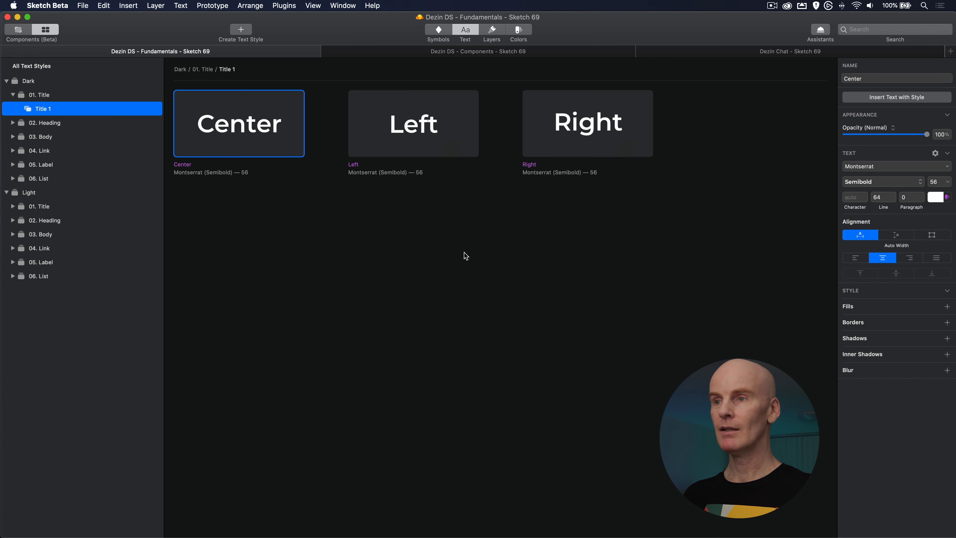
- Try recoloring the Dark Title 1 Center text style with a 04. Red color variable, and undo the change
{"action": "left_click", "coordinate": [427, 123]}
{"action": "left_click", "coordinate": [607, 134]}
{"action": "left_click", "coordinate": [372, 124]}
{"action": "left_click", "coordinate": [263, 122]}
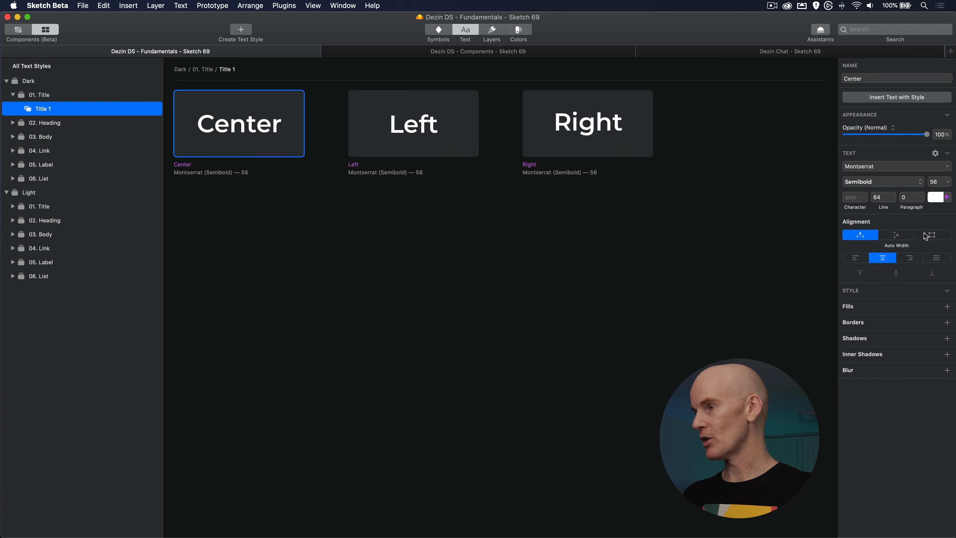
{"action": "left_click", "coordinate": [935, 197]}
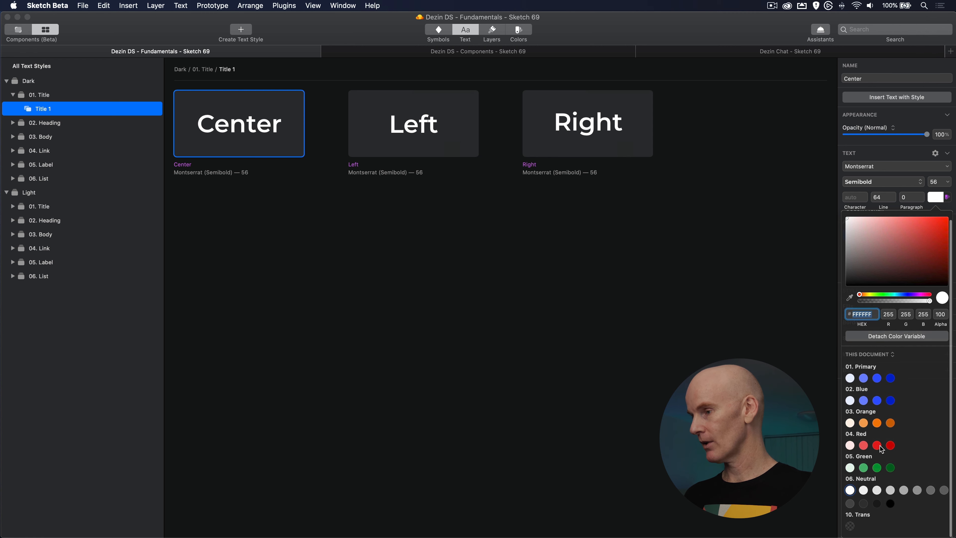
{"action": "left_click", "coordinate": [876, 445]}
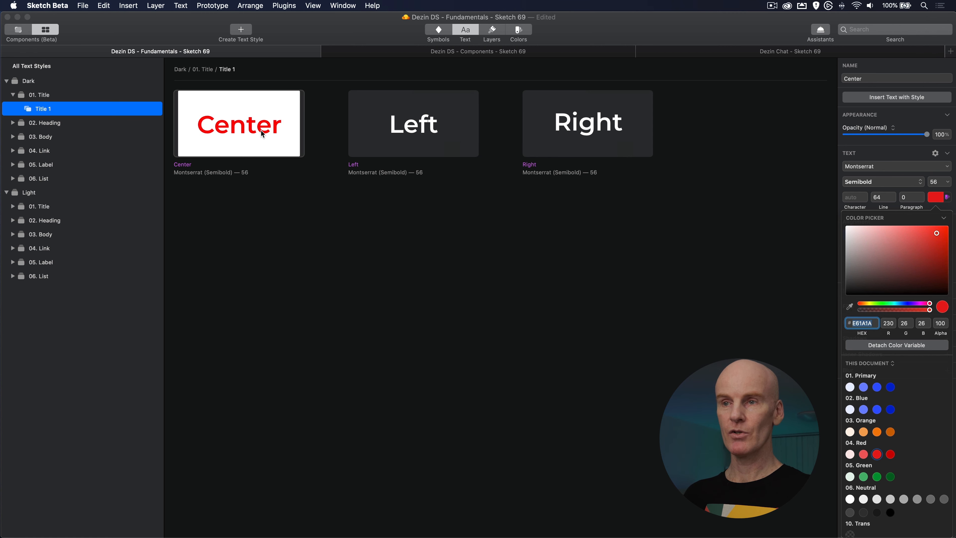
{"action": "key", "text": "super+z"}
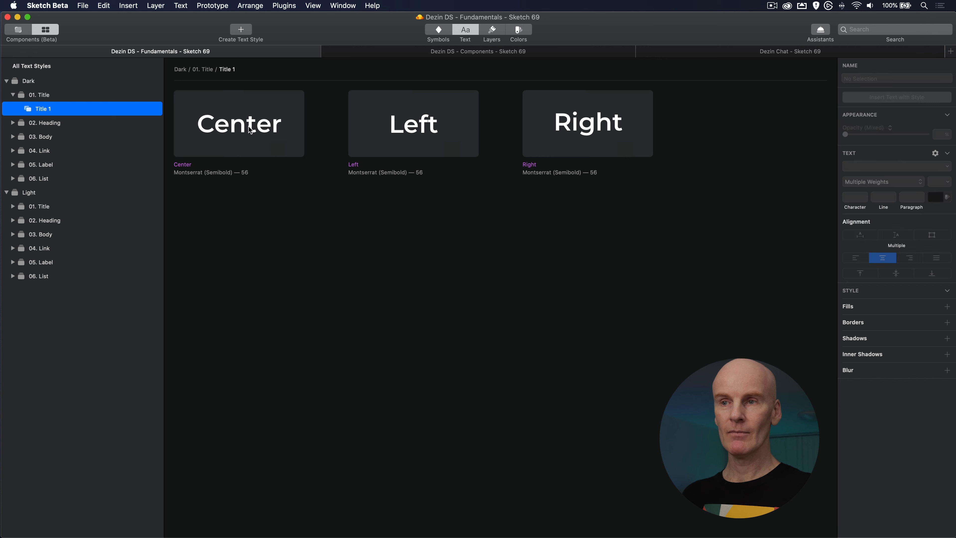
- Show all text styles in the Dark group and collapse the group
{"action": "left_click", "coordinate": [29, 93]}
{"action": "left_click", "coordinate": [26, 81]}
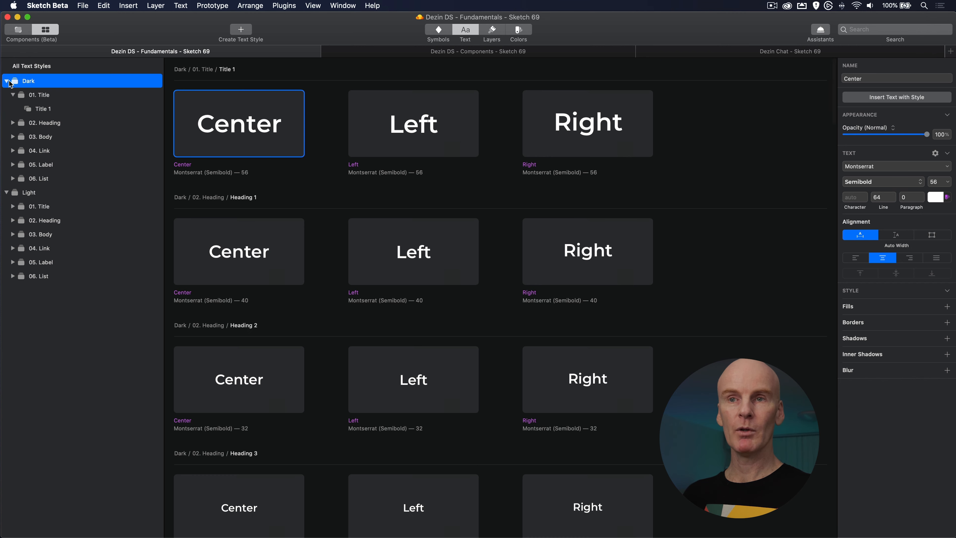
{"action": "left_click", "coordinate": [7, 81]}
- Browse the layer styles, checking Pr10 and the Fill and Line styles of Theme / Light / 02. Status
{"action": "left_click", "coordinate": [491, 29]}
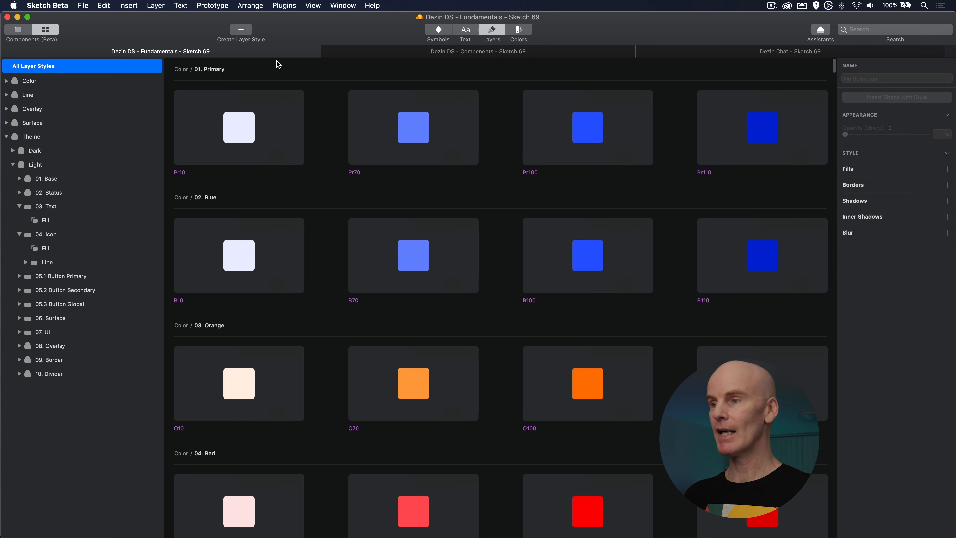
{"action": "left_click", "coordinate": [273, 145]}
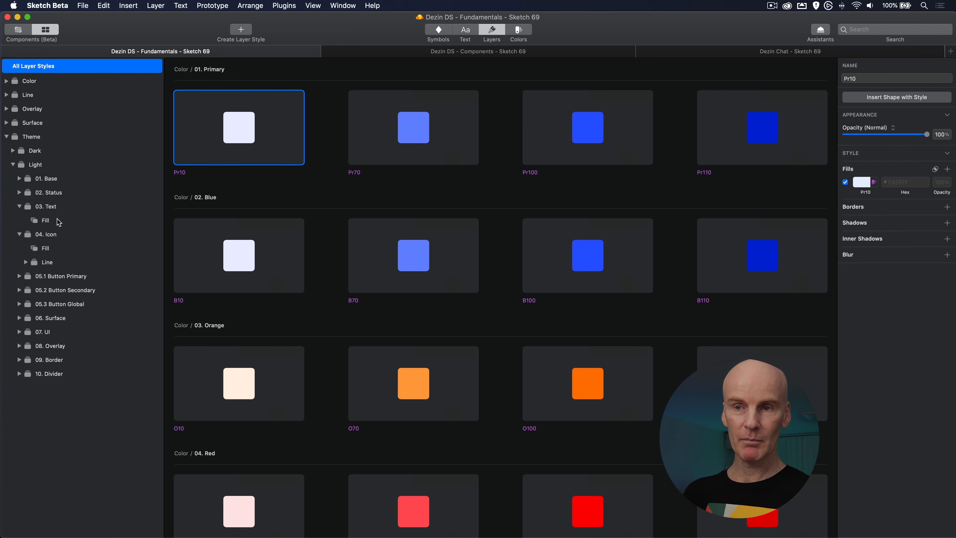
{"action": "left_click", "coordinate": [20, 206]}
{"action": "left_click", "coordinate": [20, 220]}
{"action": "left_click", "coordinate": [19, 192]}
{"action": "left_click", "coordinate": [54, 210]}
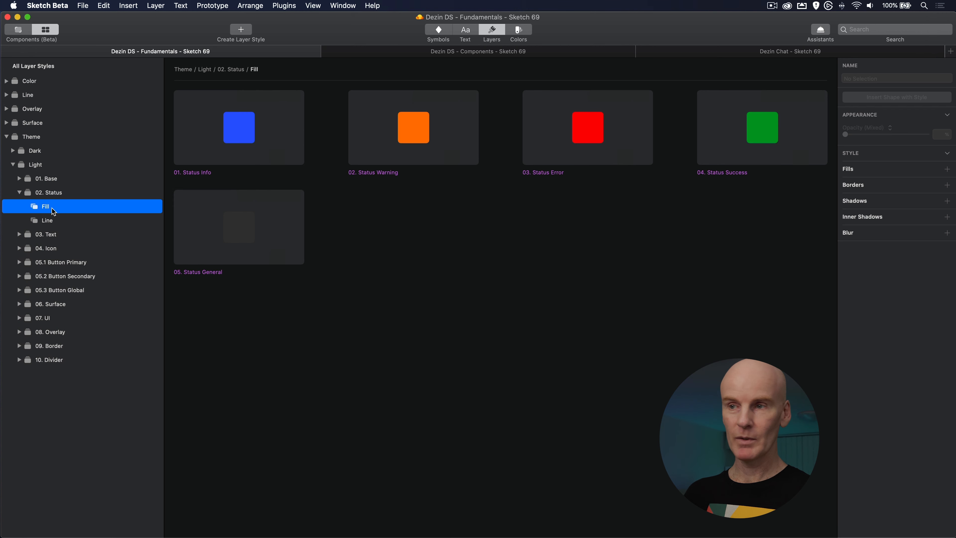
{"action": "left_click", "coordinate": [63, 220]}
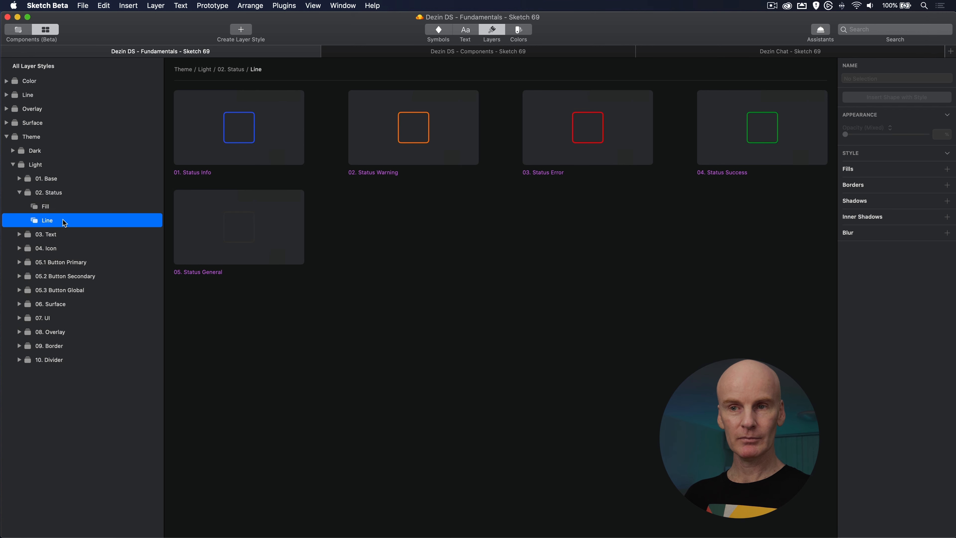
{"action": "left_click", "coordinate": [25, 193]}
- Look through the Components view's color variables, symbols and text styles, returning to the color variables
{"action": "left_click", "coordinate": [513, 34]}
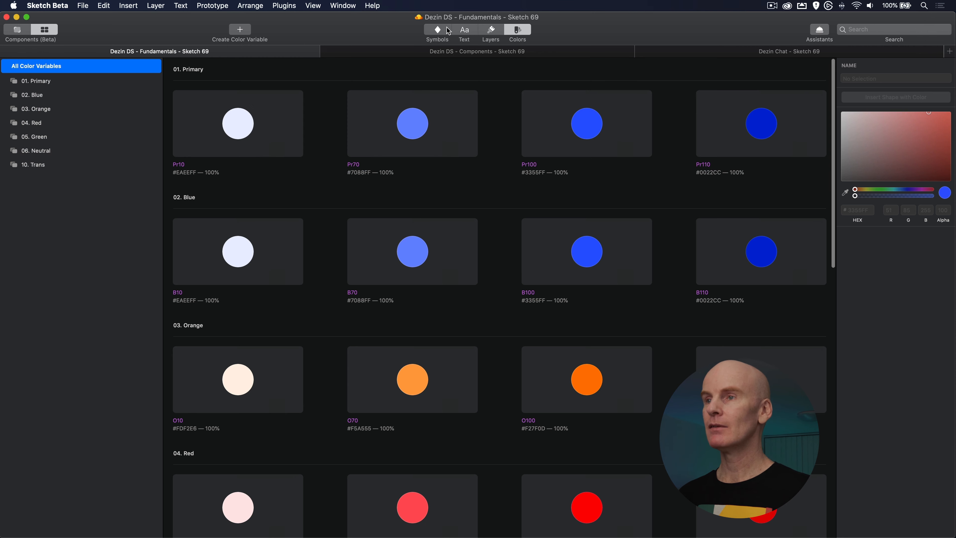
{"action": "left_click", "coordinate": [437, 32]}
{"action": "left_click", "coordinate": [473, 41]}
{"action": "left_click", "coordinate": [517, 33]}
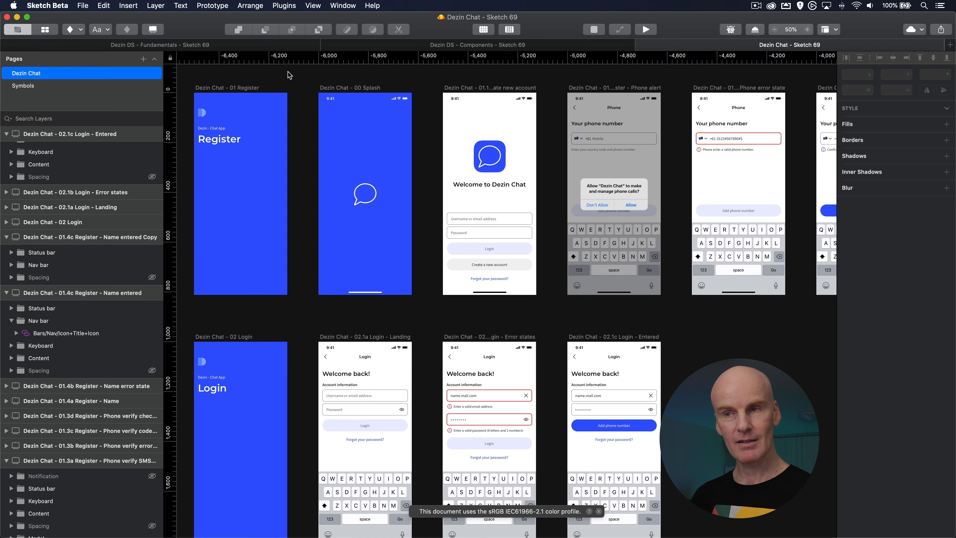
- Open the floating components window in Dezin Chat and view the symbols of this document, Dezin DS - Components and Dezin DS - Fundamentals
{"action": "key", "text": "c"}
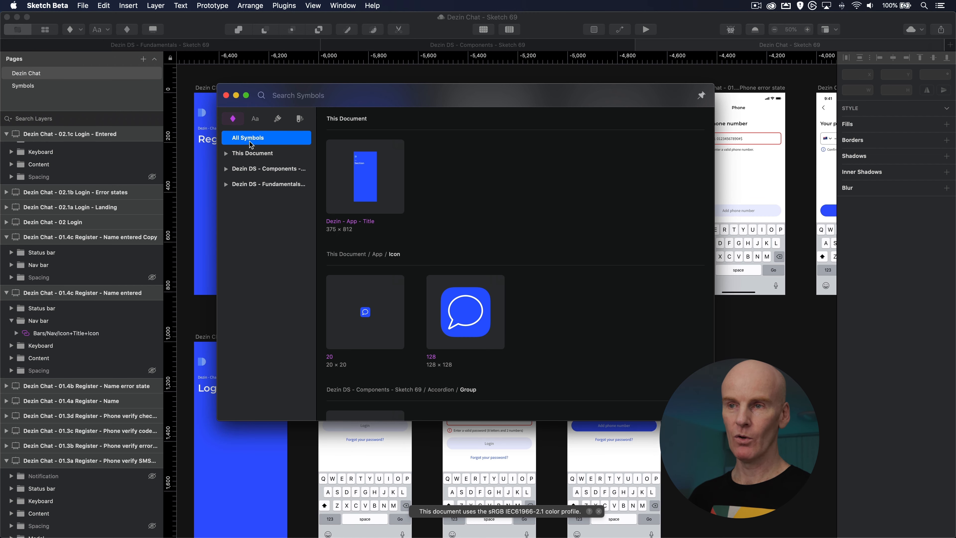
{"action": "left_click", "coordinate": [251, 153]}
{"action": "left_click", "coordinate": [245, 169]}
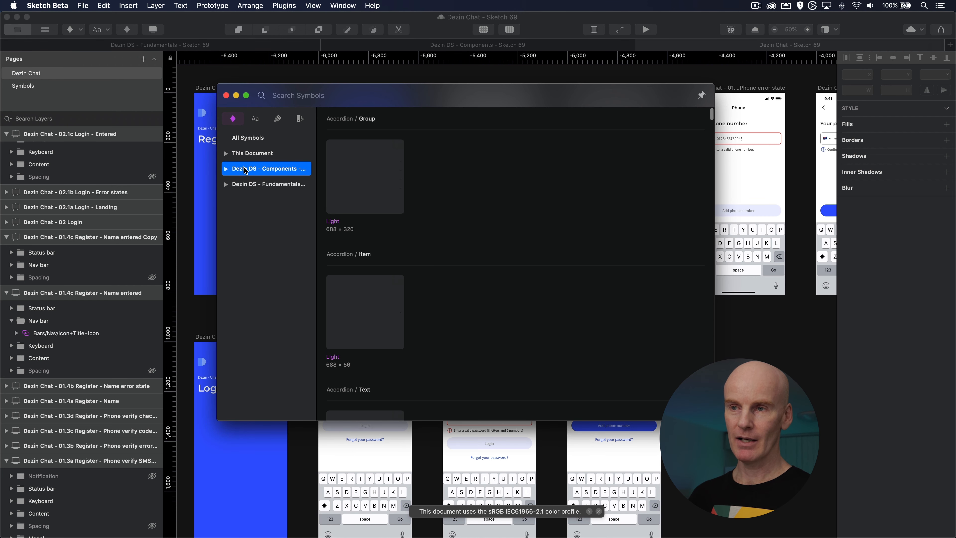
{"action": "left_click", "coordinate": [247, 186]}
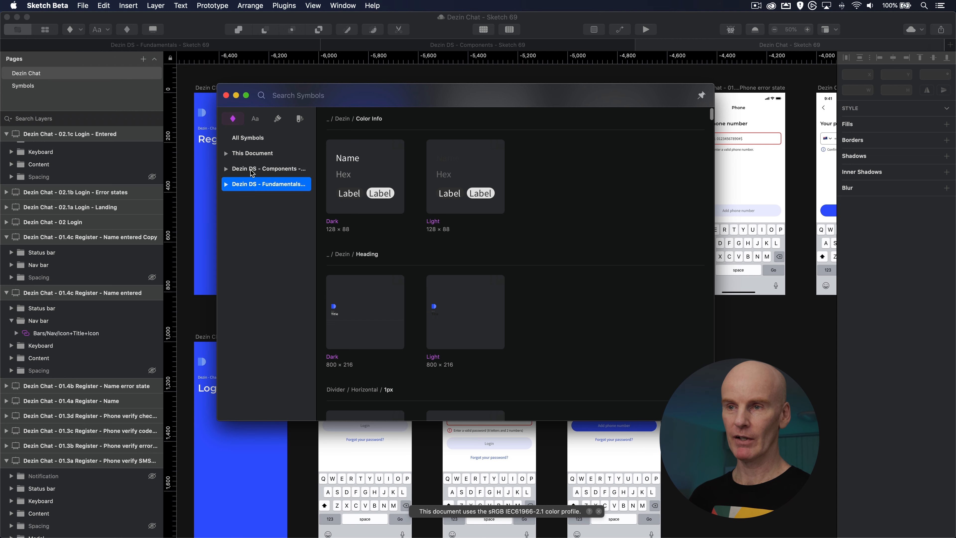
- Browse the text styles, layer styles and color variables of the Dezin DS - Fundamentals library in the components window
{"action": "left_click", "coordinate": [261, 120]}
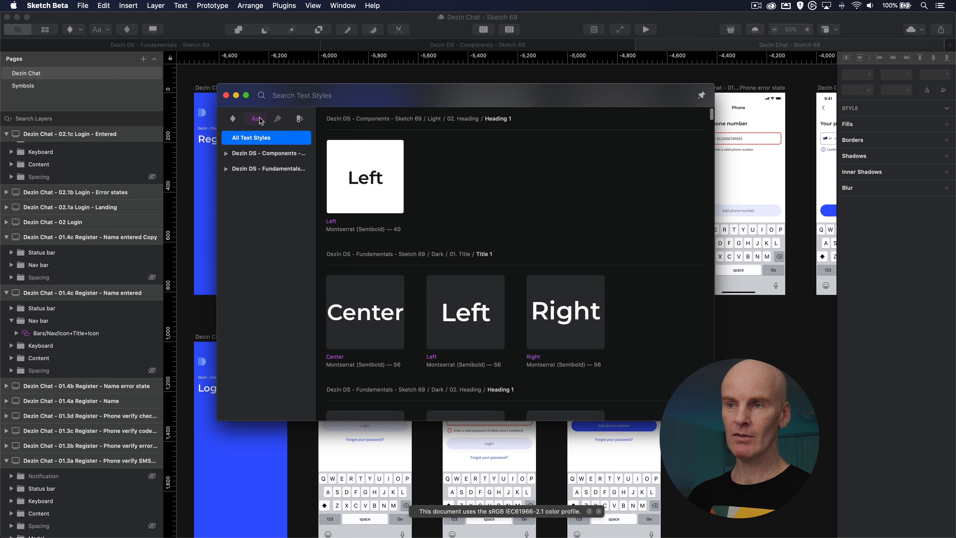
{"action": "left_click", "coordinate": [258, 171]}
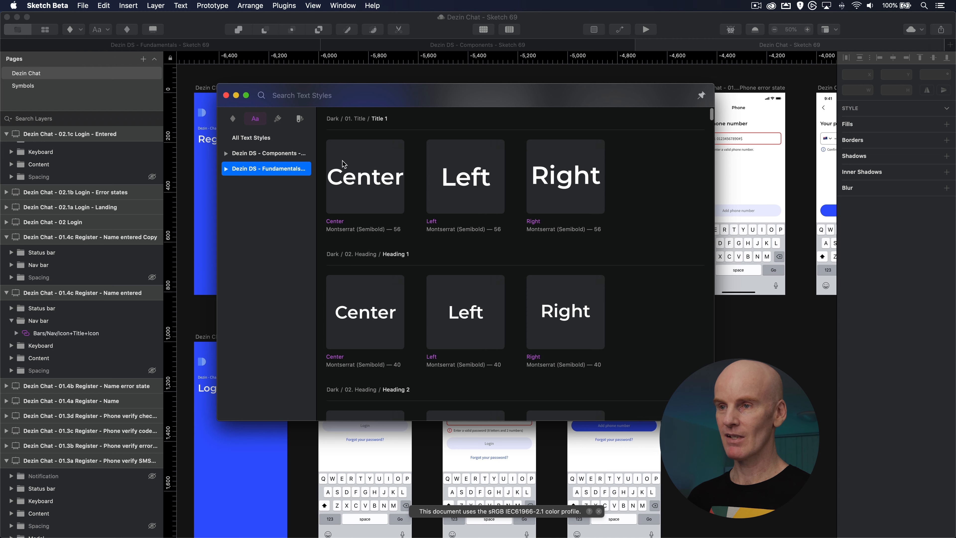
{"action": "left_click", "coordinate": [277, 119]}
{"action": "left_click", "coordinate": [256, 169]}
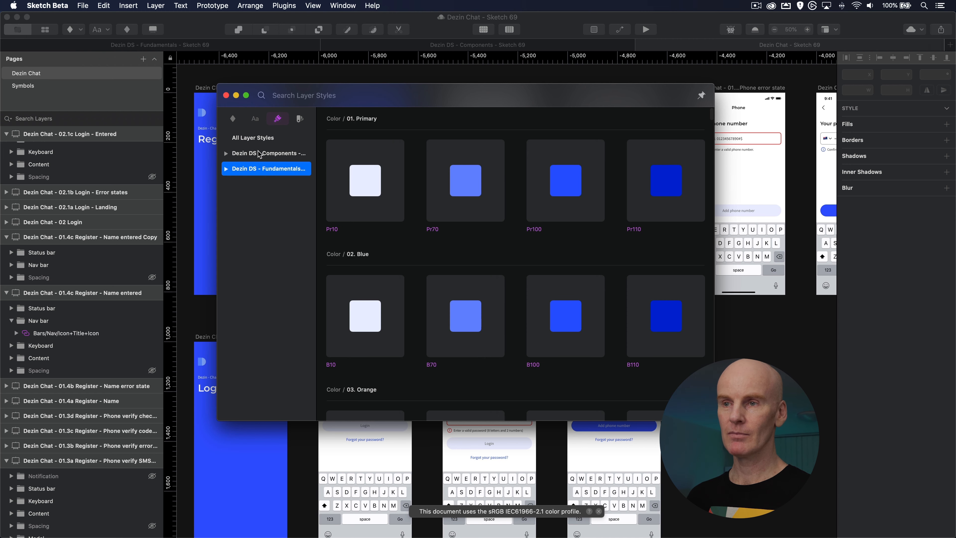
{"action": "left_click", "coordinate": [300, 120]}
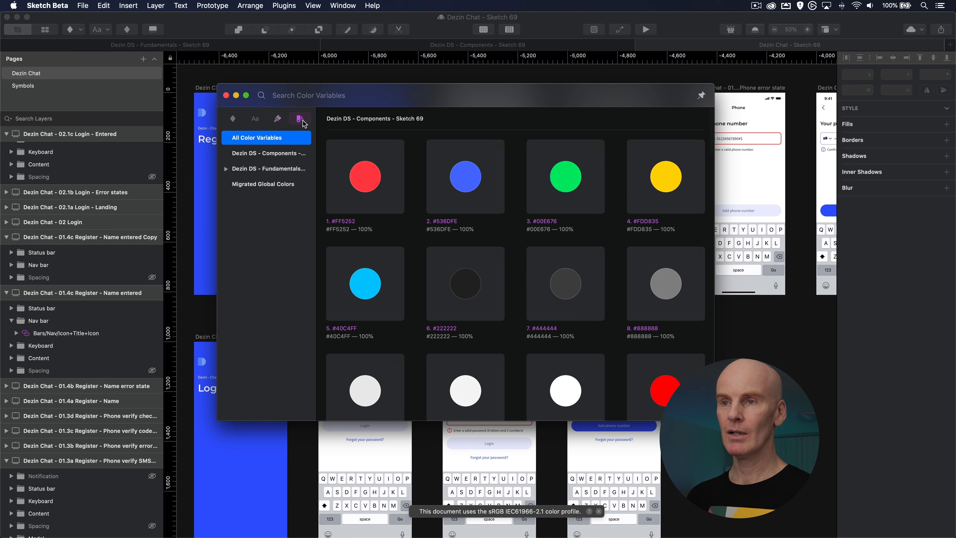
{"action": "left_click", "coordinate": [266, 170]}
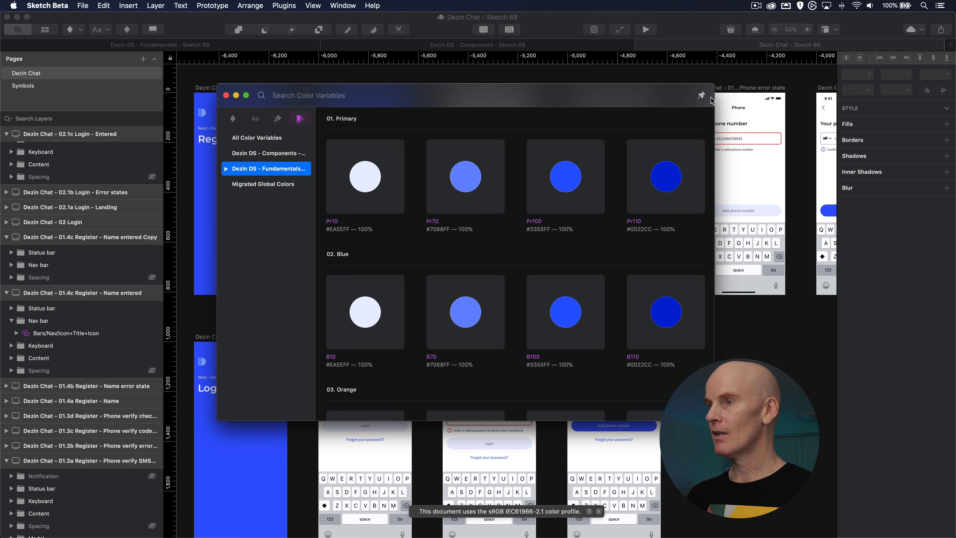
- Pin the components window, make it narrow and full height, and resize the Dezin Chat document window to sit beside it
{"action": "left_click", "coordinate": [702, 97]}
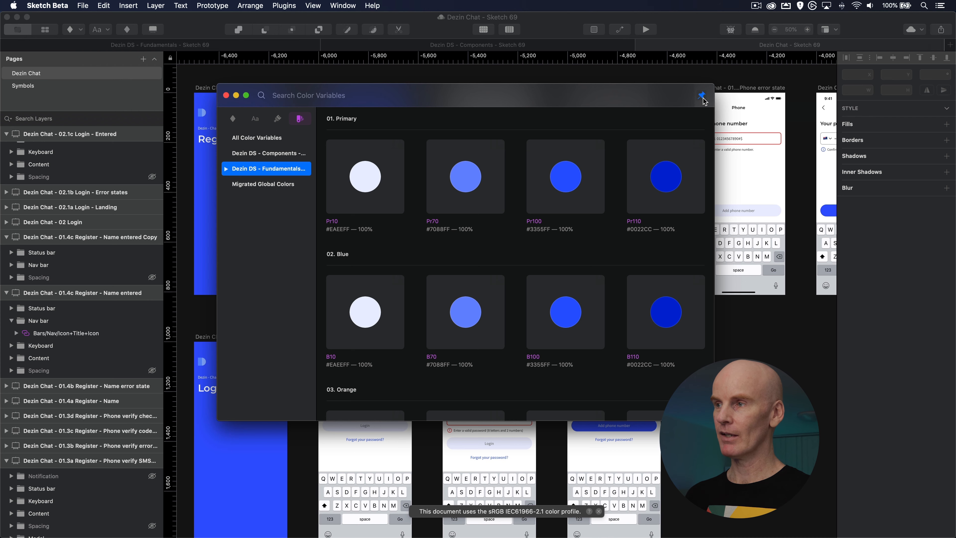
{"action": "left_click_drag", "start_coordinate": [590, 97], "coordinate": [372, 6]}
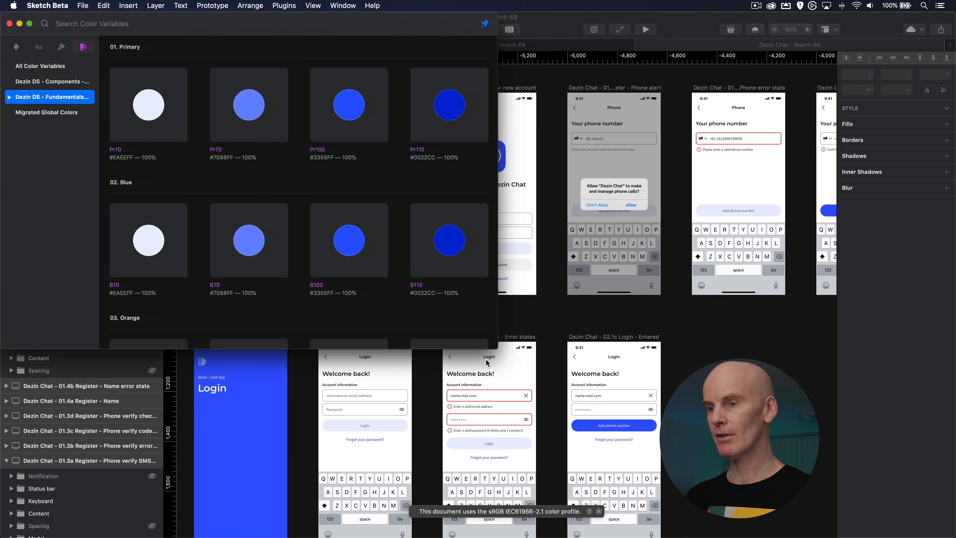
{"action": "left_click_drag", "start_coordinate": [498, 346], "coordinate": [398, 536]}
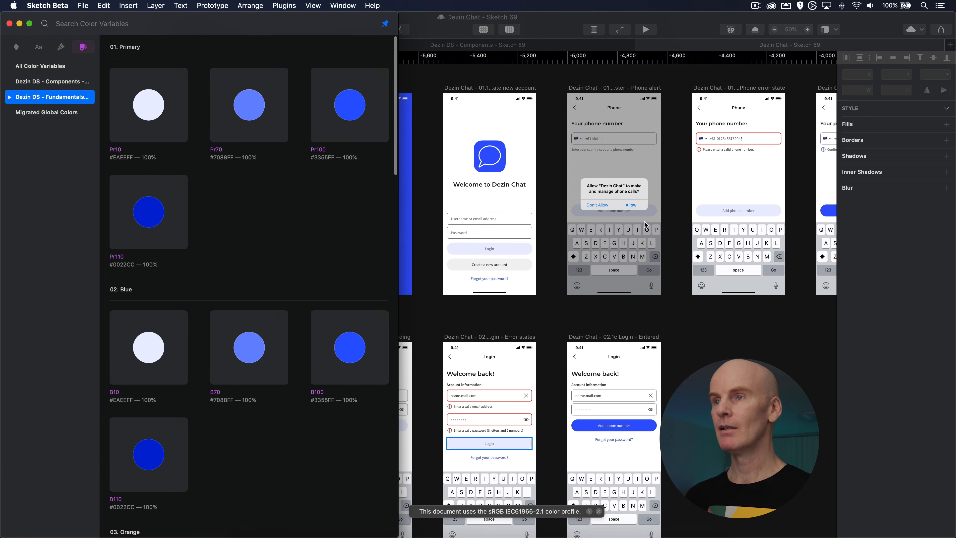
{"action": "left_click", "coordinate": [454, 31]}
{"action": "mouse_move", "coordinate": [4, 101]}
{"action": "left_mouse_down"}
{"action": "mouse_move", "coordinate": [417, 96]}
{"action": "mouse_move", "coordinate": [397, 96]}
{"action": "left_mouse_up"}
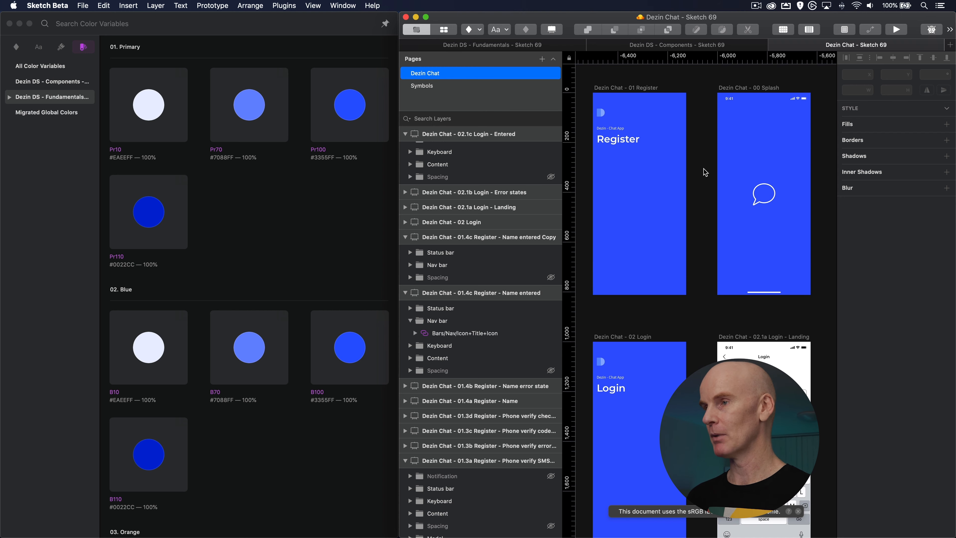
- Apply the Light / 02. Heading / Heading 1 Center text style from the components window to the "Welcome to Dezin Chat" text
{"action": "left_click_drag", "start_coordinate": [765, 225], "coordinate": [576, 220]}
{"action": "left_click_drag", "start_coordinate": [681, 217], "coordinate": [641, 207]}
{"action": "left_click", "coordinate": [667, 171]}
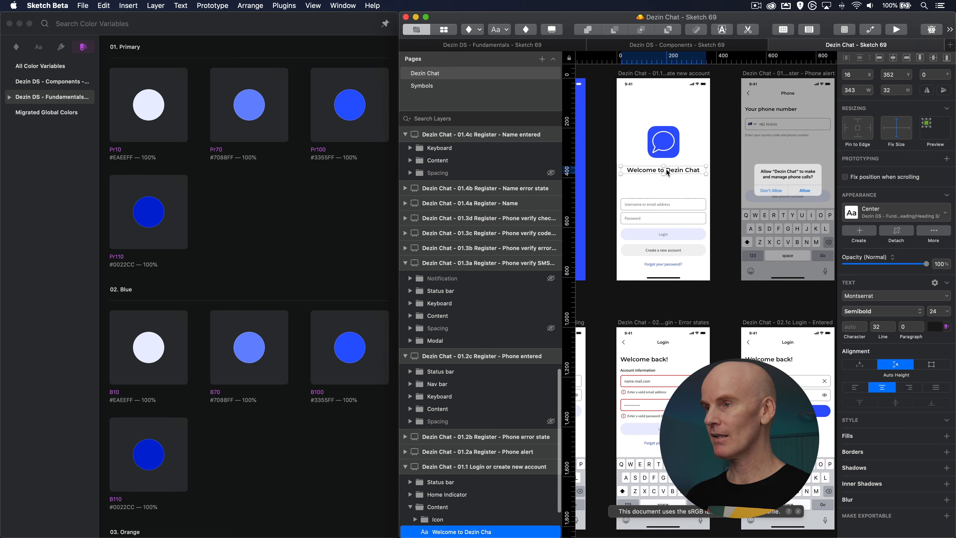
{"action": "left_click", "coordinate": [60, 47]}
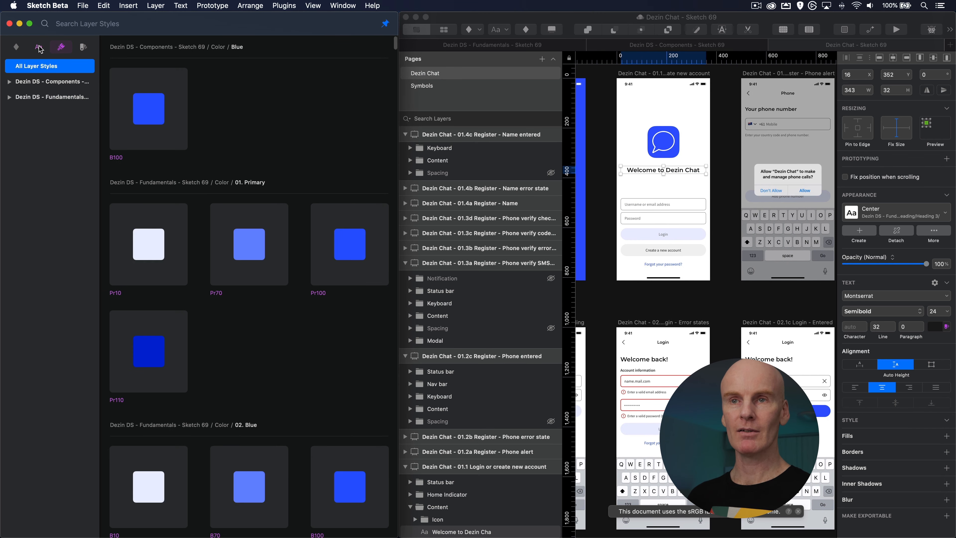
{"action": "left_click", "coordinate": [39, 47]}
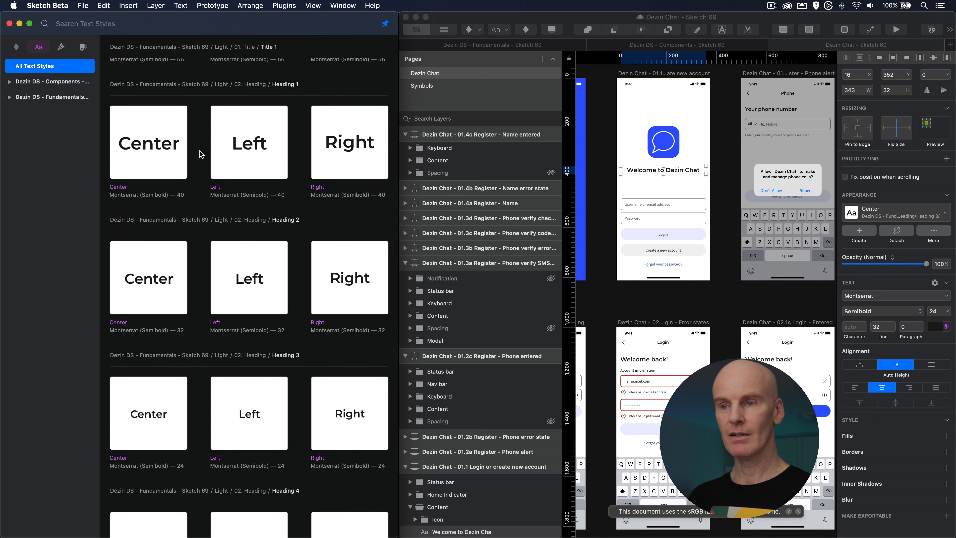
{"action": "scroll", "coordinate": [201, 154], "scroll_direction": "up", "scroll_amount": 2}
{"action": "left_click_drag", "start_coordinate": [150, 164], "coordinate": [680, 172]}
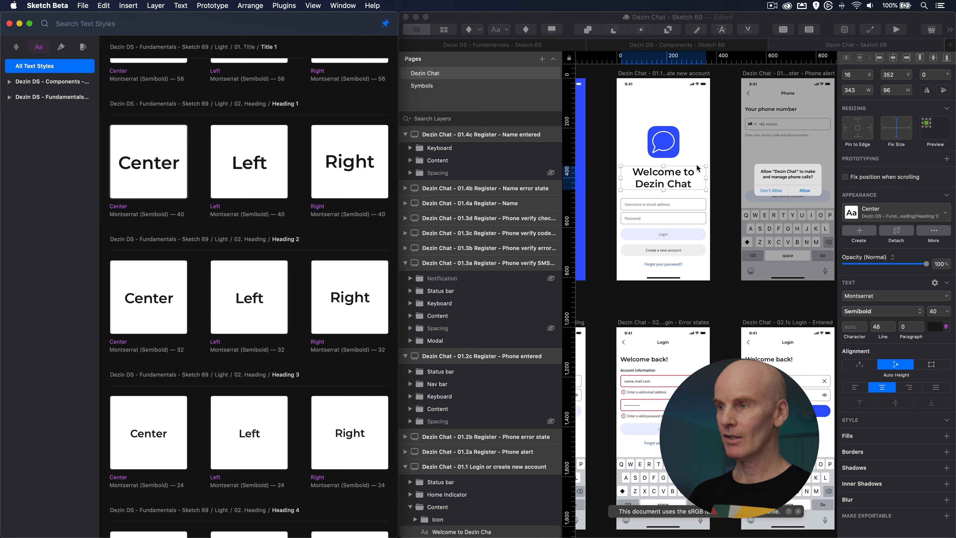
- Change the welcome text's style to Light / 02. Heading / Heading 2 / Center from Dezin DS - Fundamentals
{"action": "left_click", "coordinate": [891, 212]}
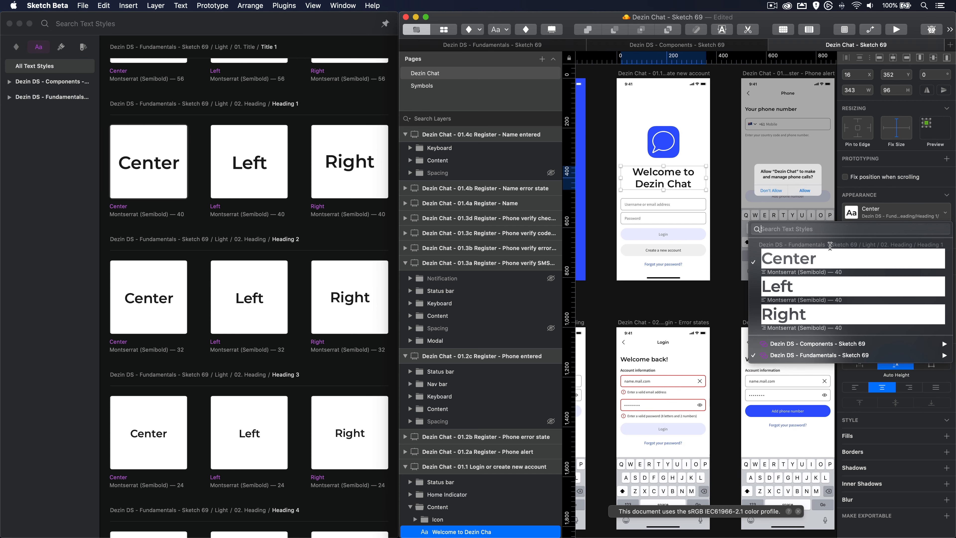
{"action": "mouse_move", "coordinate": [828, 355]}
{"action": "mouse_move", "coordinate": [737, 387]}
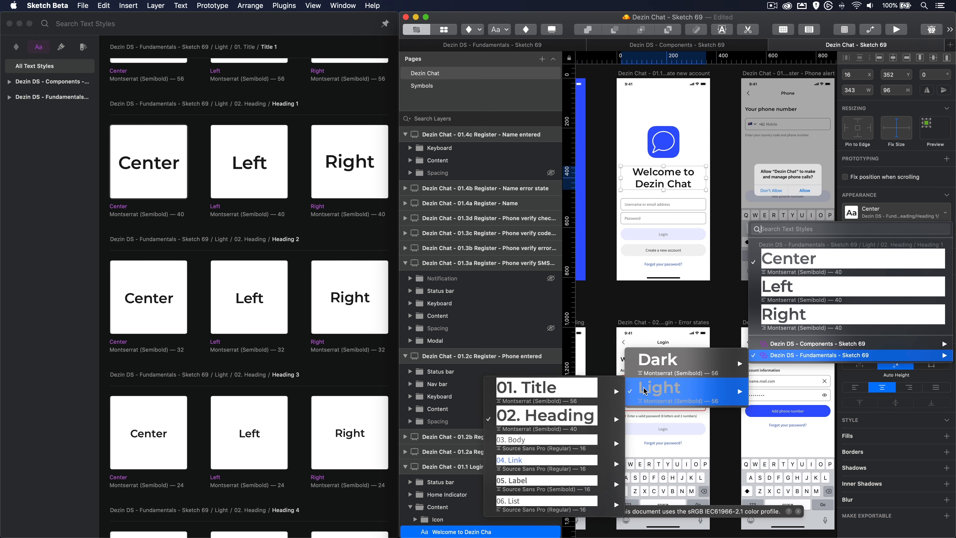
{"action": "mouse_move", "coordinate": [523, 418]}
{"action": "mouse_move", "coordinate": [428, 448]}
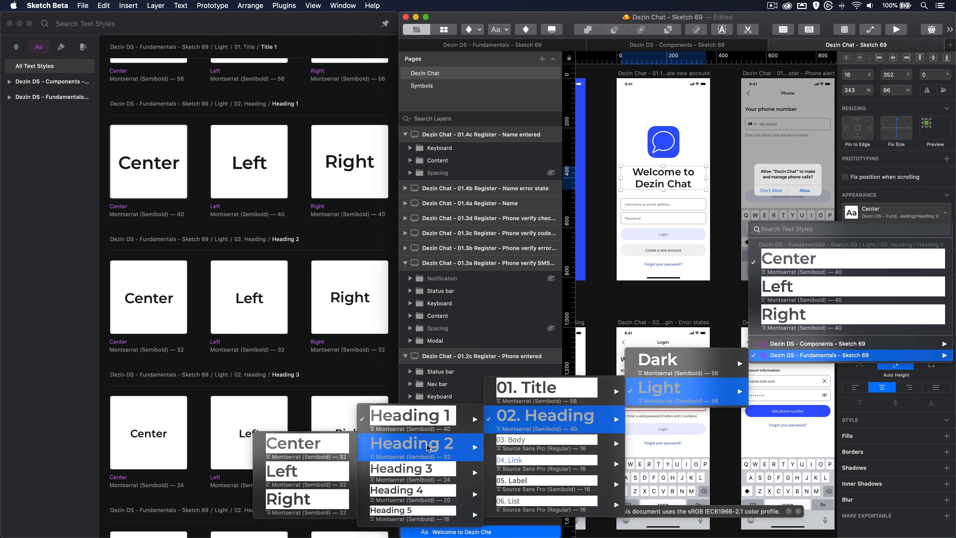
{"action": "left_click", "coordinate": [354, 448]}
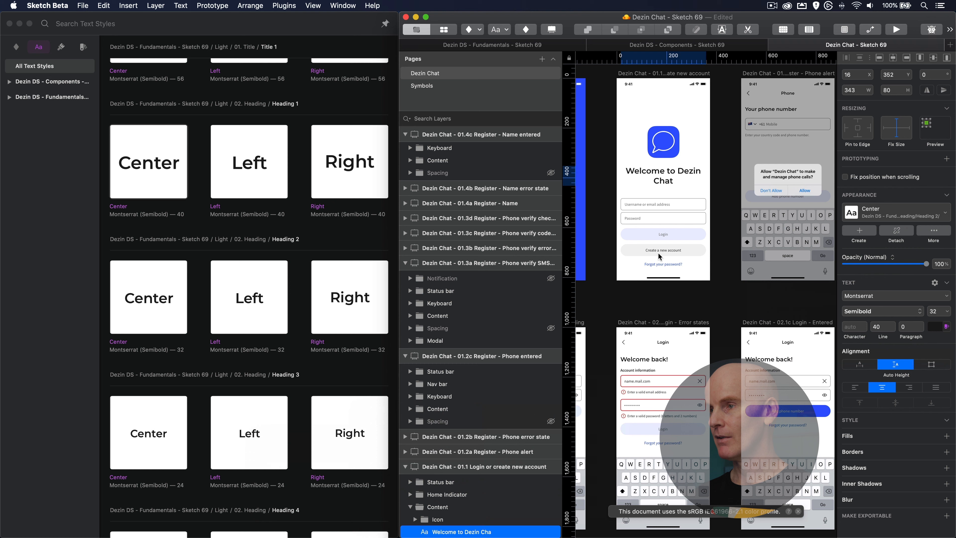
- Try the Light Heading 2 Left style from the components window on the welcome text, and reapply Heading 2 Center
{"action": "left_click", "coordinate": [241, 293]}
{"action": "left_click", "coordinate": [247, 299]}
{"action": "left_click_drag", "start_coordinate": [247, 300], "coordinate": [669, 179]}
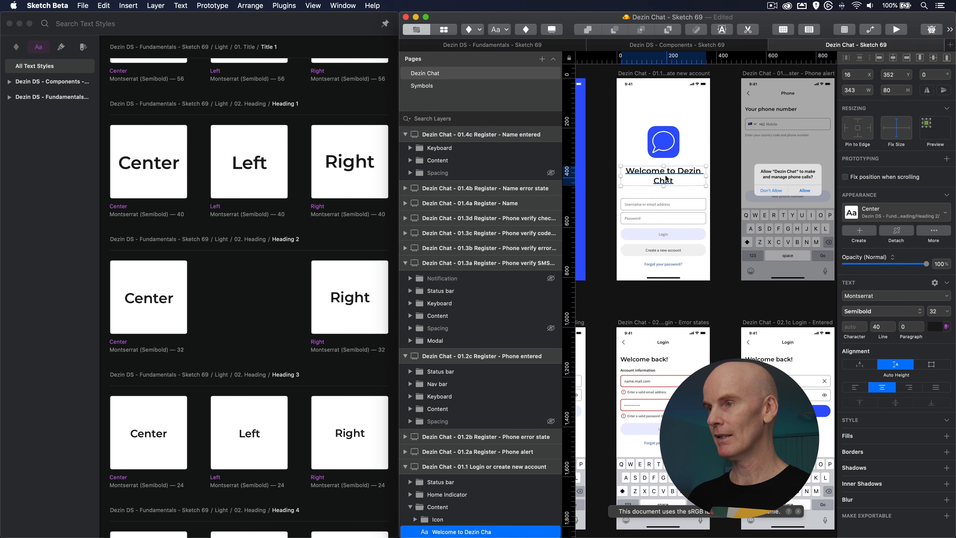
{"action": "left_click", "coordinate": [148, 297]}
{"action": "left_click_drag", "start_coordinate": [149, 298], "coordinate": [612, 181]}
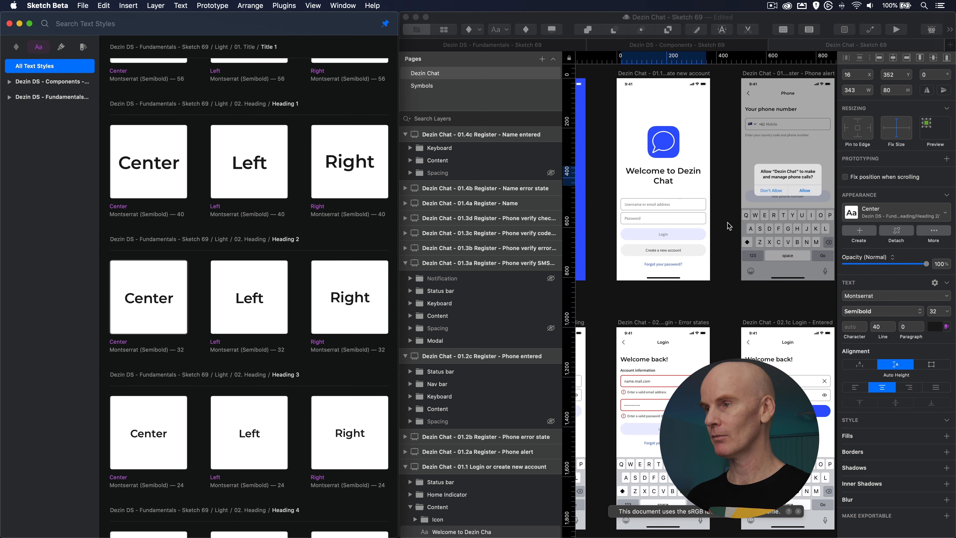
{"action": "left_click", "coordinate": [724, 198]}
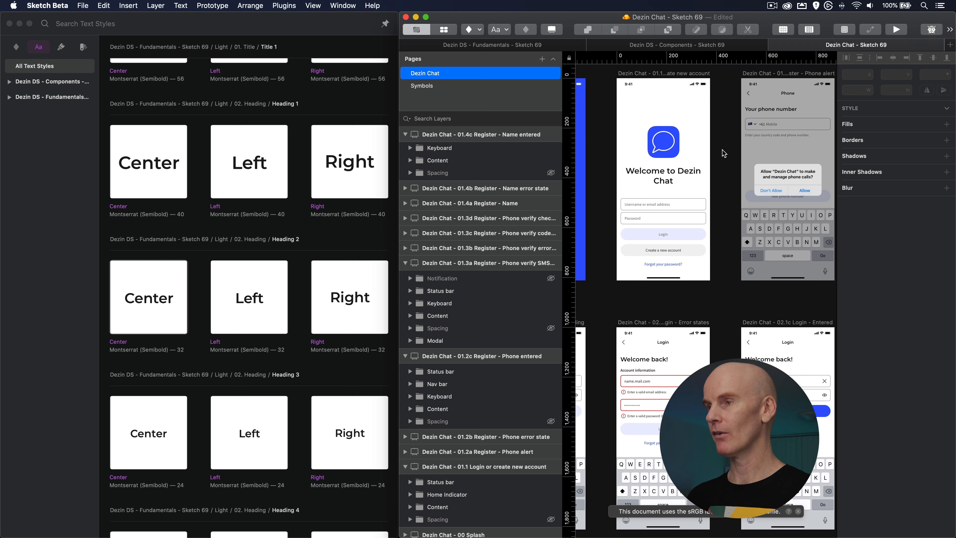
- Search the symbols for "128" and override the welcome screen app icon's chat symbol with Icon/Light/People/128
{"action": "left_click", "coordinate": [663, 145]}
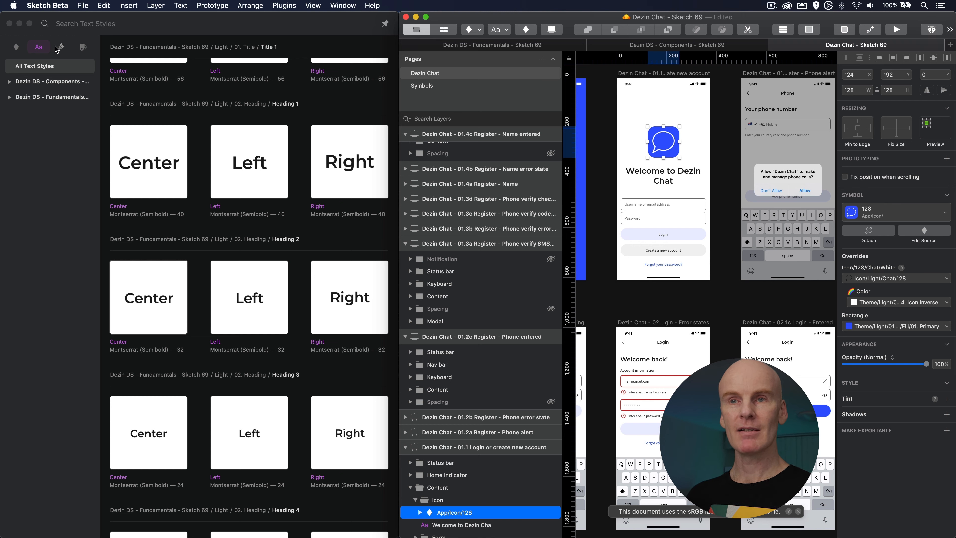
{"action": "left_click", "coordinate": [17, 47]}
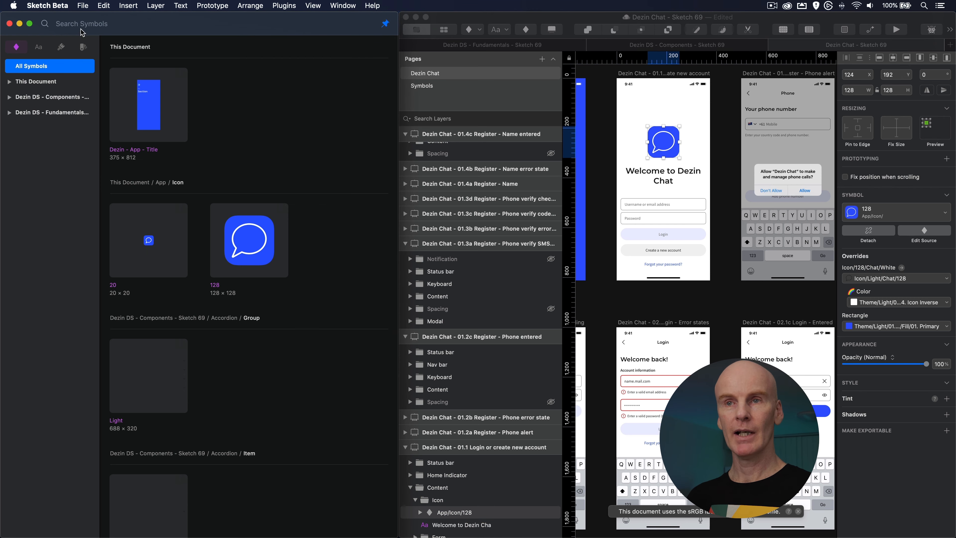
{"action": "left_click", "coordinate": [59, 24]}
{"action": "type", "text": "128"}
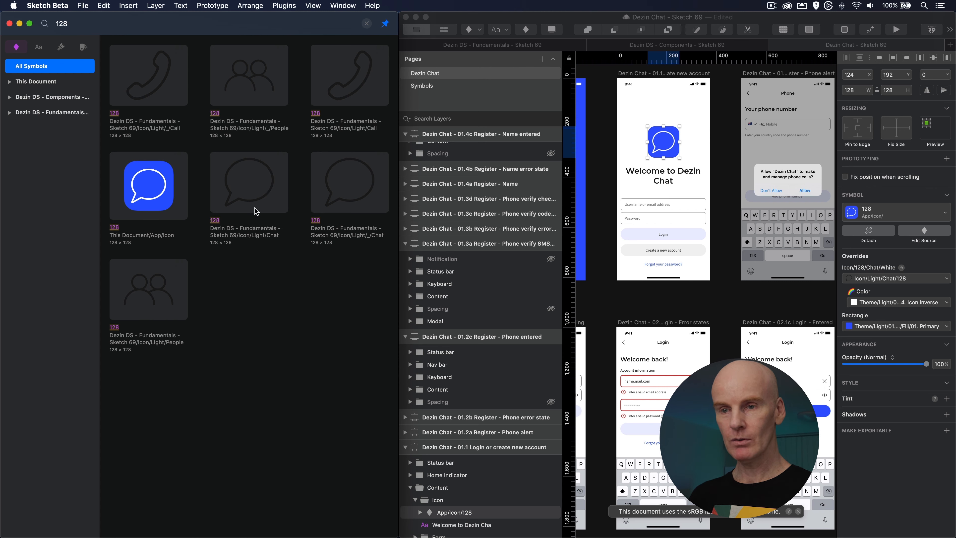
{"action": "left_click_drag", "start_coordinate": [134, 299], "coordinate": [920, 282]}
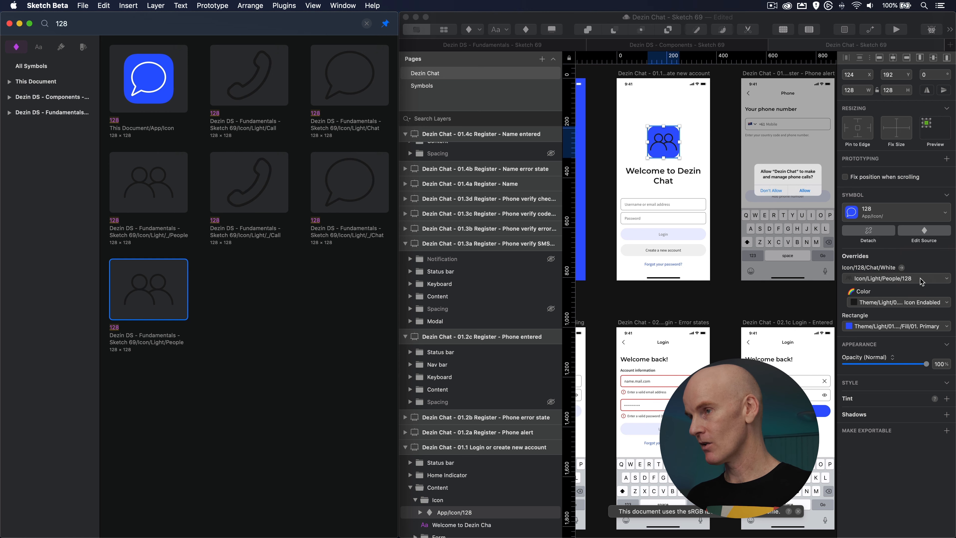
- Override the people icon's color with Theme / Light / 04. Icon / Fill / 04. Icon Inverse from Dezin DS - Fundamentals
{"action": "left_click", "coordinate": [887, 255]}
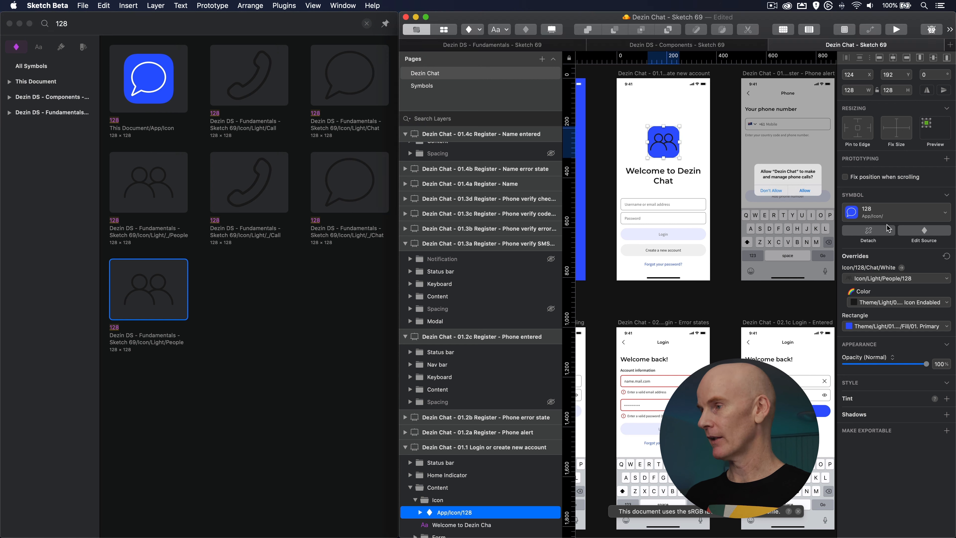
{"action": "left_click", "coordinate": [898, 302]}
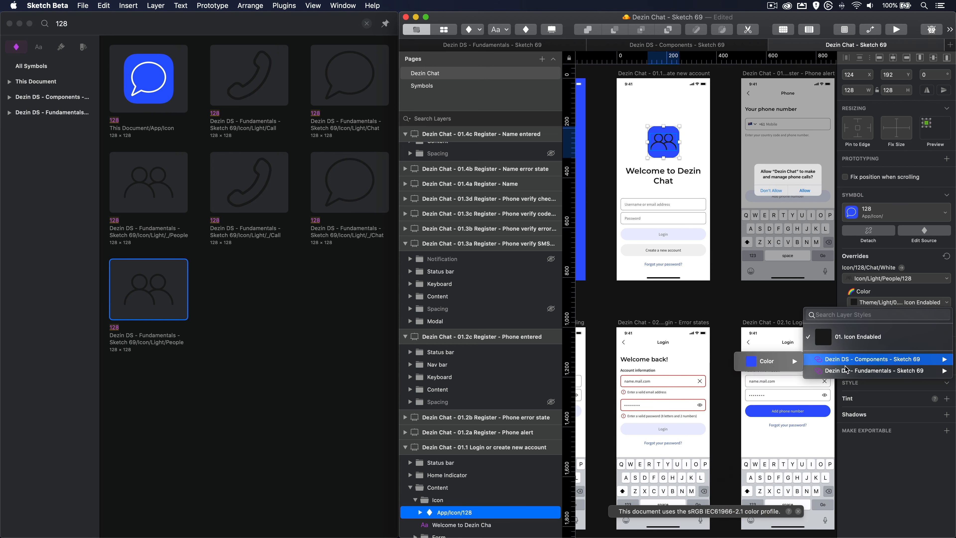
{"action": "mouse_move", "coordinate": [846, 370]}
{"action": "mouse_move", "coordinate": [760, 434]}
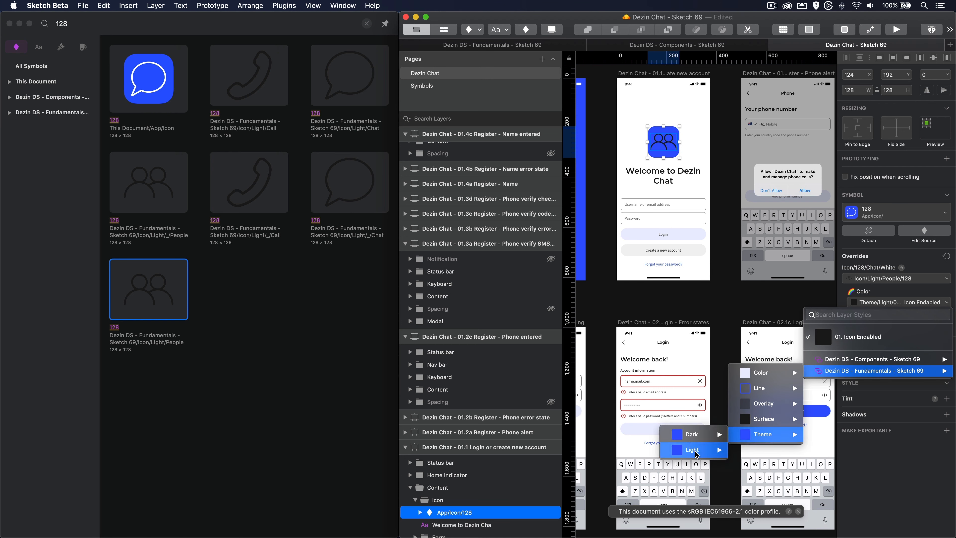
{"action": "mouse_move", "coordinate": [696, 452]}
{"action": "mouse_move", "coordinate": [600, 402]}
{"action": "mouse_move", "coordinate": [503, 399]}
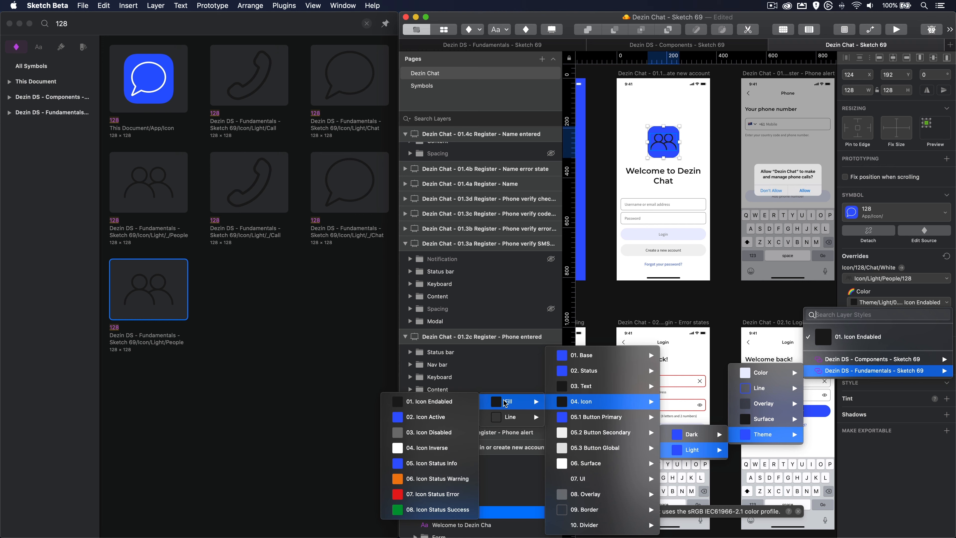
{"action": "left_click", "coordinate": [428, 448]}
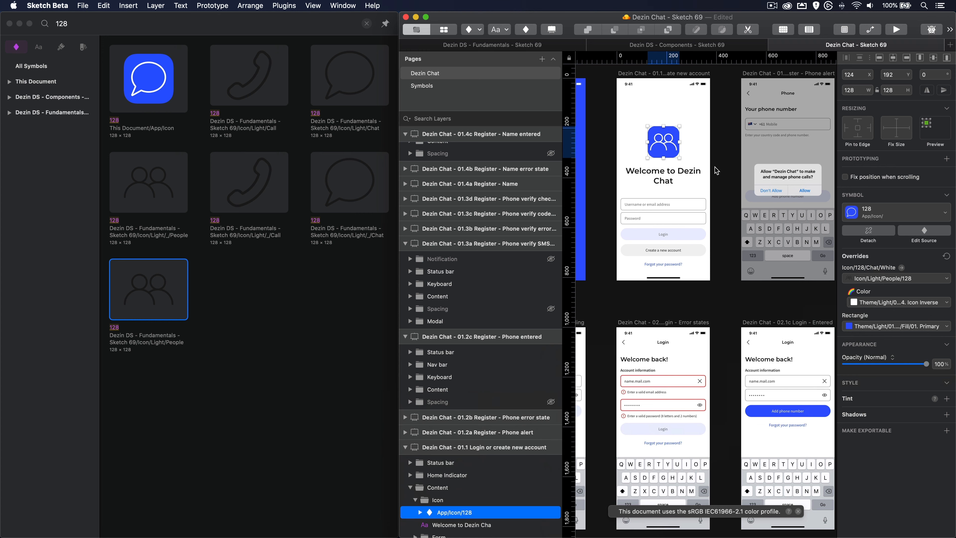
{"action": "left_click", "coordinate": [871, 302]}
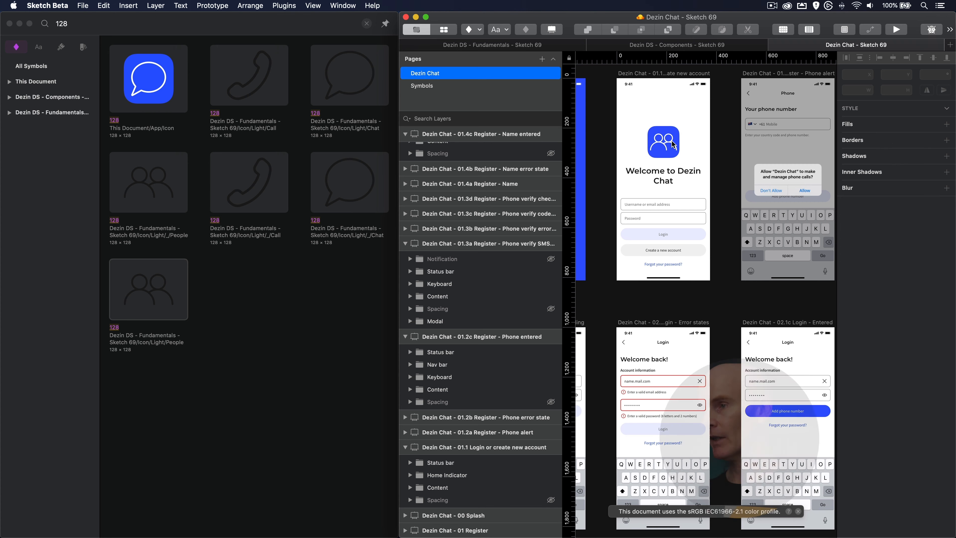
{"action": "left_click", "coordinate": [675, 144], "text": "super"}
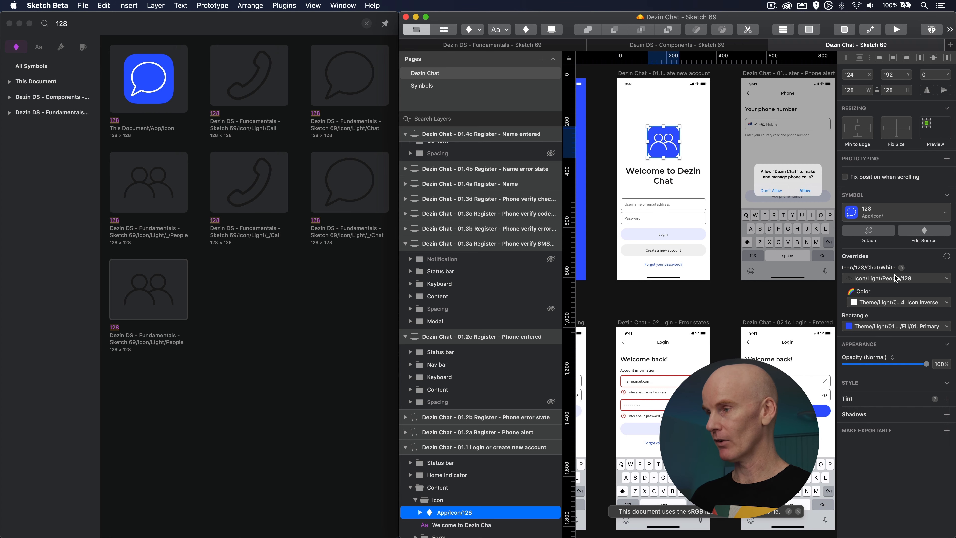
{"action": "left_click", "coordinate": [604, 182]}
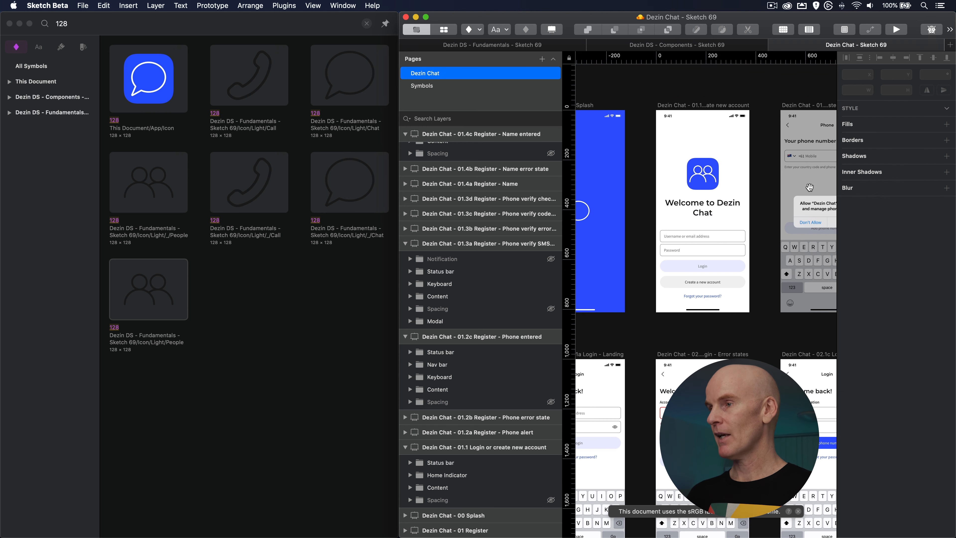
- Zoom to the "Dezin Chat - 01.4c Register - Name entered Copy" artboard
{"action": "scroll", "coordinate": [809, 187], "scroll_direction": "right", "scroll_amount": 20}
{"action": "scroll", "coordinate": [729, 192], "scroll_direction": "right", "scroll_amount": 12}
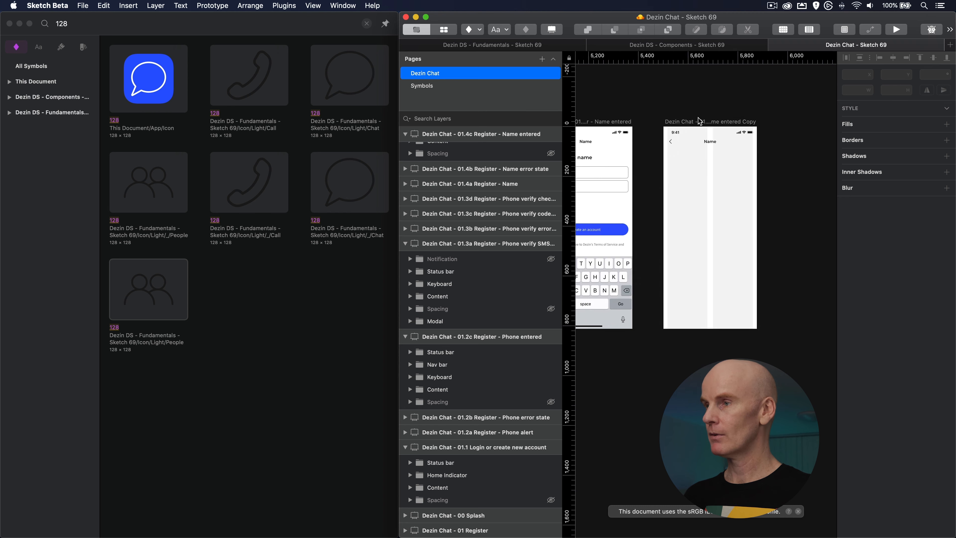
{"action": "left_click", "coordinate": [698, 121]}
{"action": "key", "text": "super+2"}
{"action": "scroll", "coordinate": [717, 144], "scroll_direction": "down", "scroll_amount": 1}
{"action": "left_click_drag", "start_coordinate": [717, 144], "coordinate": [717, 147]}
{"action": "left_click", "coordinate": [592, 140]}
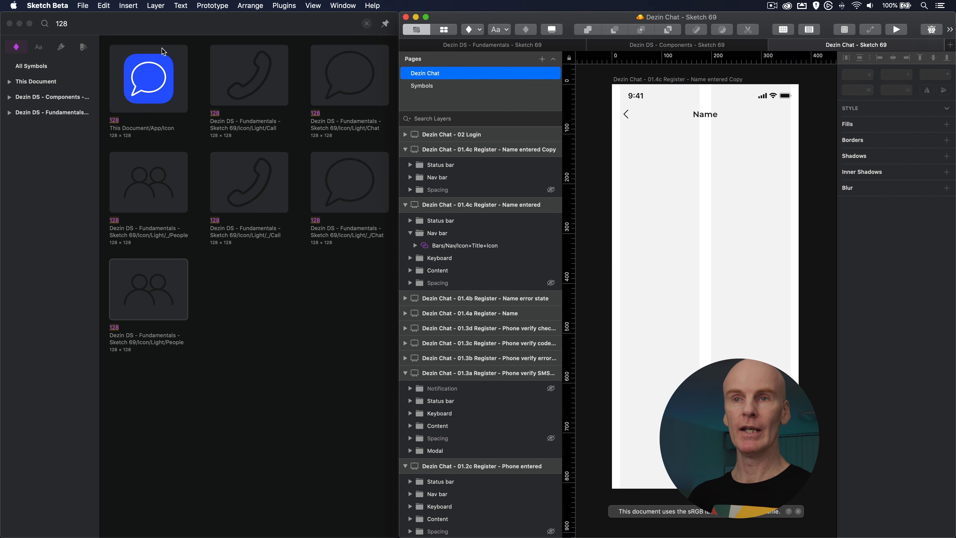
- Search the text styles for "heading 2" and place a Light Heading 1 Left text on the artboard
{"action": "left_click", "coordinate": [75, 27]}
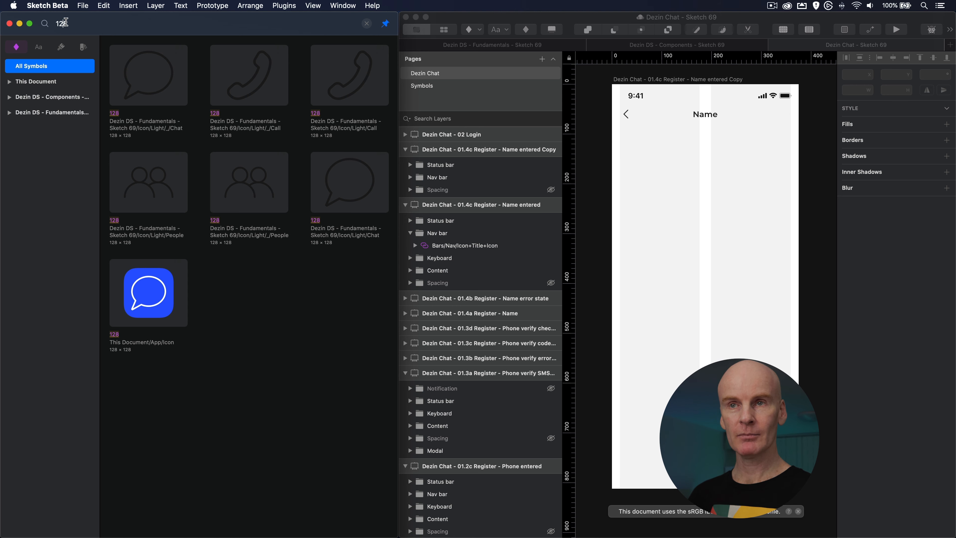
{"action": "key", "text": "BackSpace"}
{"action": "key", "text": "BackSpace"}
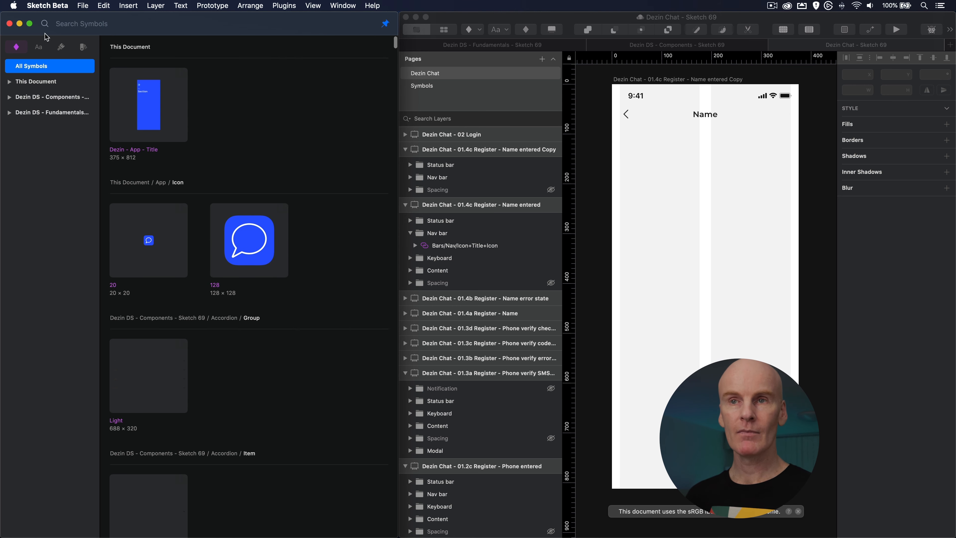
{"action": "left_click", "coordinate": [37, 47]}
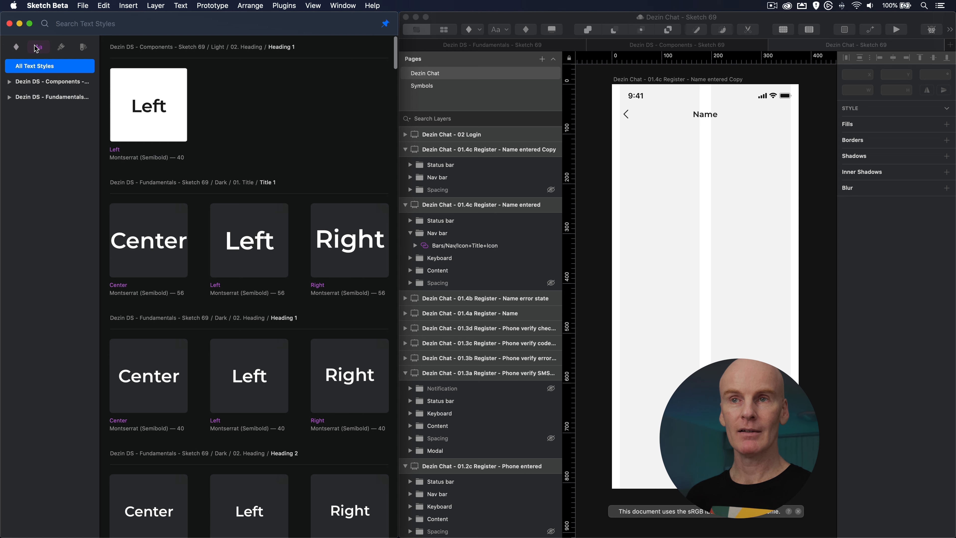
{"action": "type", "text": "heading 2"}
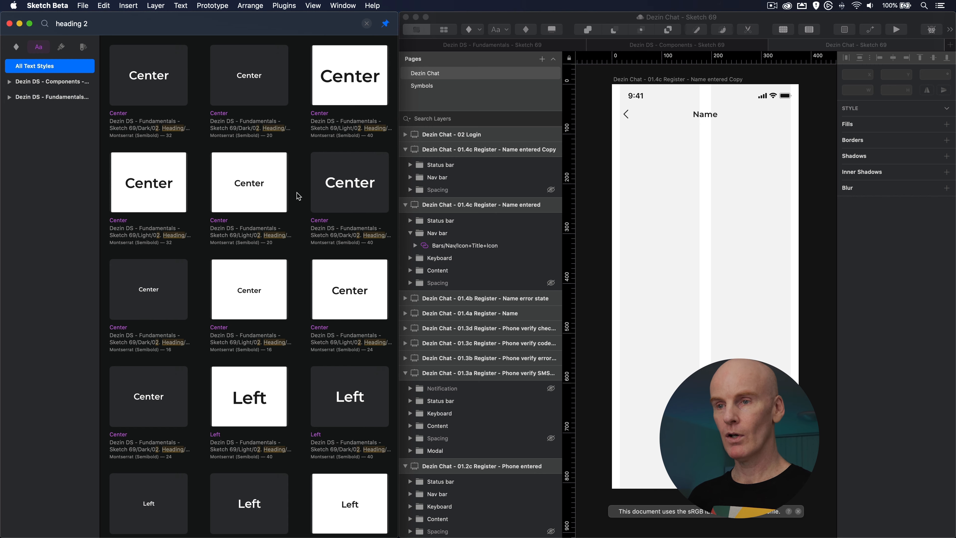
{"action": "left_click_drag", "start_coordinate": [248, 402], "coordinate": [704, 177]}
- Use the Light Heading 4 Left style (size 20) for the text instead, placing it just below the nav bar
{"action": "scroll", "coordinate": [260, 283], "scroll_direction": "down", "scroll_amount": 3}
{"action": "scroll", "coordinate": [255, 389], "scroll_direction": "down", "scroll_amount": 5}
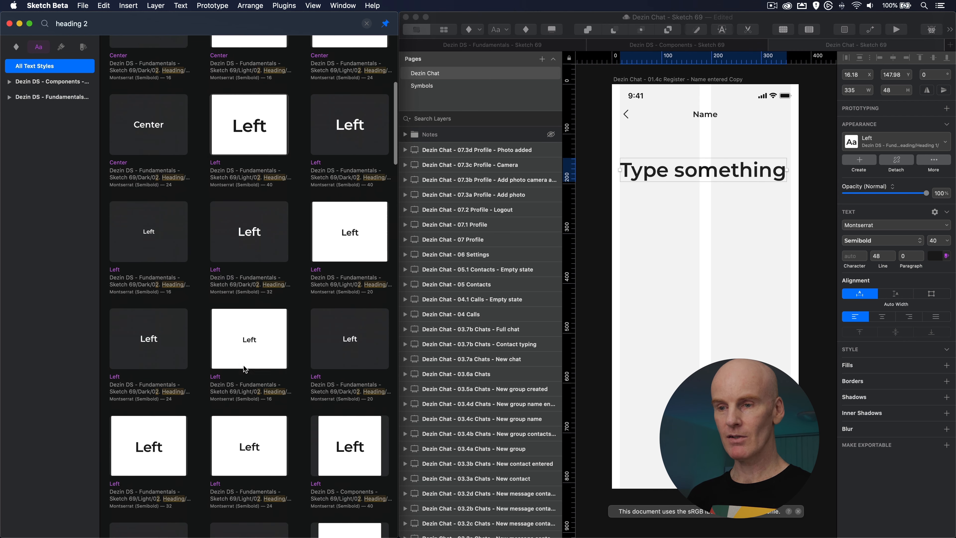
{"action": "mouse_move", "coordinate": [342, 233]}
{"action": "left_mouse_down"}
{"action": "mouse_move", "coordinate": [707, 210]}
{"action": "mouse_move", "coordinate": [642, 142]}
{"action": "left_mouse_up"}
{"action": "left_click", "coordinate": [666, 179]}
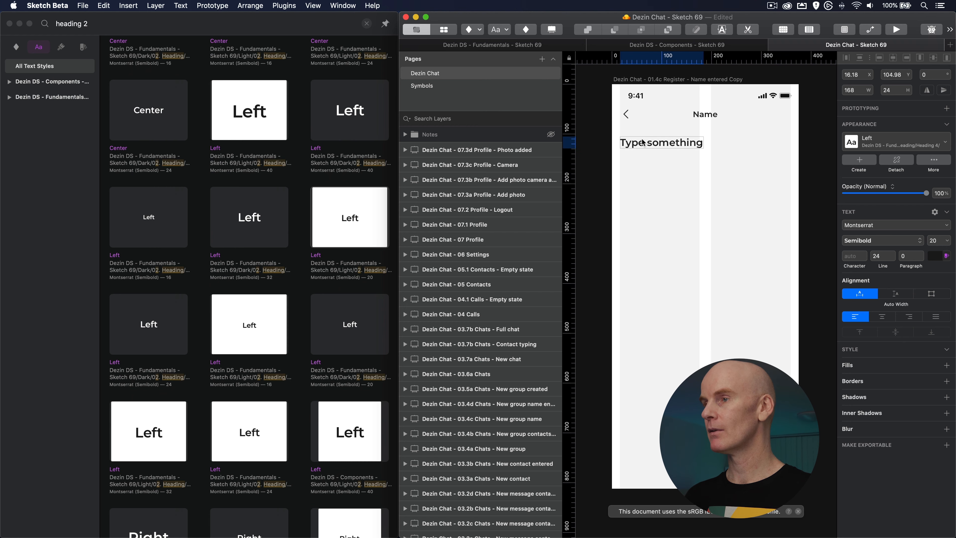
- Set the vertical spacing between the nav bar and the heading text so the text sits at Y 120
{"action": "left_click", "coordinate": [705, 114], "text": "shift"}
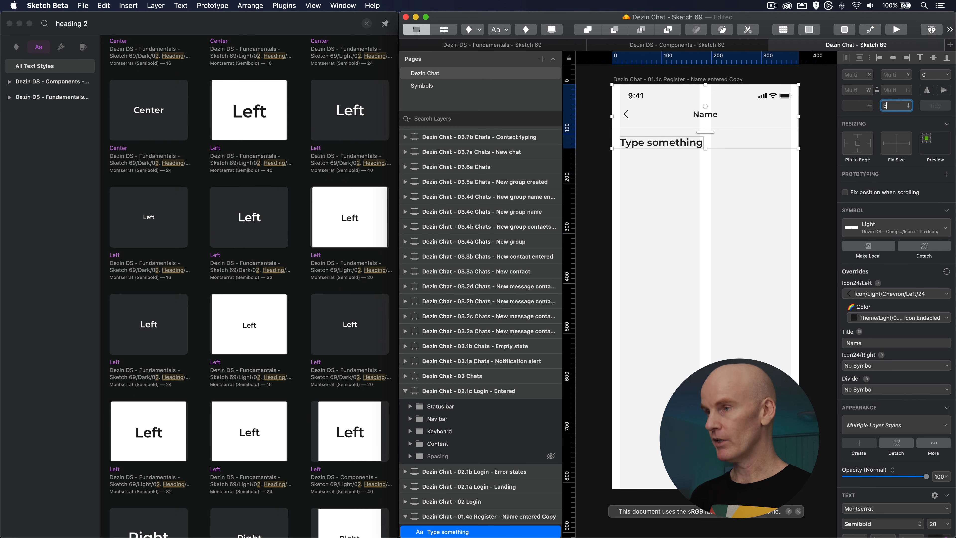
{"action": "key", "text": "Return"}
{"action": "left_click", "coordinate": [706, 187]}
{"action": "left_click", "coordinate": [666, 150]}
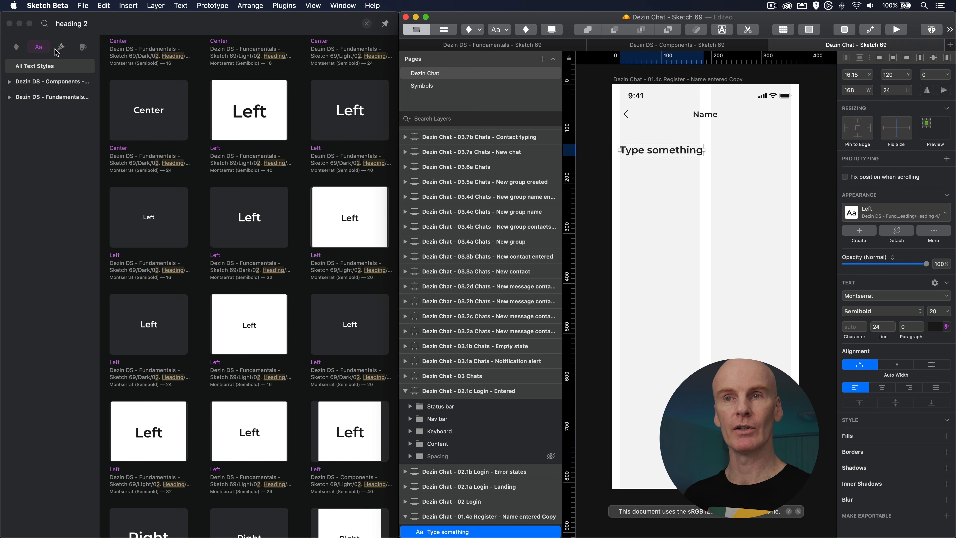
- Search the symbols for "form text", place the Text icon 01. Enabled field 343 wide at Y 192, and duplicate it
{"action": "left_click", "coordinate": [21, 47]}
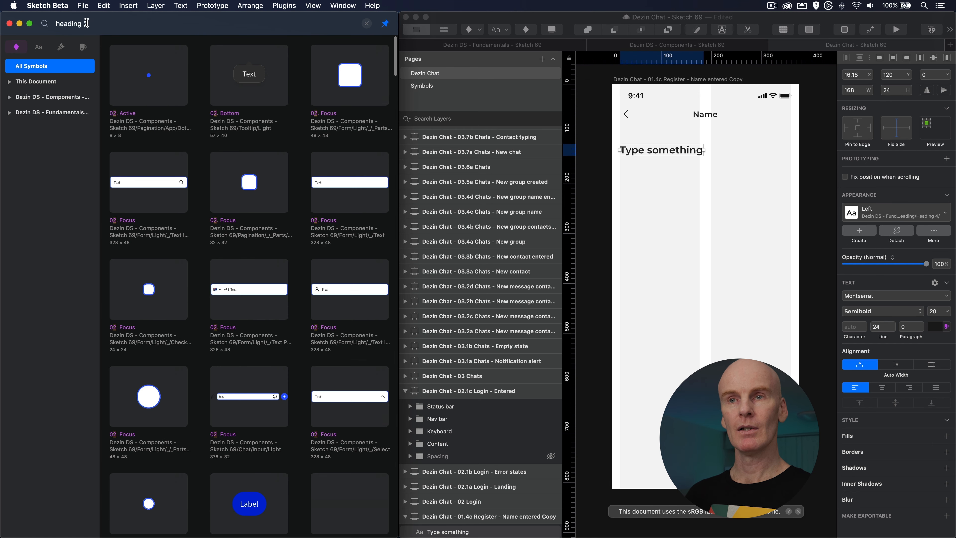
{"action": "triple_click", "coordinate": [84, 23]}
{"action": "key", "text": "BackSpace"}
{"action": "type", "text": "form text"}
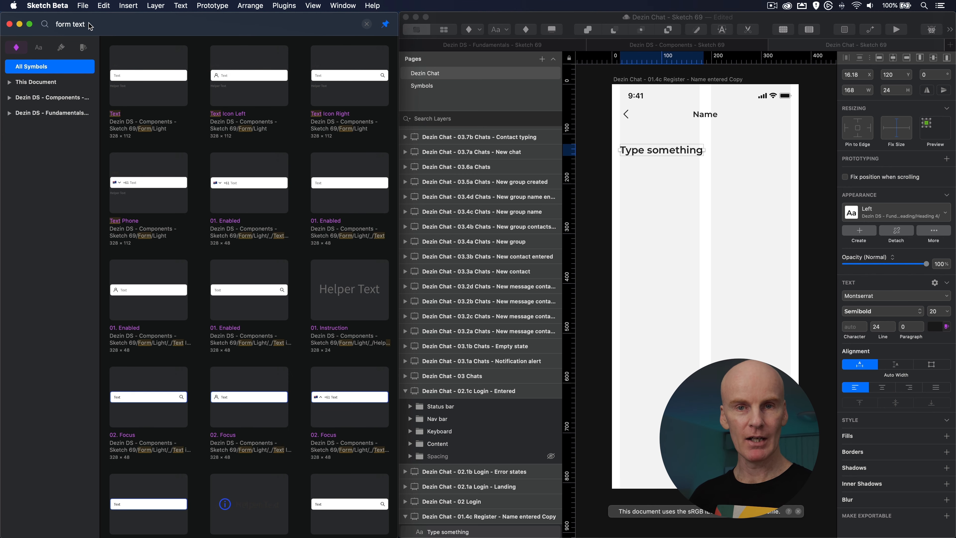
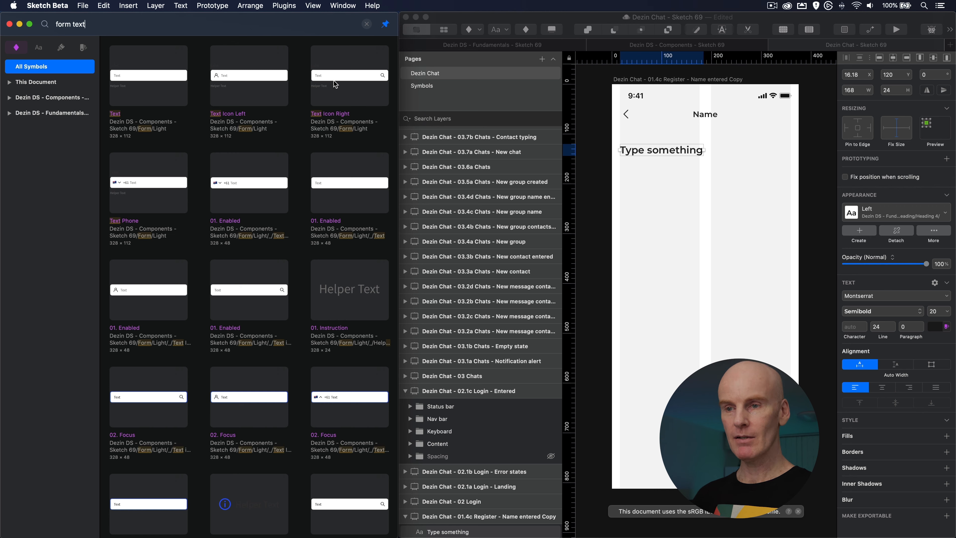
{"action": "left_click_drag", "start_coordinate": [233, 306], "coordinate": [791, 190]}
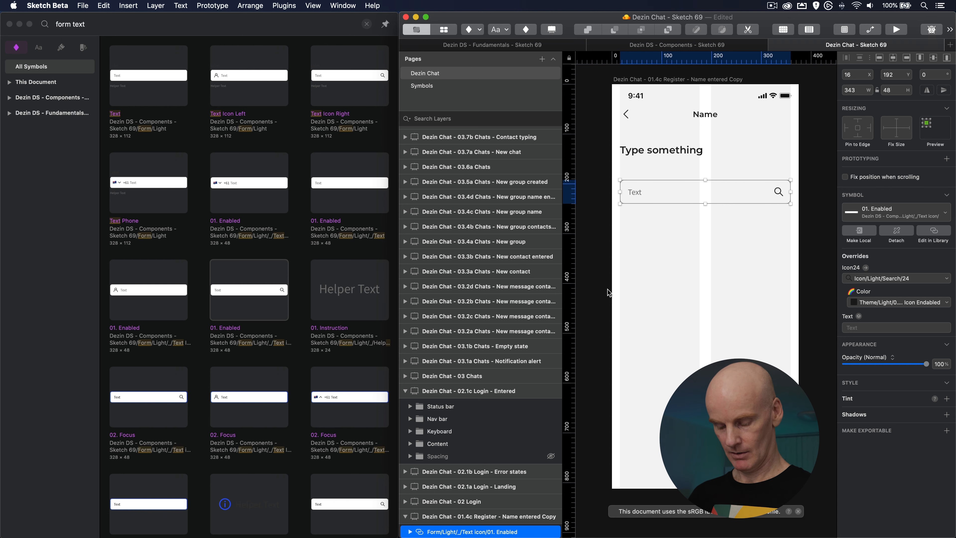
{"action": "key", "text": "super+d"}
{"action": "key", "text": "c"}
- Search the symbols for "helper text" and place the 01. Instruction helper text below the field, aligned to its left edge
{"action": "left_click", "coordinate": [83, 24]}
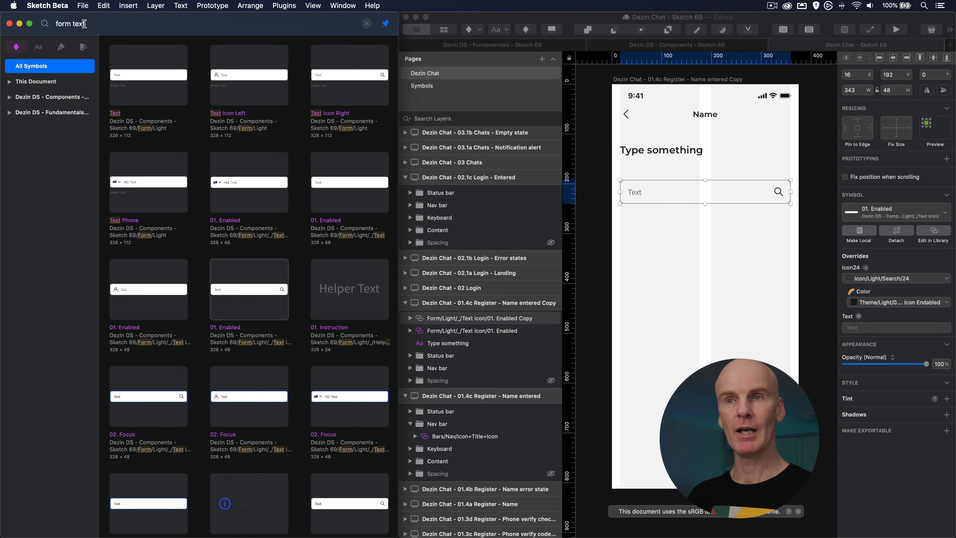
{"action": "triple_click", "coordinate": [83, 23]}
{"action": "type", "text": "helper"}
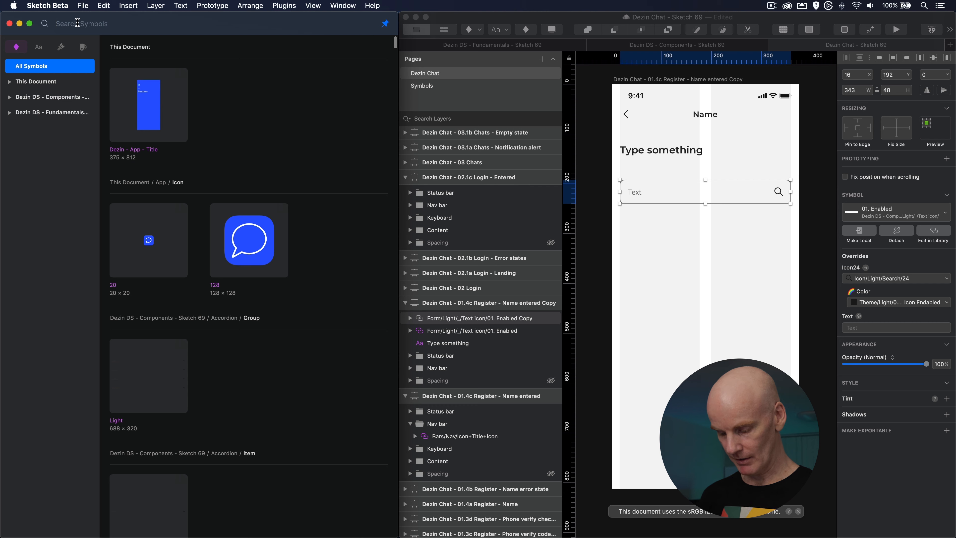
{"action": "type", "text": " text"}
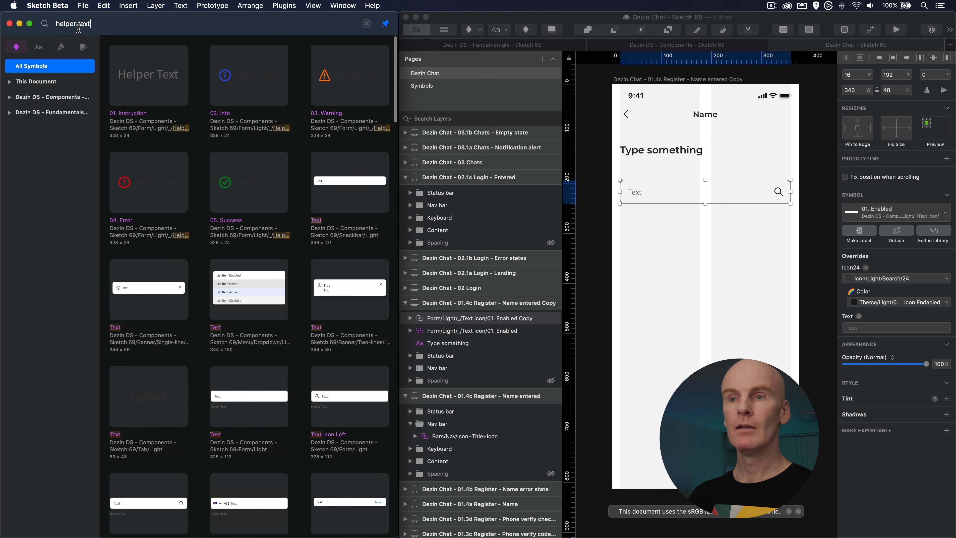
{"action": "mouse_move", "coordinate": [138, 79]}
{"action": "left_mouse_down"}
{"action": "mouse_move", "coordinate": [681, 236]}
{"action": "mouse_move", "coordinate": [638, 226]}
{"action": "left_mouse_up"}
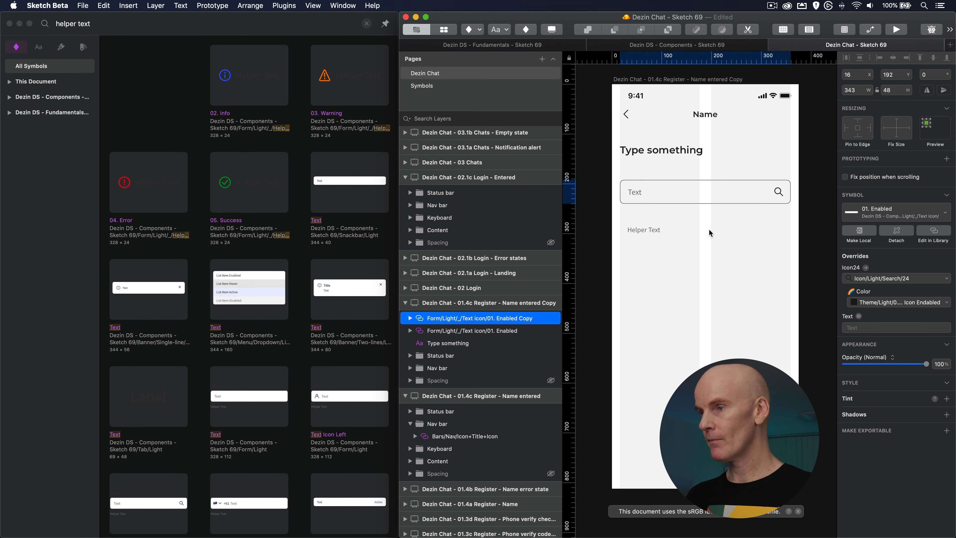
{"action": "left_click_drag", "start_coordinate": [708, 230], "coordinate": [708, 230]}
{"action": "left_click_drag", "start_coordinate": [644, 230], "coordinate": [636, 217]}
- Set the vertical spacing between the text field and the helper text to 8
{"action": "left_click", "coordinate": [650, 198], "text": "shift"}
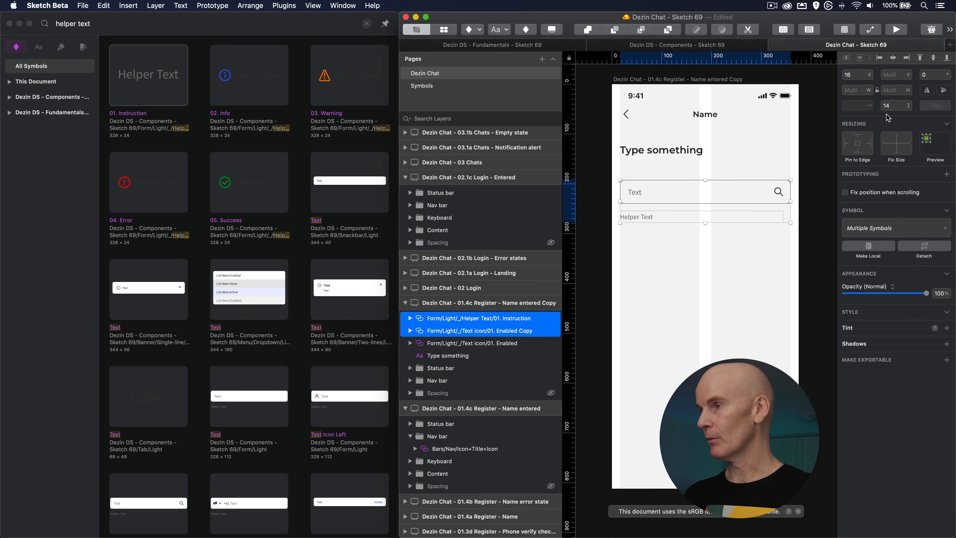
{"action": "left_click", "coordinate": [895, 105]}
{"action": "type", "text": "8"}
{"action": "key", "text": "Return"}
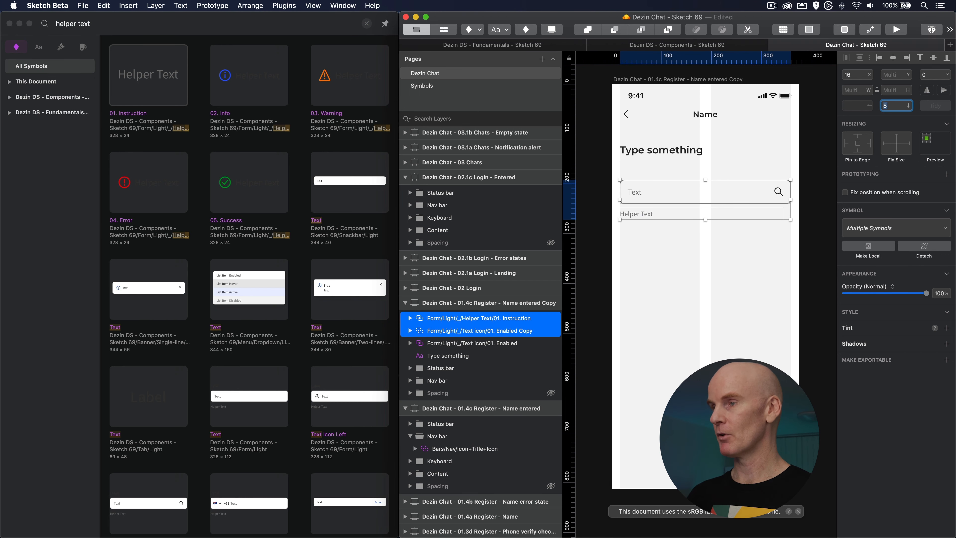
- Widen the helper text to 343 to match the text field
{"action": "left_click", "coordinate": [698, 325]}
{"action": "left_click", "coordinate": [751, 215]}
{"action": "left_click_drag", "start_coordinate": [782, 213], "coordinate": [790, 213]}
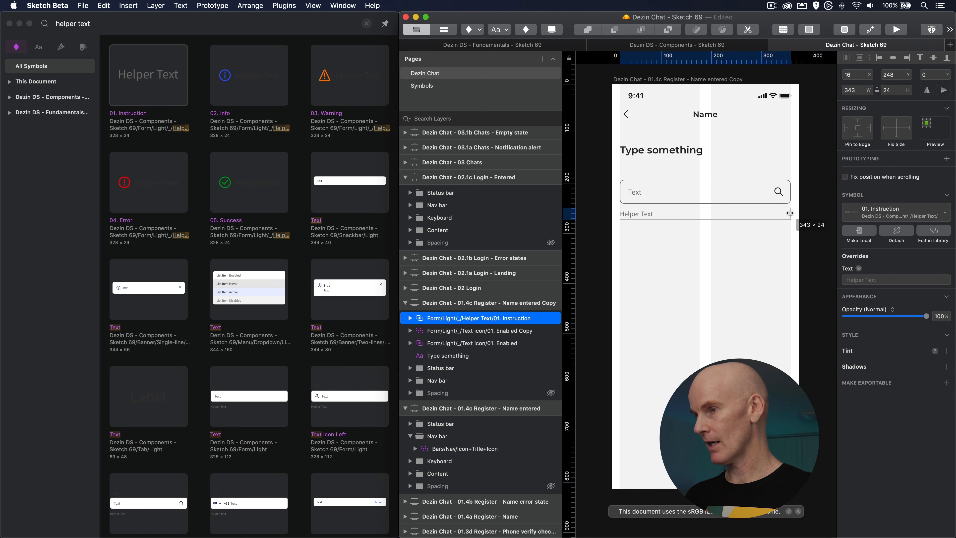
{"action": "left_click", "coordinate": [668, 278]}
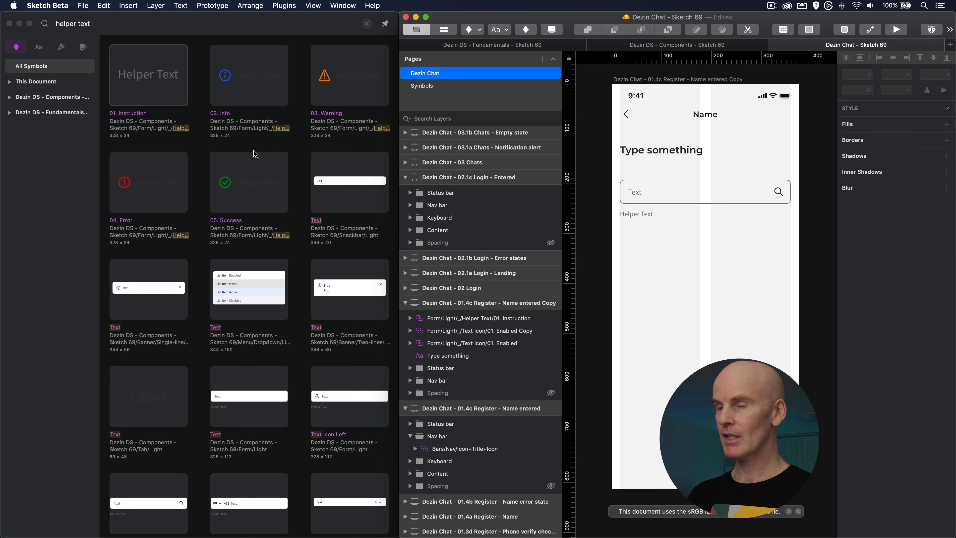
- Search the symbols for "button primary" and place the Large 69 × 48 button without an icon below the helper text
{"action": "triple_click", "coordinate": [81, 26]}
{"action": "type", "text": "bu"}
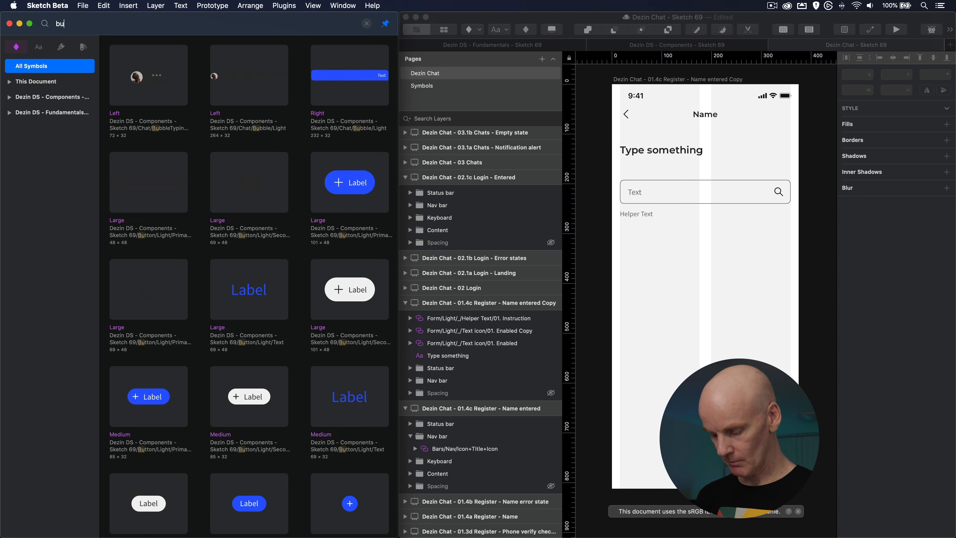
{"action": "type", "text": "tton primary"}
{"action": "key", "text": "Down"}
{"action": "scroll", "coordinate": [210, 180], "scroll_direction": "down", "scroll_amount": 5}
{"action": "scroll", "coordinate": [225, 181], "scroll_direction": "up", "scroll_amount": 5}
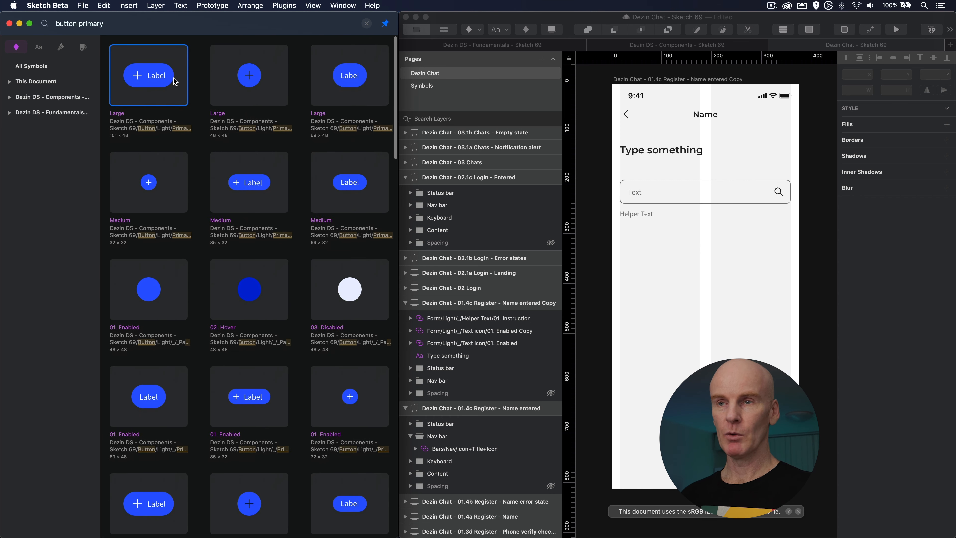
{"action": "key", "text": "Right"}
{"action": "key", "text": "Right"}
{"action": "key", "text": "Return"}
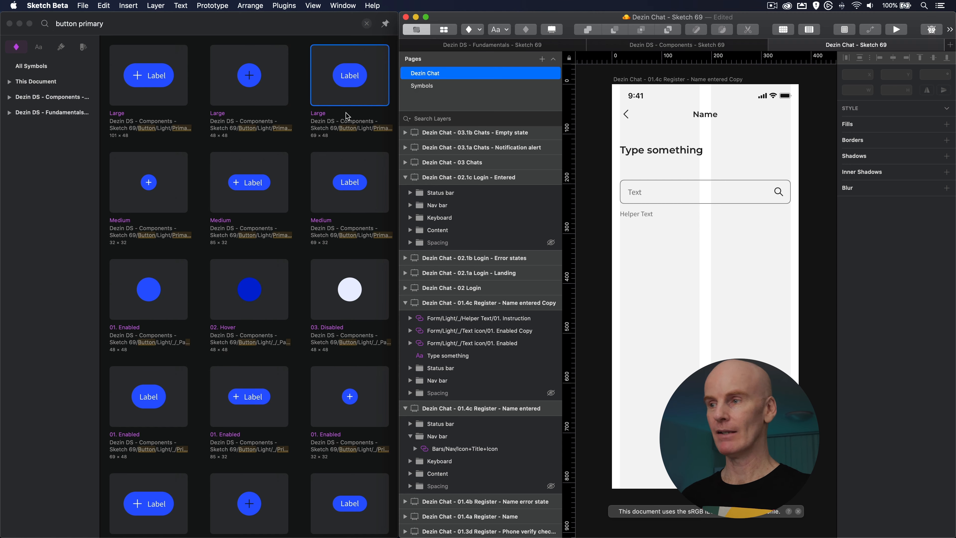
{"action": "left_click", "coordinate": [652, 273]}
- Label the new button "Submit" and widen it to 343 to match the text field
{"action": "double_click", "coordinate": [652, 273]}
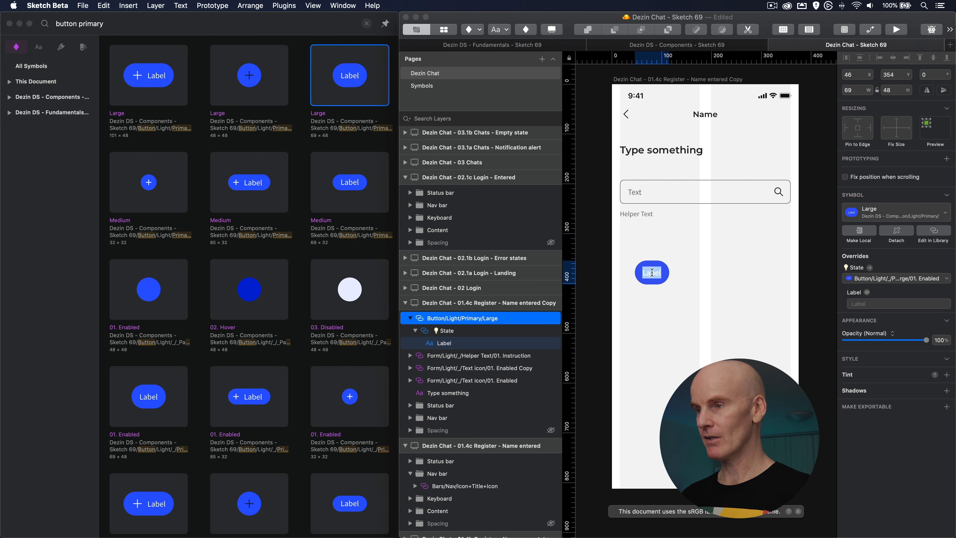
{"action": "type", "text": "Submit"}
{"action": "key", "text": "Escape"}
{"action": "left_click_drag", "start_coordinate": [654, 274], "coordinate": [746, 251]}
{"action": "key", "text": "Escape"}
- Compare with the heading and fields on the original Name entered artboard, and change the copy's heading to "Search for name"
{"action": "left_click", "coordinate": [668, 153]}
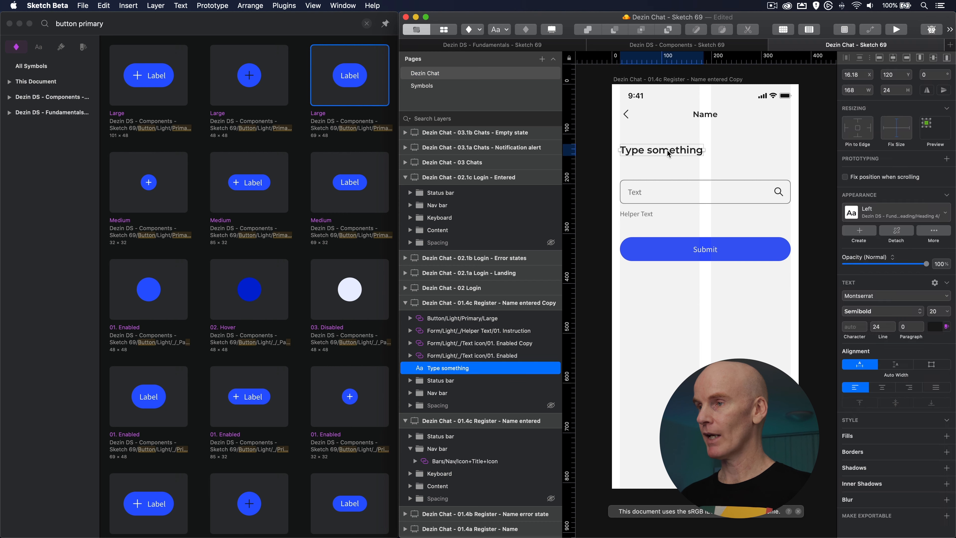
{"action": "left_click_drag", "start_coordinate": [648, 161], "coordinate": [850, 166]}
{"action": "left_click_drag", "start_coordinate": [691, 165], "coordinate": [728, 161]}
{"action": "double_click", "coordinate": [672, 149]}
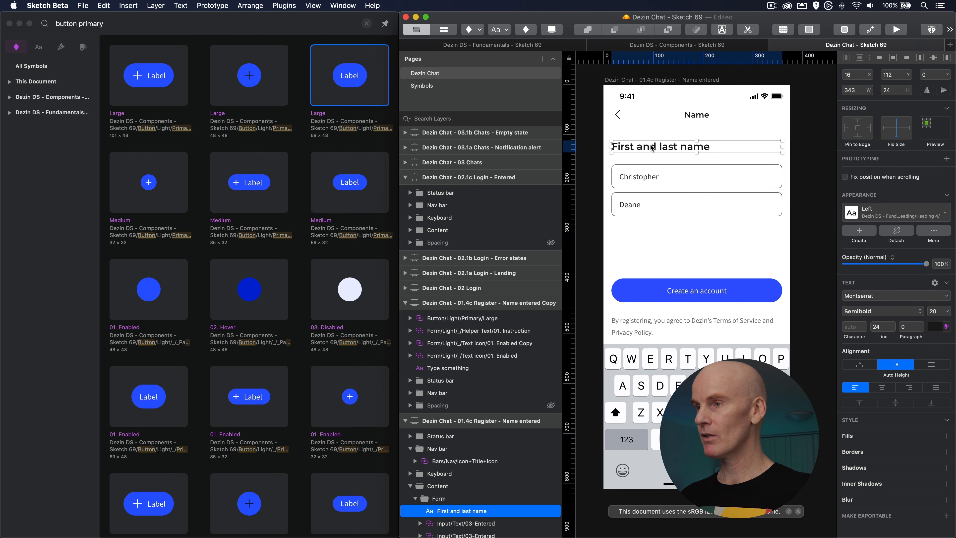
{"action": "left_click", "coordinate": [726, 208]}
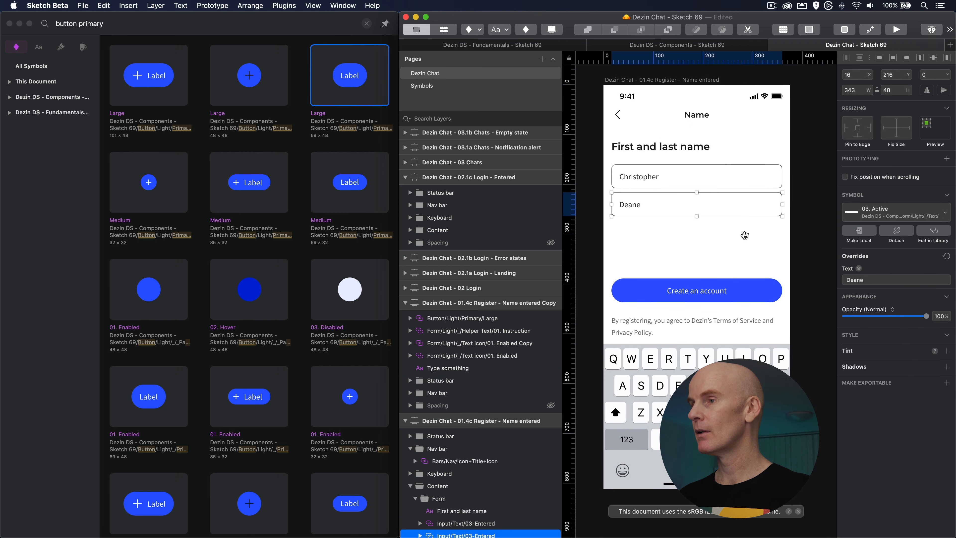
{"action": "scroll", "coordinate": [744, 229], "scroll_direction": "right", "scroll_amount": 8}
{"action": "left_click", "coordinate": [631, 151]}
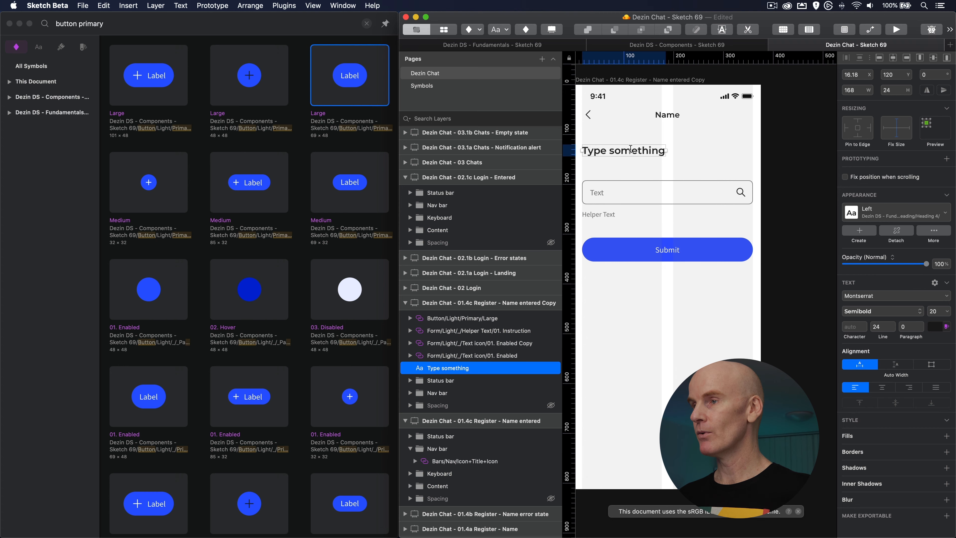
{"action": "double_click", "coordinate": [630, 149]}
{"action": "type", "text": "Search for name"}
{"action": "left_click", "coordinate": [745, 154]}
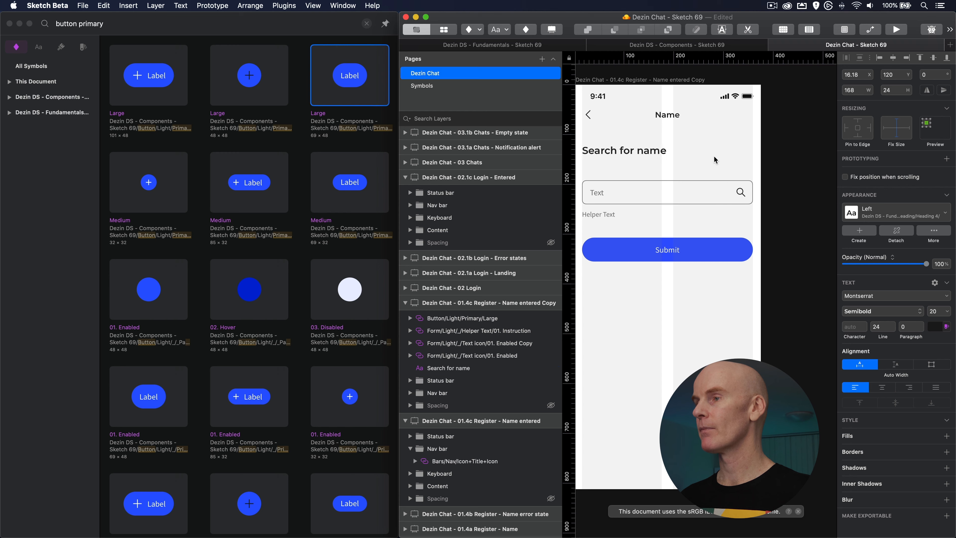
- Move the Submit button closer to the helper text and adjust their vertical spacing so the button sits at Y 280
{"action": "scroll", "coordinate": [745, 154], "scroll_direction": "left", "scroll_amount": 5}
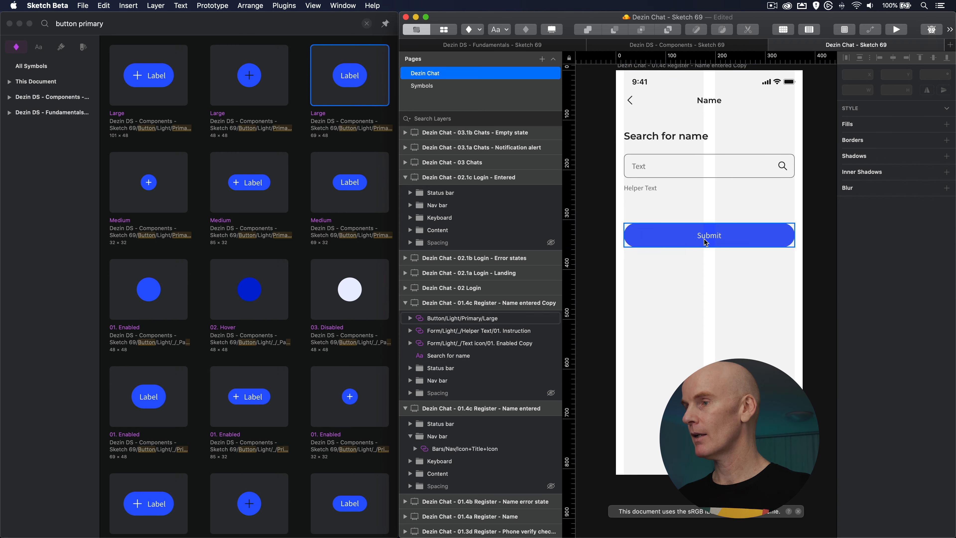
{"action": "left_click", "coordinate": [693, 235]}
{"action": "left_click_drag", "start_coordinate": [689, 233], "coordinate": [688, 222]}
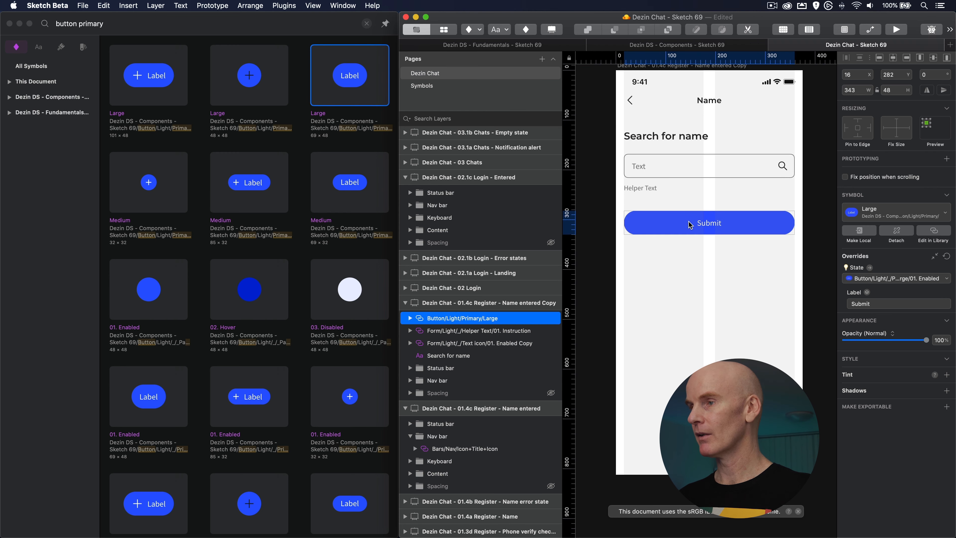
{"action": "left_click", "coordinate": [655, 185], "text": "shift"}
{"action": "left_click", "coordinate": [898, 105]}
{"action": "key", "text": "Return"}
{"action": "left_click", "coordinate": [769, 314]}
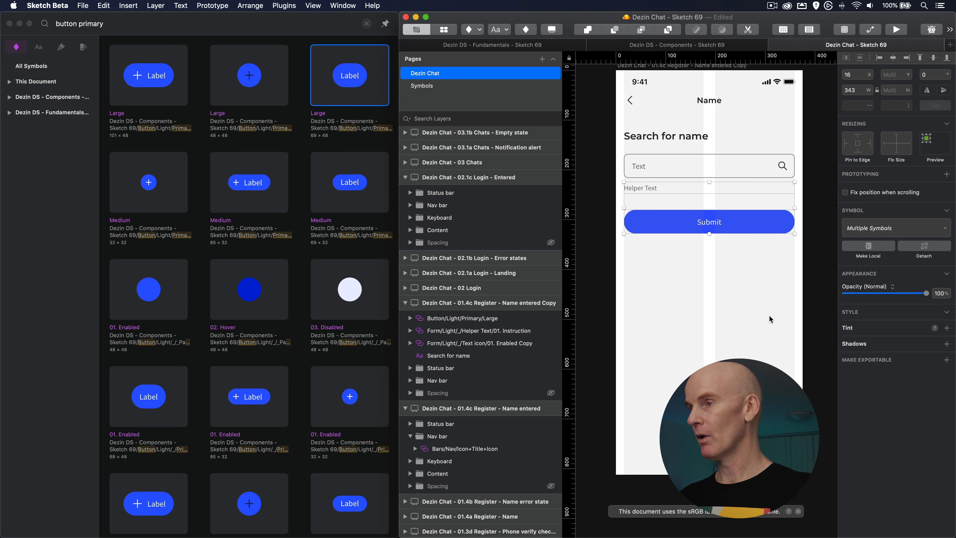
- Swap the search text field and its helper text to their 04. Error symbol variants
{"action": "scroll", "coordinate": [738, 273], "scroll_direction": "right", "scroll_amount": 3}
{"action": "left_click", "coordinate": [704, 179]}
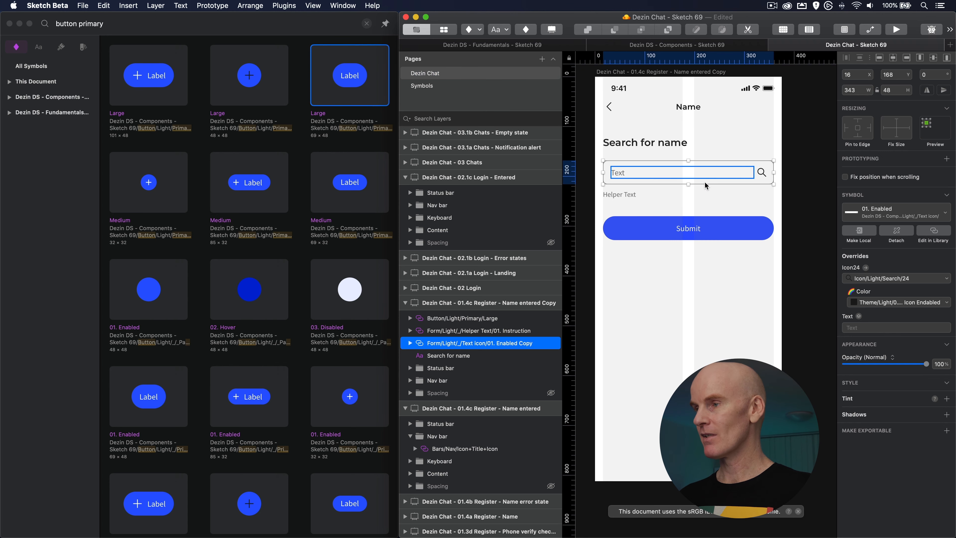
{"action": "left_click", "coordinate": [877, 210]}
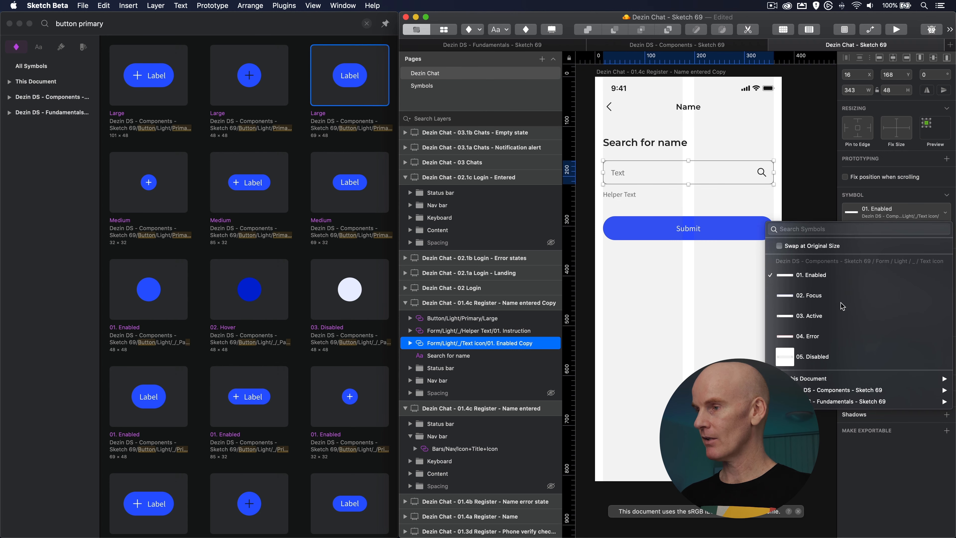
{"action": "key", "text": "Return"}
{"action": "left_click", "coordinate": [646, 196]}
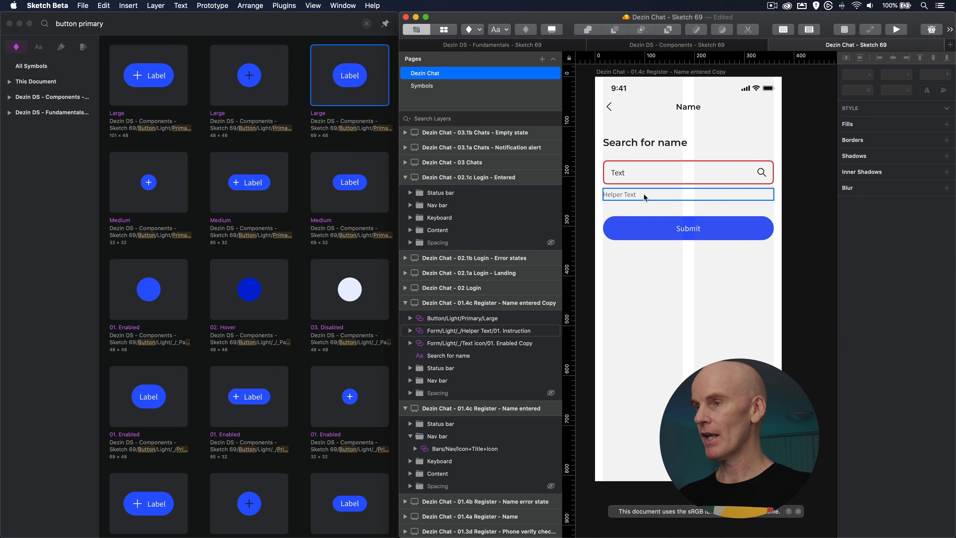
{"action": "left_click", "coordinate": [891, 212]}
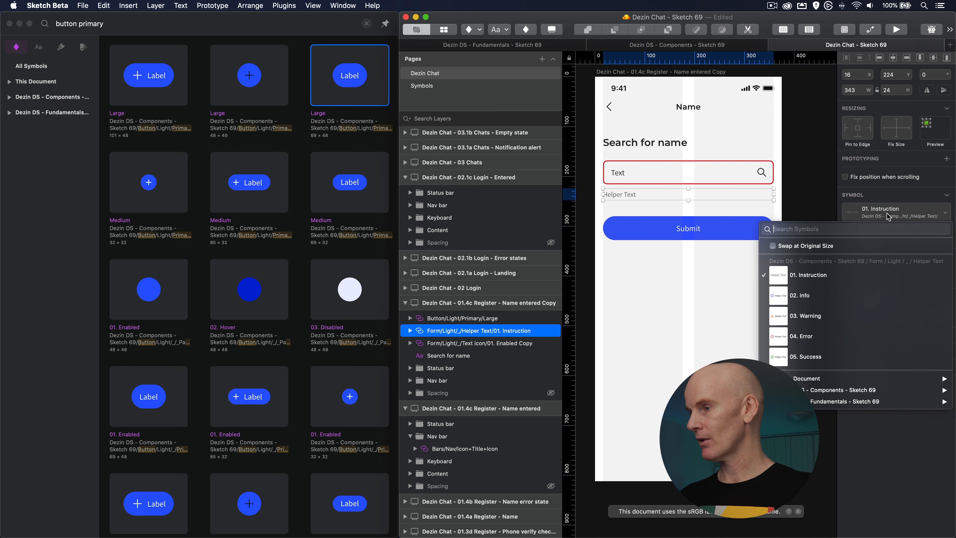
{"action": "key", "text": "Return"}
{"action": "left_click", "coordinate": [651, 250]}
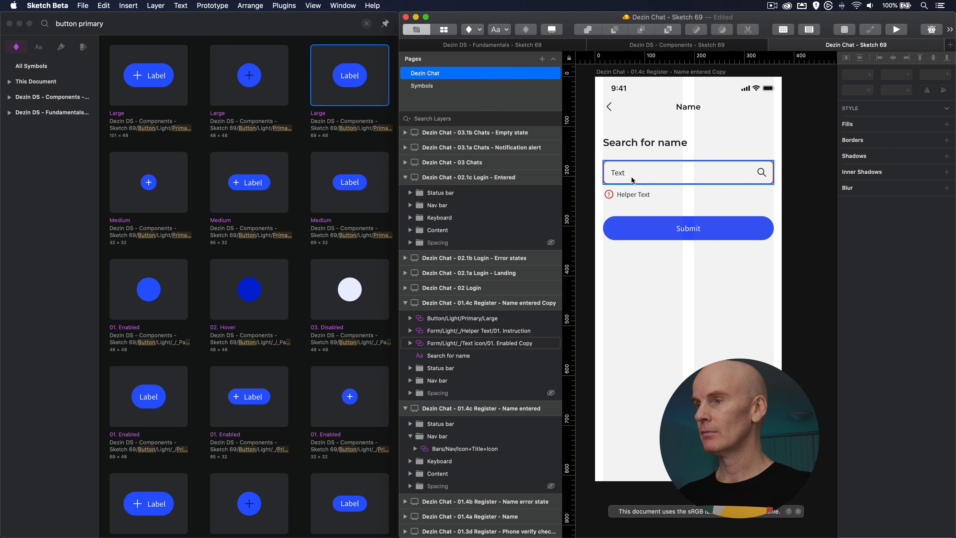
- Set the text in the search field to 2456
{"action": "left_click", "coordinate": [628, 173]}
{"action": "double_click", "coordinate": [626, 172]}
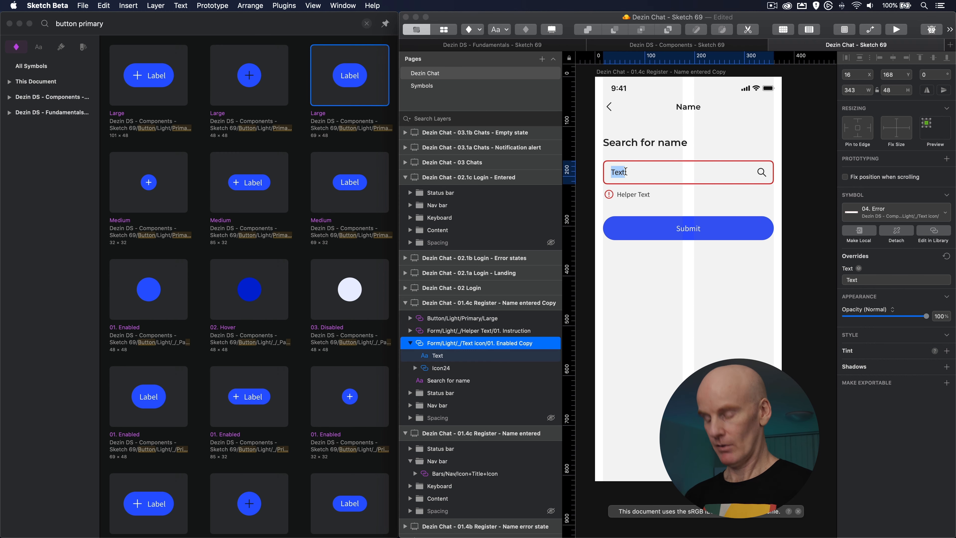
{"action": "type", "text": "2456"}
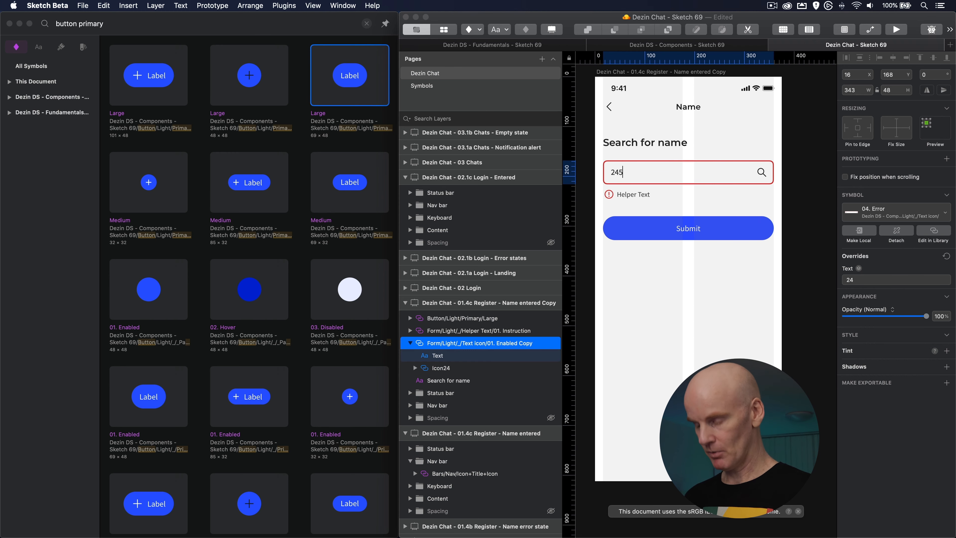
- Change the error helper text to "Enter a correct name" and deselect everything
{"action": "left_click", "coordinate": [631, 196]}
{"action": "double_click", "coordinate": [638, 193]}
{"action": "triple_click", "coordinate": [639, 193]}
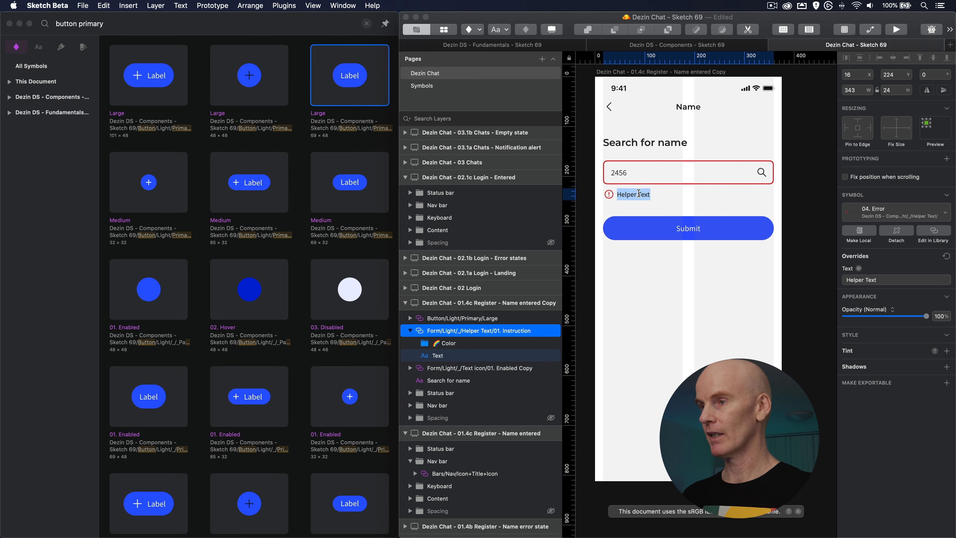
{"action": "type", "text": "Ent"}
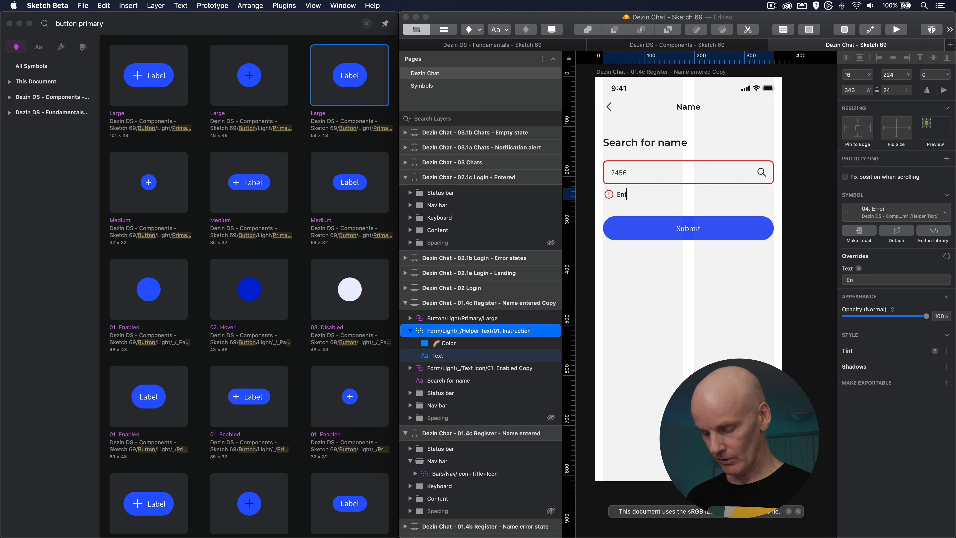
{"action": "type", "text": "er a cirrect name"}
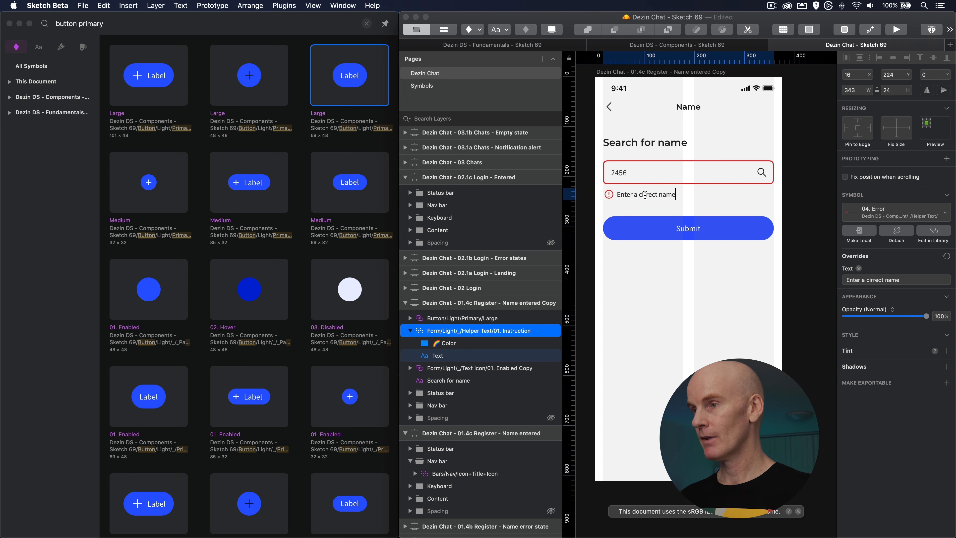
{"action": "type", "text": "o"}
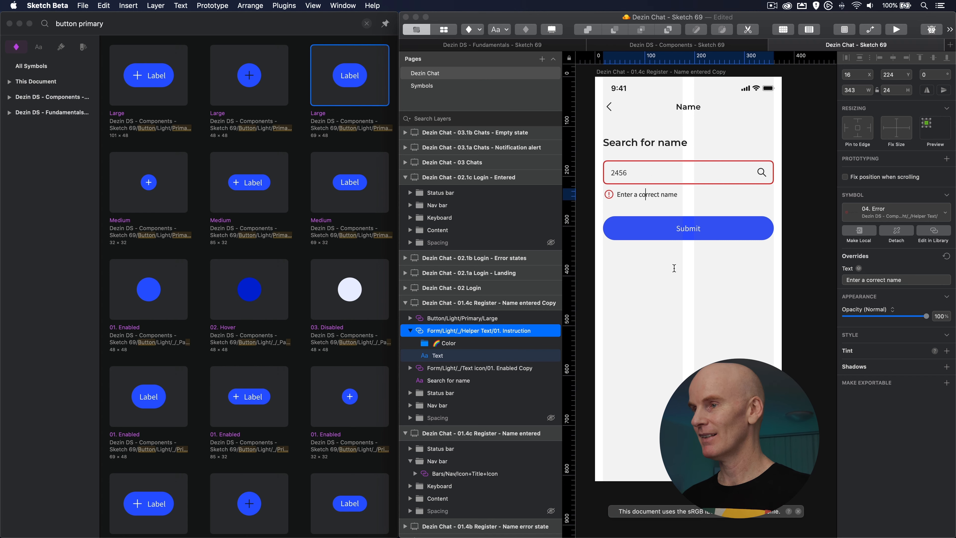
{"action": "left_click", "coordinate": [674, 268]}
{"action": "left_click", "coordinate": [673, 228]}
{"action": "left_click", "coordinate": [735, 276]}
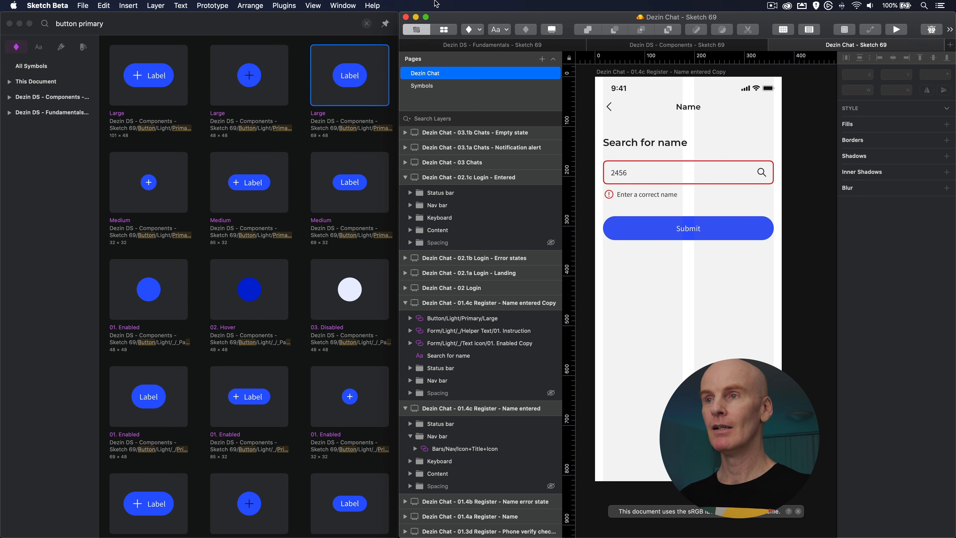
- Shrink the floating components window and move it over the canvas, and enlarge the Dezin Chat document window to fill the screen
{"action": "left_click", "coordinate": [325, 31]}
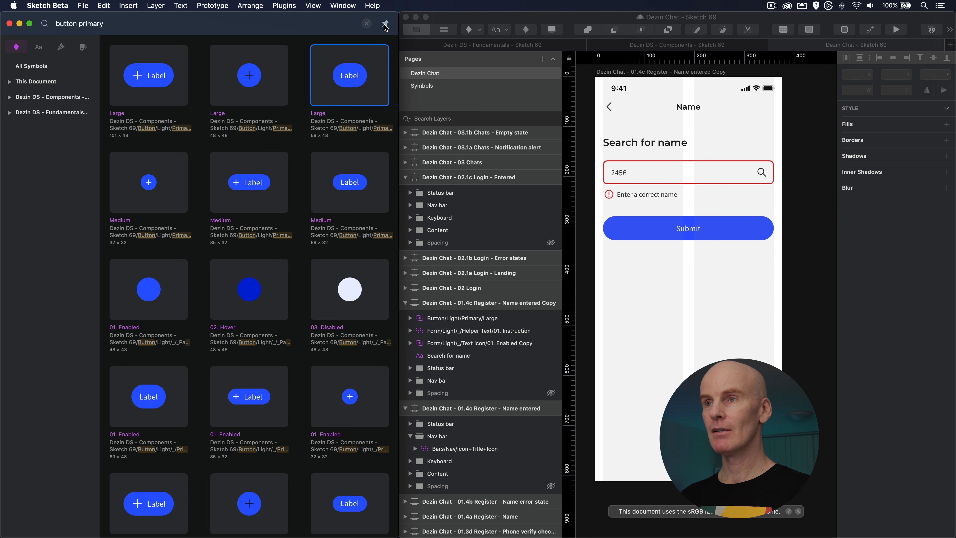
{"action": "left_click_drag", "start_coordinate": [396, 534], "coordinate": [425, 372]}
{"action": "mouse_move", "coordinate": [283, 24]}
{"action": "left_mouse_down"}
{"action": "mouse_move", "coordinate": [585, 77]}
{"action": "mouse_move", "coordinate": [556, 72]}
{"action": "left_mouse_up"}
{"action": "left_click_drag", "start_coordinate": [716, 391], "coordinate": [716, 373]}
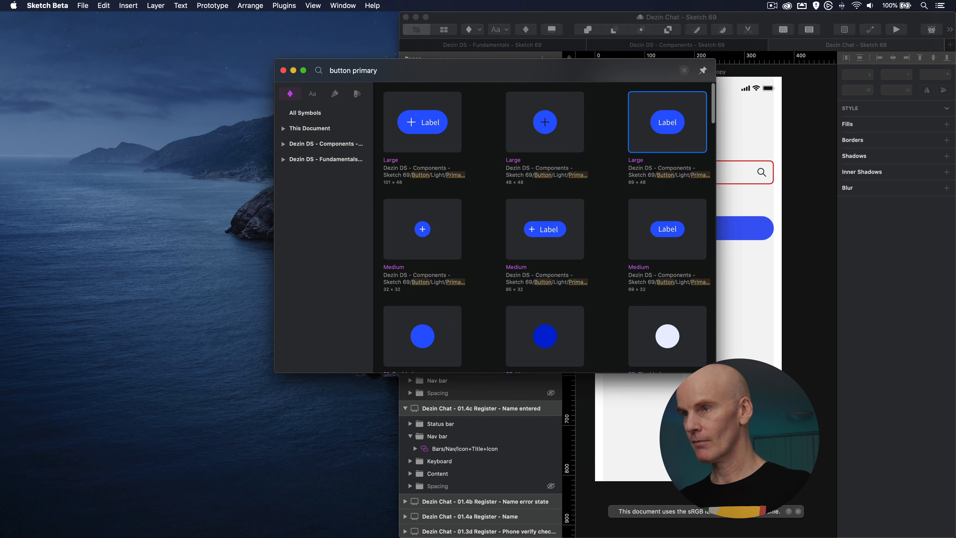
{"action": "left_click_drag", "start_coordinate": [540, 70], "coordinate": [509, 117]}
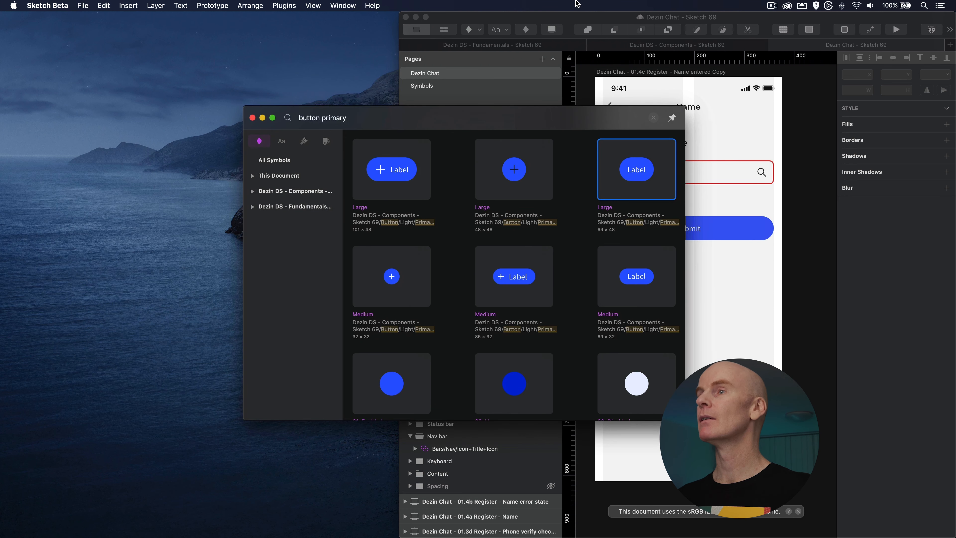
{"action": "double_click", "coordinate": [580, 17]}
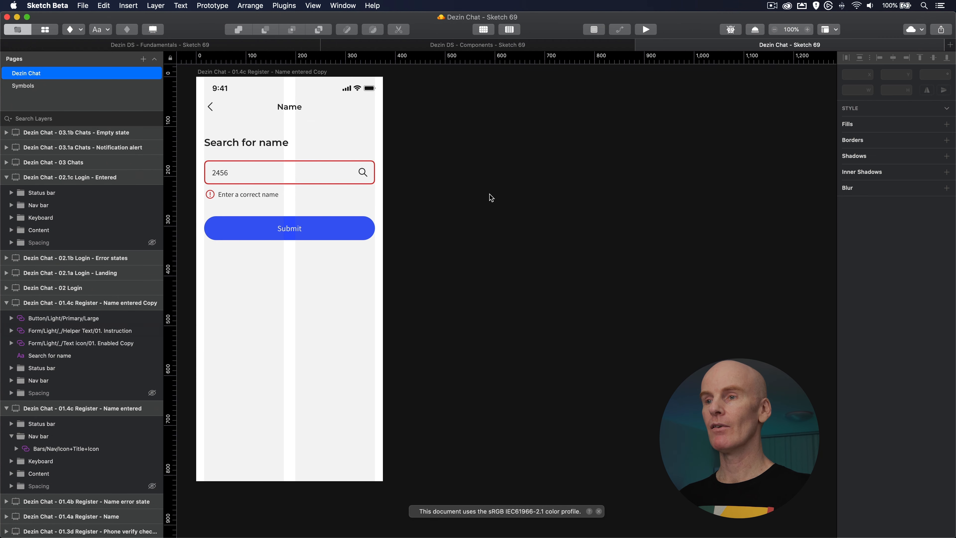
- Open the components window and search the Apple iOS UI library symbols for "keyboard"
{"action": "left_click_drag", "start_coordinate": [493, 183], "coordinate": [563, 264]}
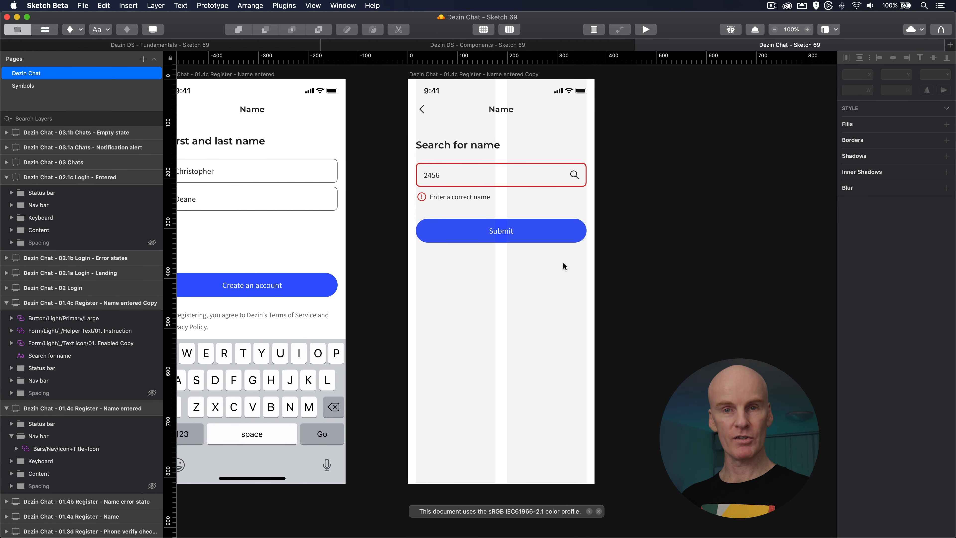
{"action": "type", "text": "c"}
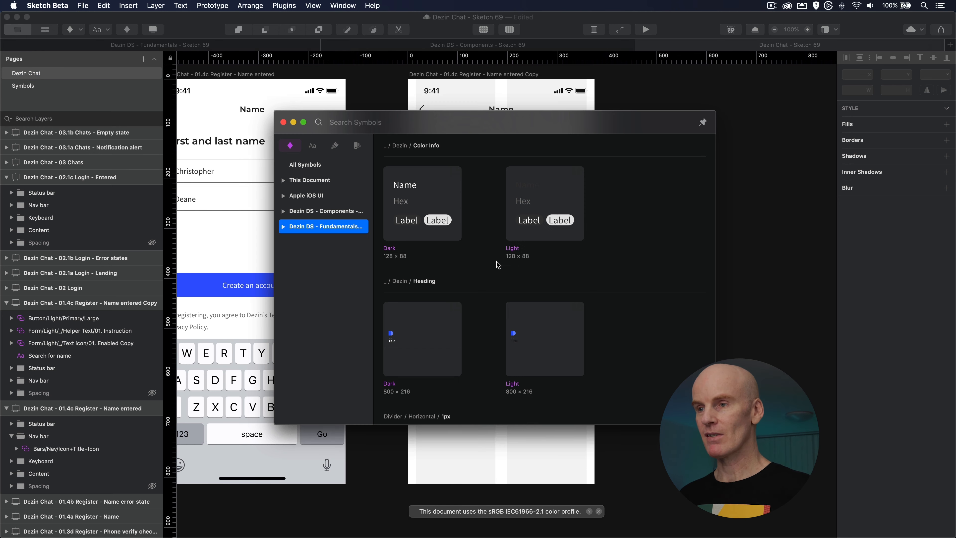
{"action": "type", "text": "keyboard"}
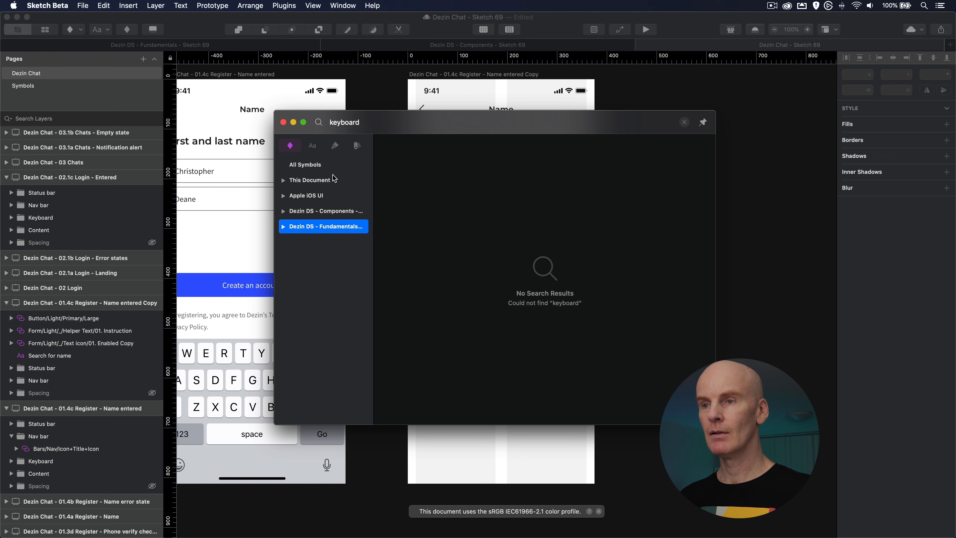
{"action": "left_click", "coordinate": [325, 195]}
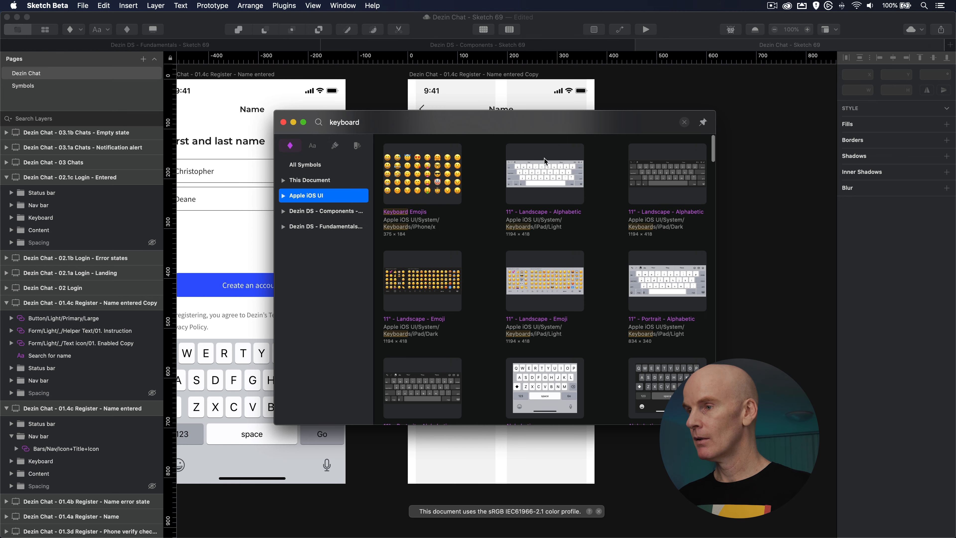
{"action": "scroll", "coordinate": [545, 161], "scroll_direction": "down", "scroll_amount": 10}
{"action": "scroll", "coordinate": [546, 196], "scroll_direction": "up", "scroll_amount": 4}
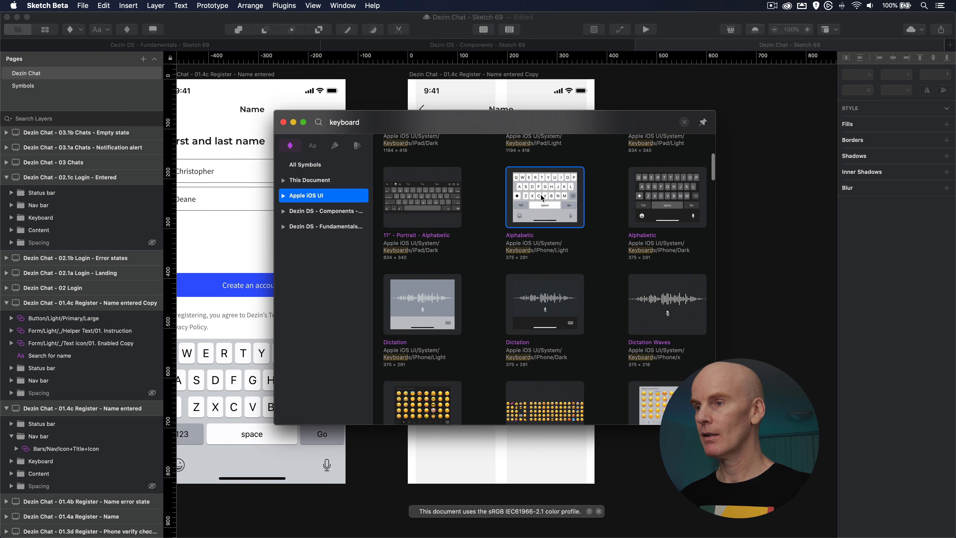
- Place the iPhone Light Alphabetic keyboard at the bottom of the Name entered Copy artboard and nudge it 1 left and 1 down
{"action": "left_click_drag", "start_coordinate": [542, 198], "coordinate": [502, 411]}
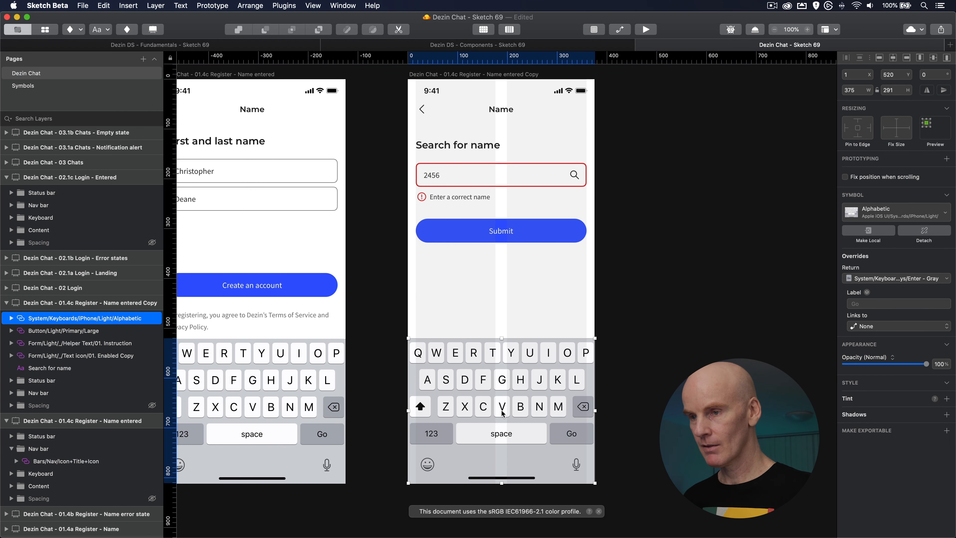
{"action": "key", "text": "Left"}
{"action": "key", "text": "Down"}
{"action": "left_click", "coordinate": [695, 240]}
{"action": "left_click", "coordinate": [492, 240]}
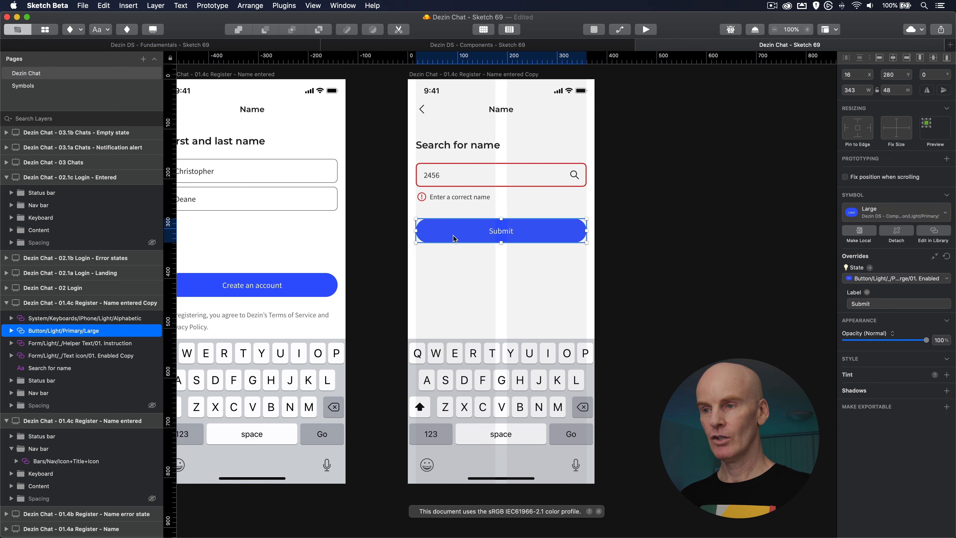
- Move the Submit button down to the same vertical position as the Create an account button on the neighbouring artboard
{"action": "left_click_drag", "start_coordinate": [492, 240], "coordinate": [492, 294]}
{"action": "left_click", "coordinate": [309, 285]}
{"action": "double_click", "coordinate": [903, 74]}
{"action": "left_click", "coordinate": [598, 274]}
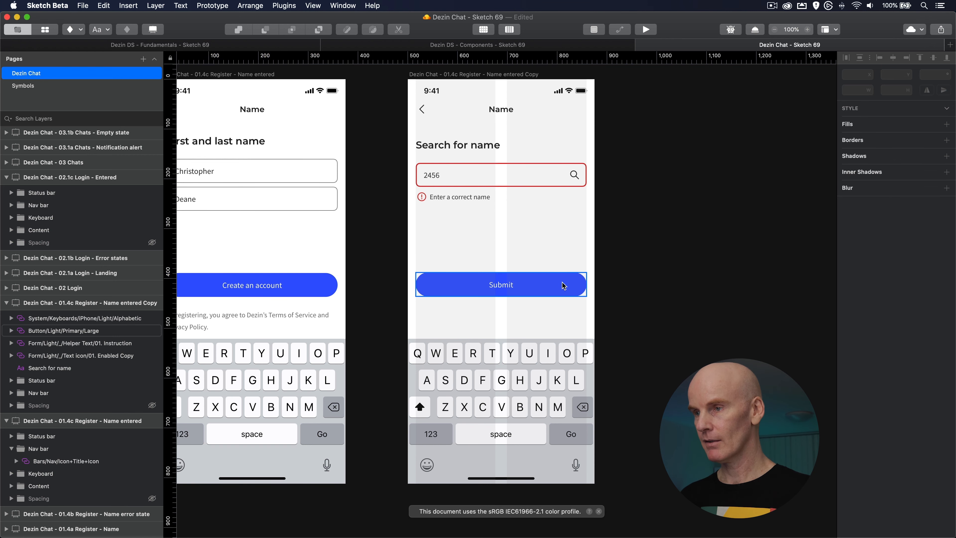
{"action": "left_click", "coordinate": [562, 283]}
{"action": "left_click", "coordinate": [904, 73]}
{"action": "key", "text": "Up"}
{"action": "left_click", "coordinate": [700, 308]}
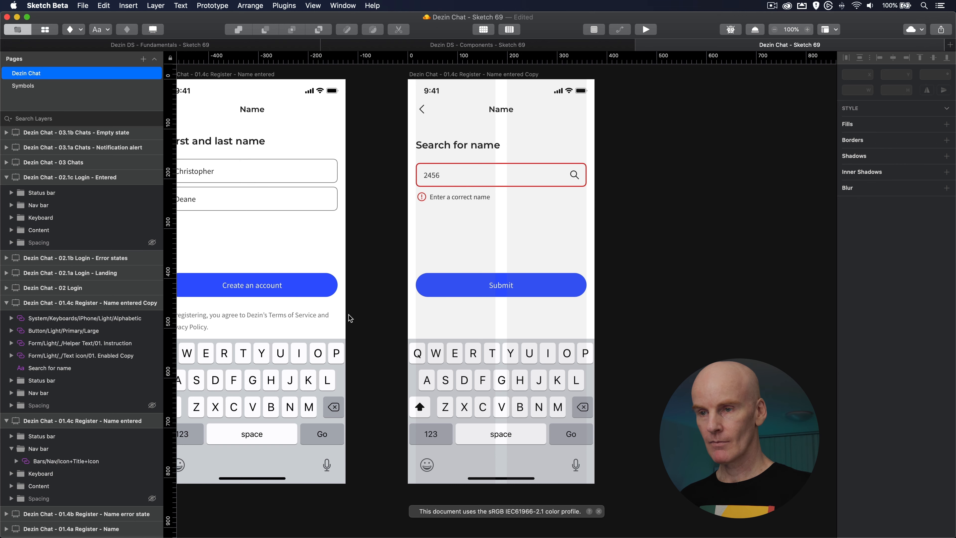
- Copy the "By registering, you agree" terms text from the Name entered artboard into the Name entered Copy artboard
{"action": "left_click", "coordinate": [295, 315]}
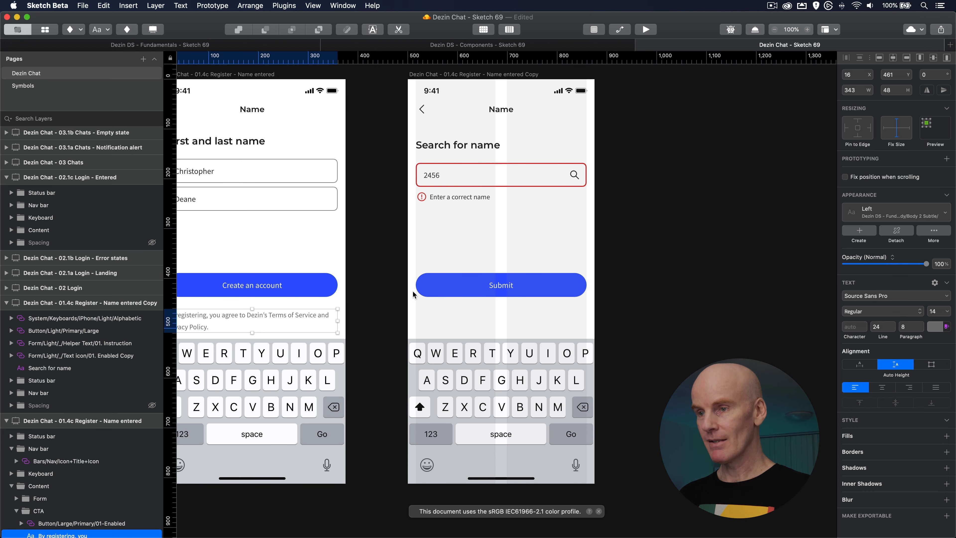
{"action": "key", "text": "super+v"}
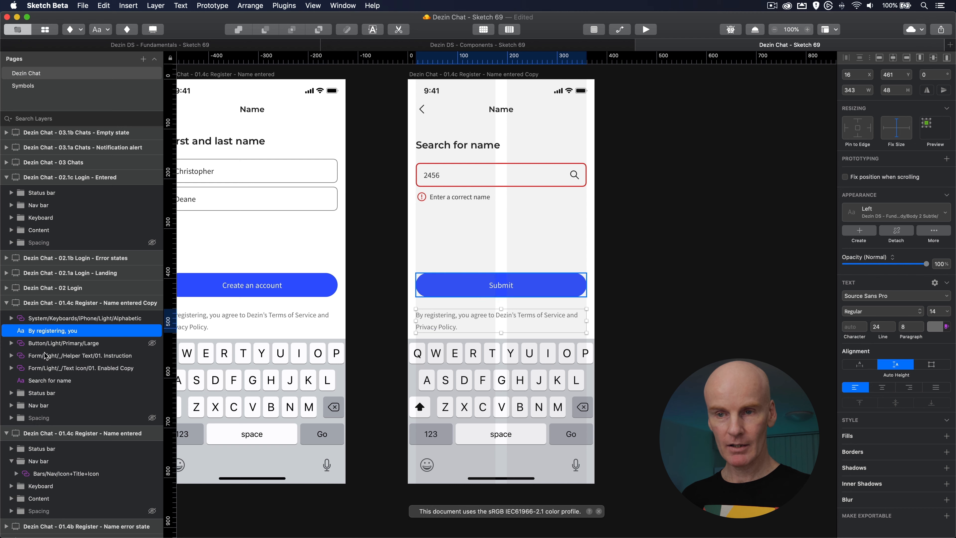
{"action": "left_click", "coordinate": [61, 342]}
- Group the layers from the "Search for name" heading through the keyboard as "Content", and place the expanded group beneath Nav bar
{"action": "left_click", "coordinate": [432, 146]}
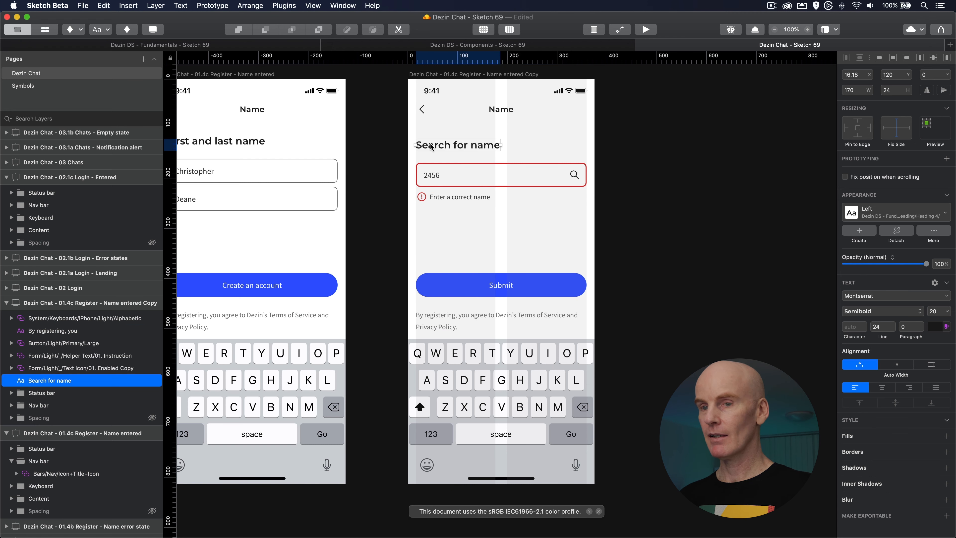
{"action": "left_click", "coordinate": [53, 318], "text": "shift"}
{"action": "key", "text": "super+g"}
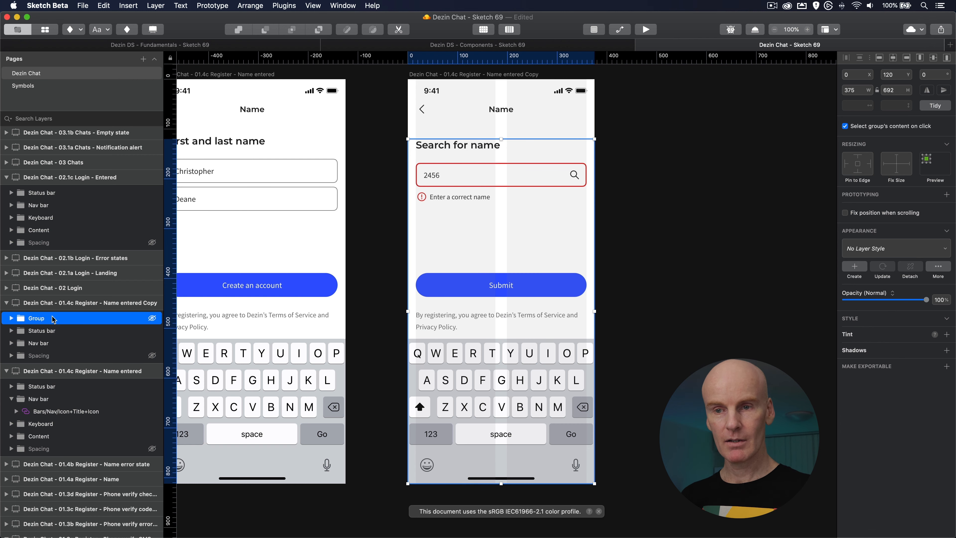
{"action": "double_click", "coordinate": [53, 318]}
{"action": "type", "text": "Content"}
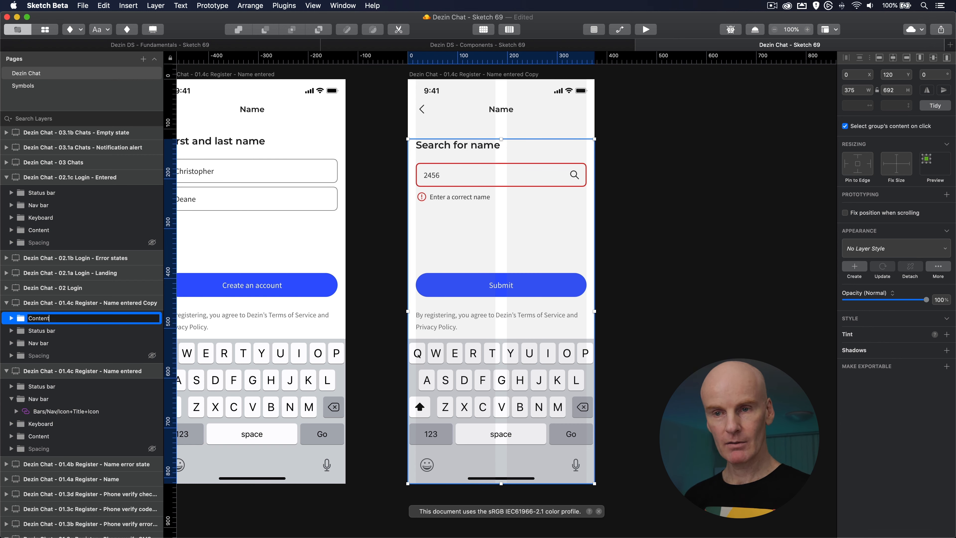
{"action": "key", "text": "Return"}
{"action": "left_click_drag", "start_coordinate": [49, 319], "coordinate": [22, 350]}
{"action": "left_click", "coordinate": [12, 343]}
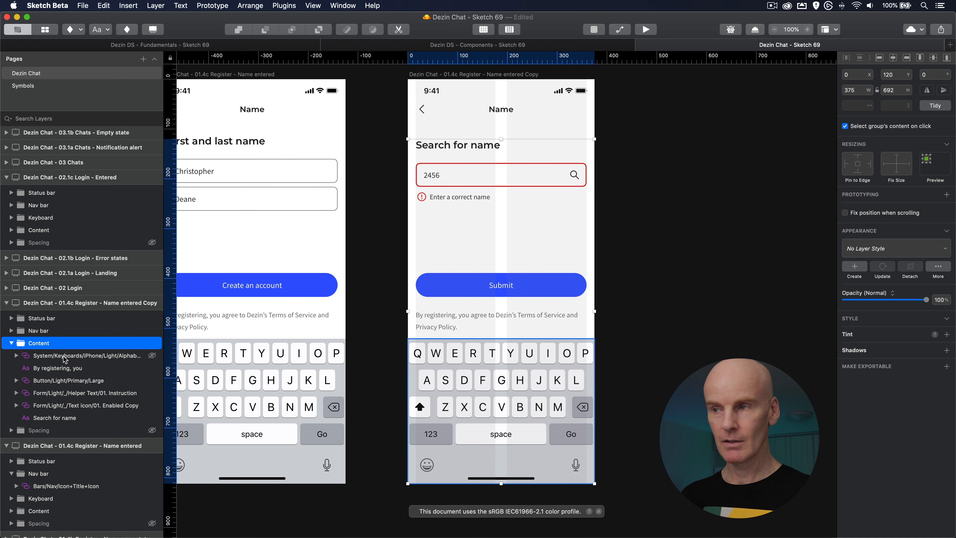
- Reorder the Content group so the "Search for name" heading comes first, followed by the text icon field and helper text
{"action": "left_click", "coordinate": [463, 144]}
{"action": "left_click_drag", "start_coordinate": [71, 416], "coordinate": [43, 350]}
{"action": "left_click", "coordinate": [448, 175]}
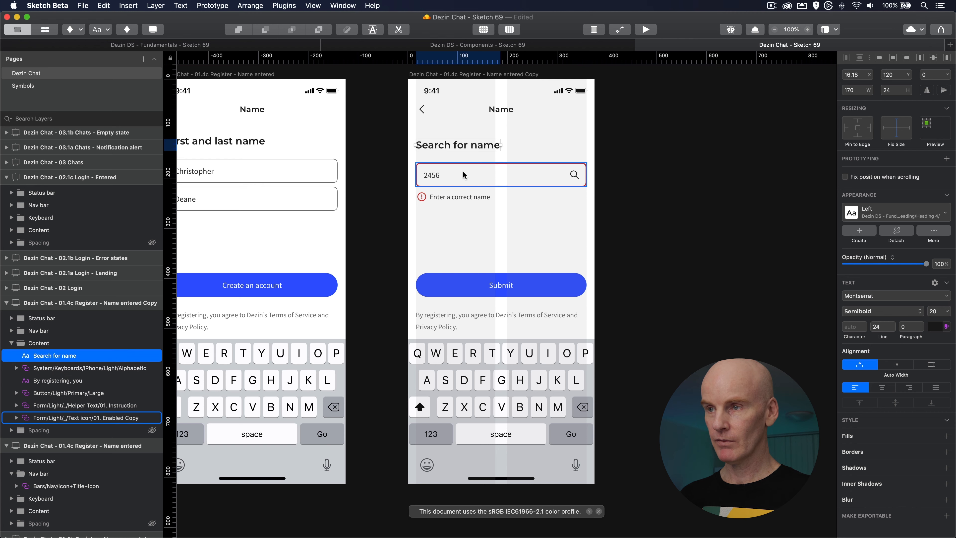
{"action": "left_click", "coordinate": [448, 195], "text": "shift"}
{"action": "left_click_drag", "start_coordinate": [56, 410], "coordinate": [56, 386]}
{"action": "left_click", "coordinate": [69, 356]}
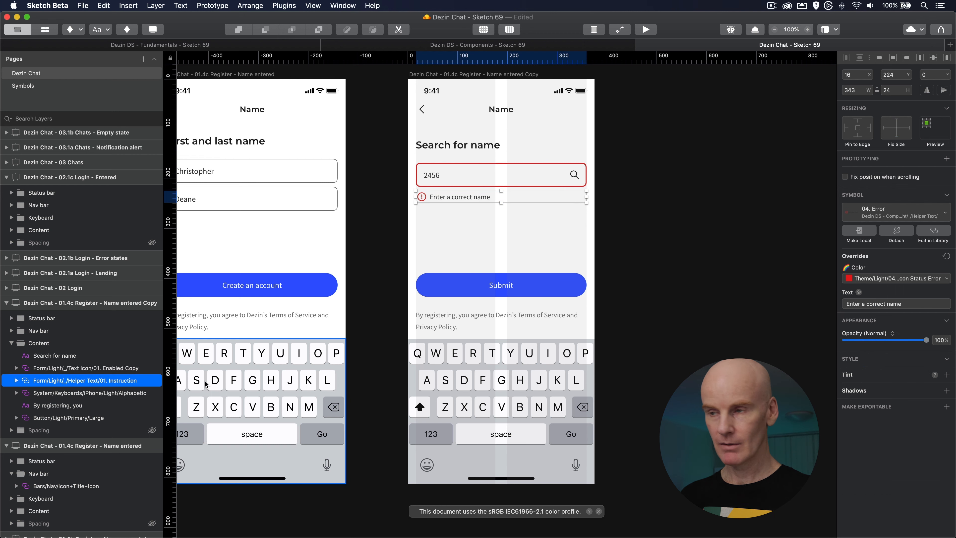
- Place the primary button layer directly below the helper text and the keyboard layer last in the Content group, then deselect everything
{"action": "left_click", "coordinate": [468, 198]}
{"action": "left_click", "coordinate": [456, 277]}
{"action": "left_click_drag", "start_coordinate": [56, 398], "coordinate": [56, 389]}
{"action": "left_click", "coordinate": [49, 417]}
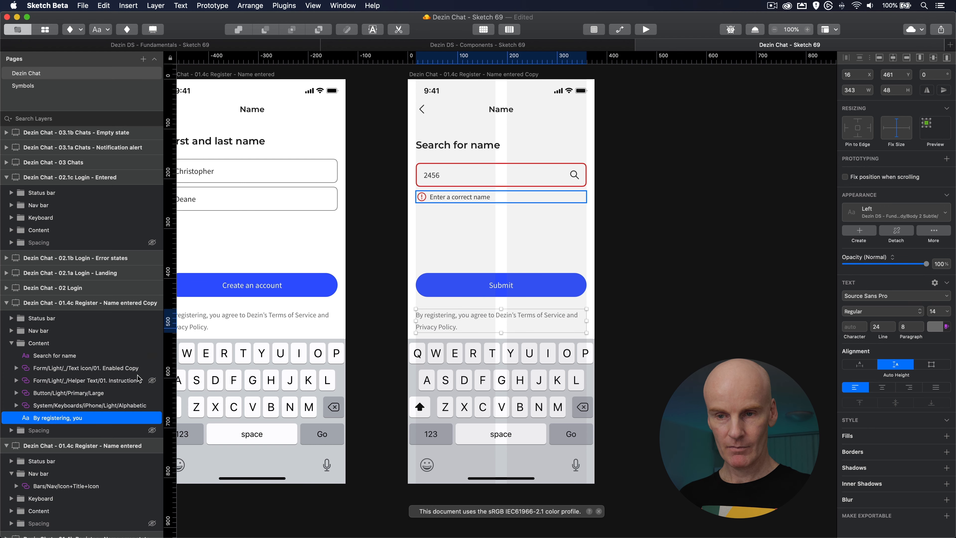
{"action": "left_click_drag", "start_coordinate": [56, 404], "coordinate": [79, 418]}
{"action": "left_click", "coordinate": [702, 331]}
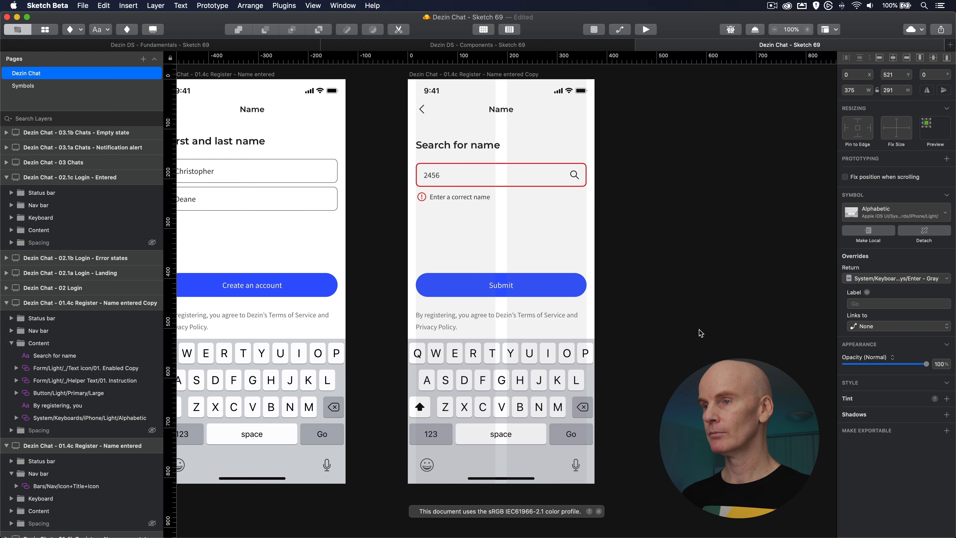
{"action": "left_click_drag", "start_coordinate": [679, 331], "coordinate": [782, 329]}
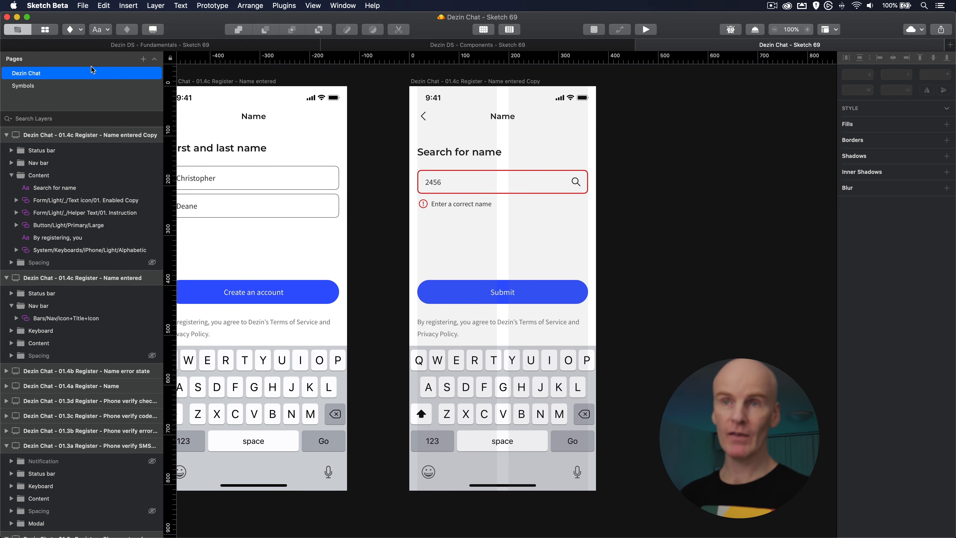
- Review the Dezin Chat document's symbols, text styles, layer styles and color variables in the Components view
{"action": "left_click", "coordinate": [47, 32]}
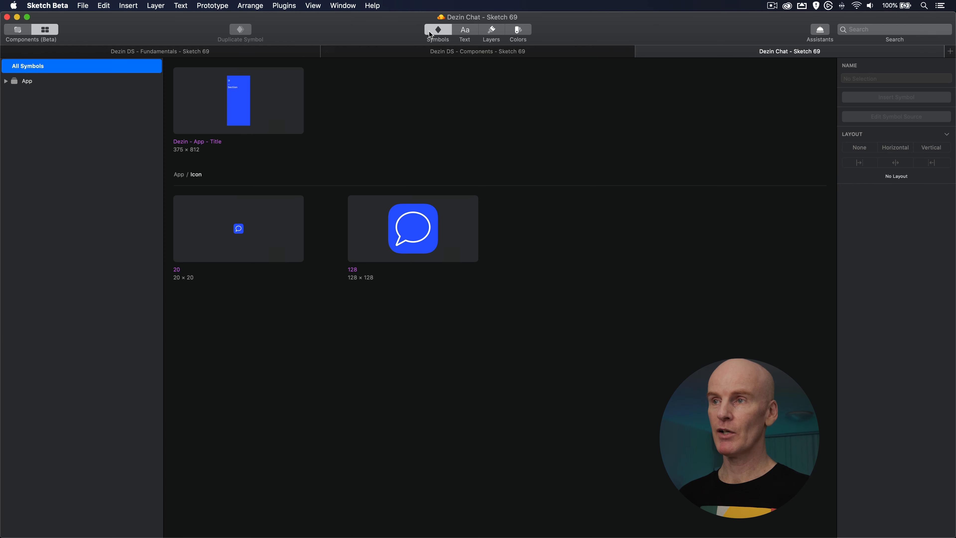
{"action": "left_click", "coordinate": [465, 32]}
{"action": "left_click", "coordinate": [491, 32]}
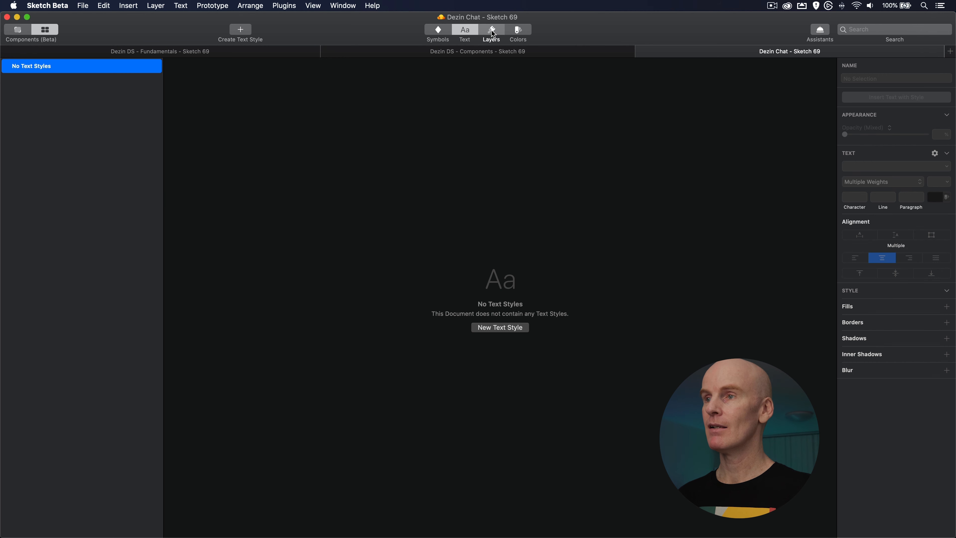
{"action": "left_click", "coordinate": [514, 31]}
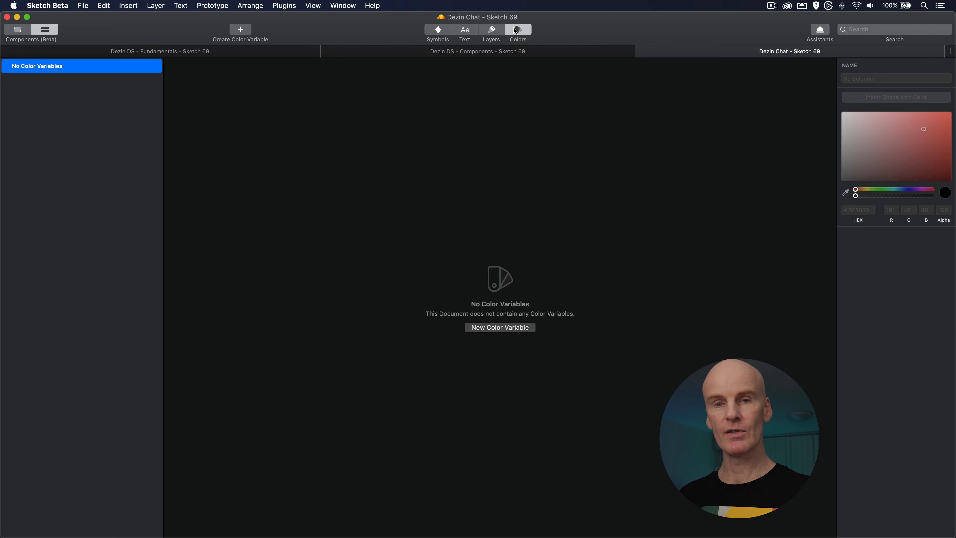
- Switch to the Dezin DS - Components document and browse its symbol groups from Accordion through Chat in the Components view
{"action": "left_click", "coordinate": [412, 54]}
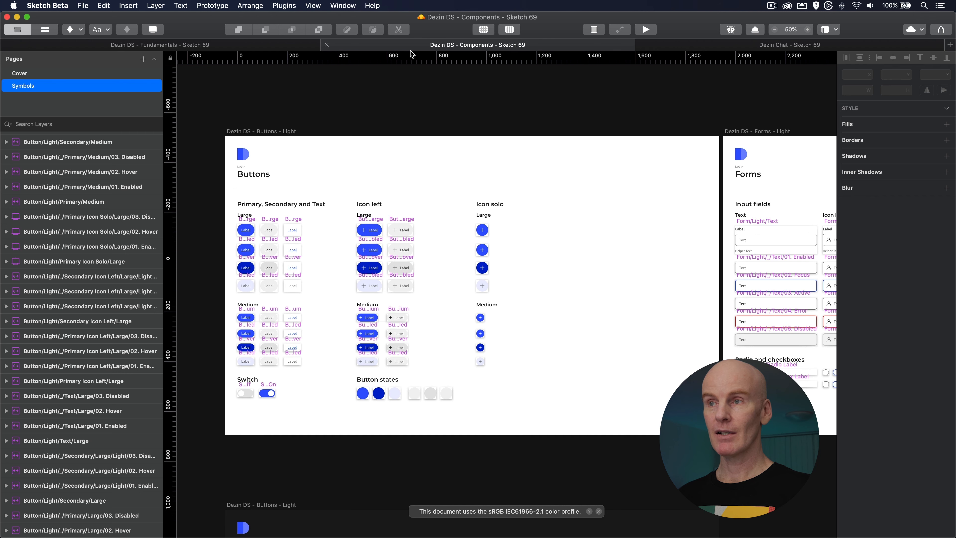
{"action": "left_click", "coordinate": [44, 30]}
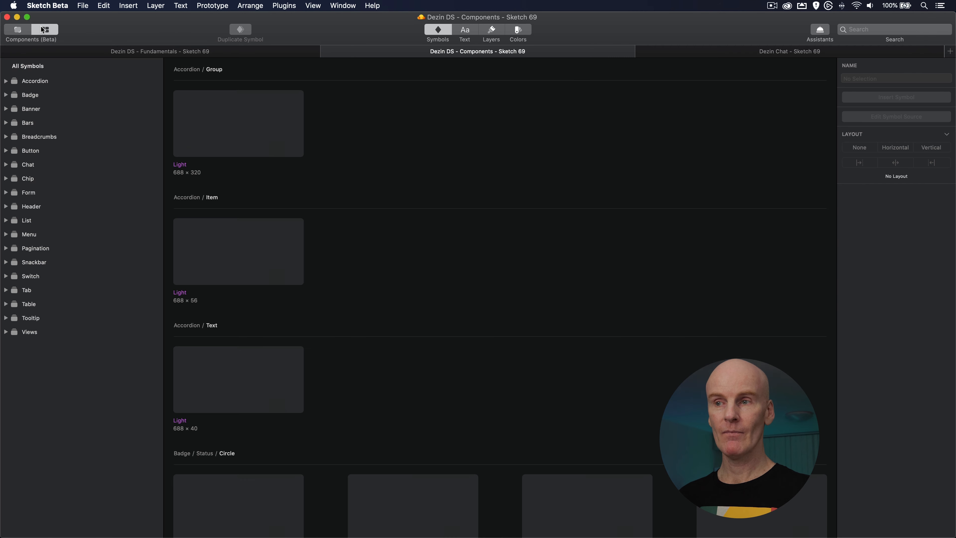
{"action": "left_click", "coordinate": [57, 82]}
{"action": "left_click", "coordinate": [49, 95]}
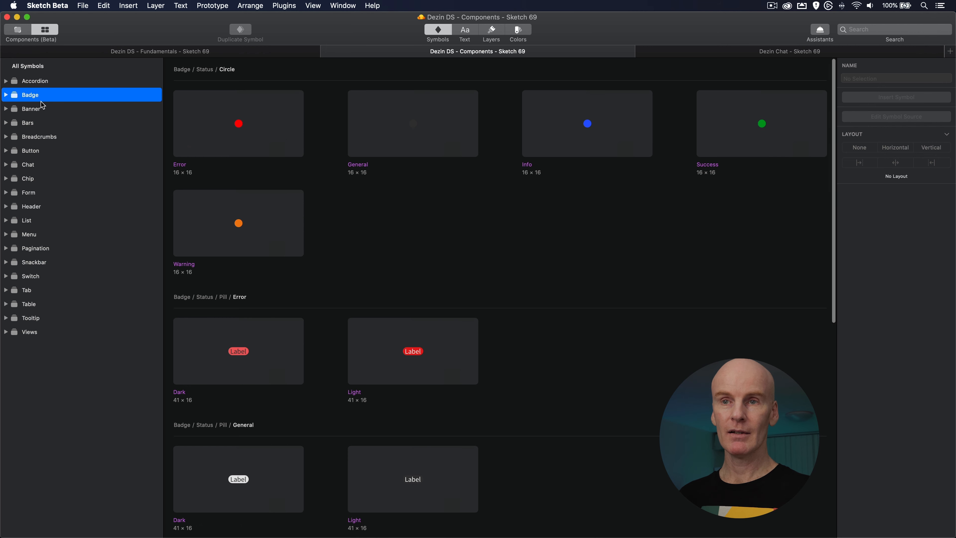
{"action": "left_click", "coordinate": [42, 109]}
{"action": "left_click", "coordinate": [39, 124]}
{"action": "left_click", "coordinate": [59, 136]}
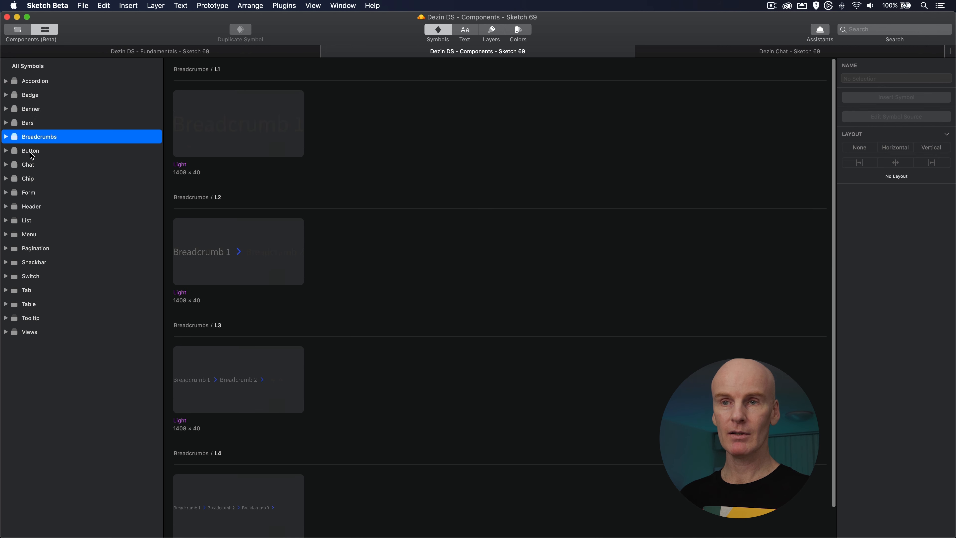
{"action": "left_click", "coordinate": [40, 151]}
{"action": "left_click", "coordinate": [42, 165]}
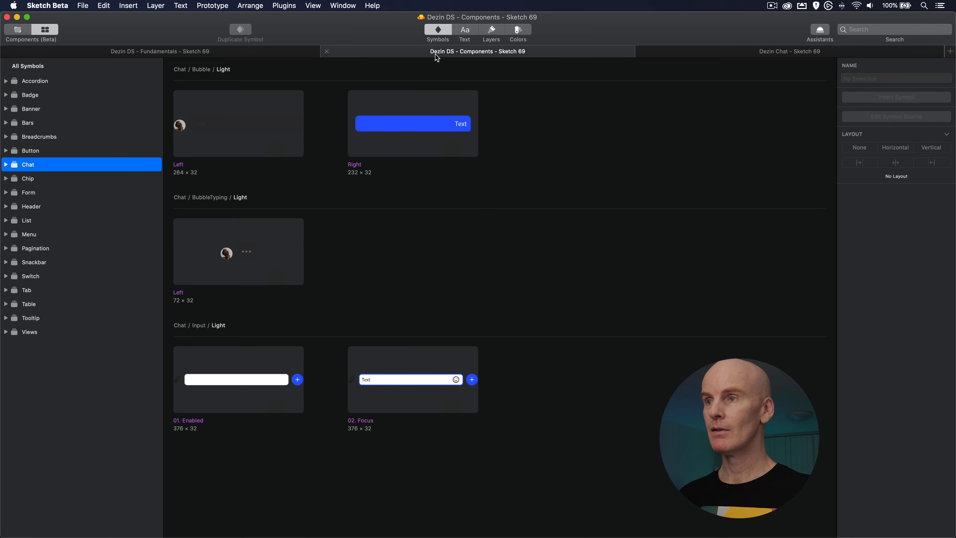
- Review the Dezin DS - Components document's text styles, layer styles and color variables, and return to its symbols
{"action": "left_click", "coordinate": [466, 32]}
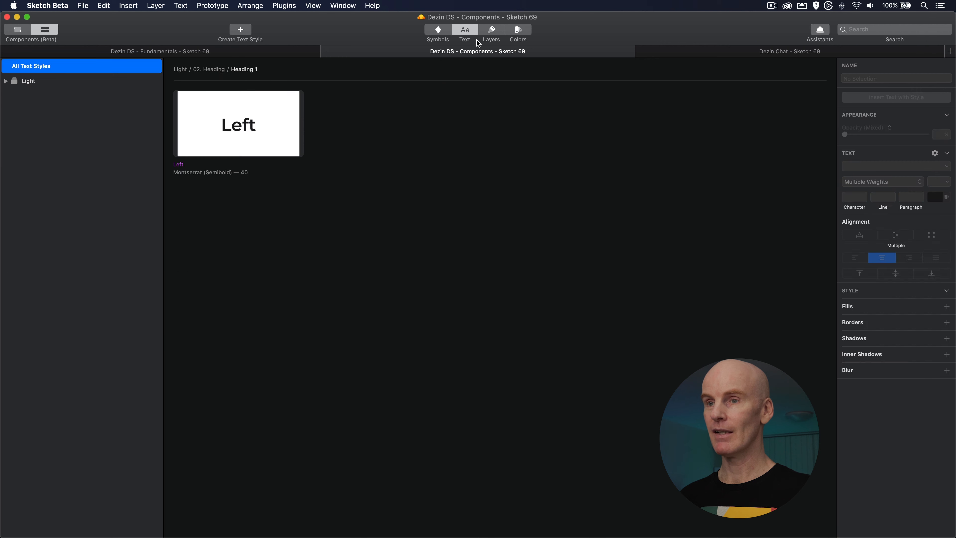
{"action": "left_click", "coordinate": [492, 33]}
{"action": "left_click", "coordinate": [520, 33]}
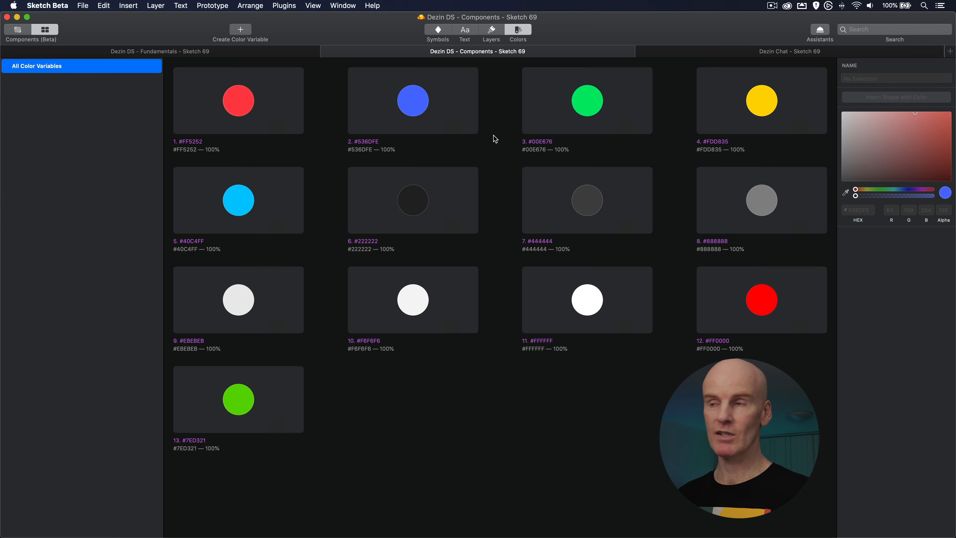
{"action": "left_click", "coordinate": [441, 28]}
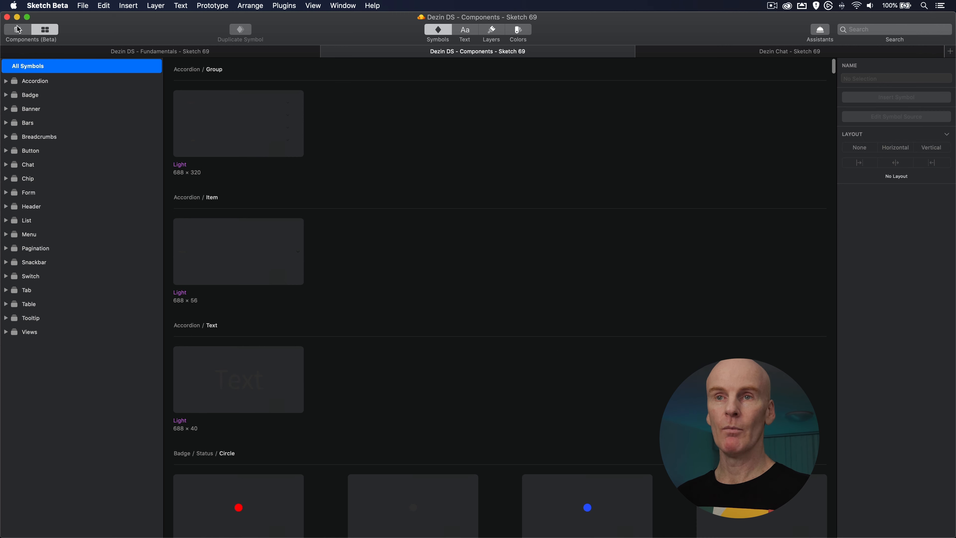
- Review the Dezin DS - Fundamentals document's symbols, text styles, layer styles and color variables, and return to Dezin Chat via Dezin DS - Components
{"action": "left_click", "coordinate": [94, 50]}
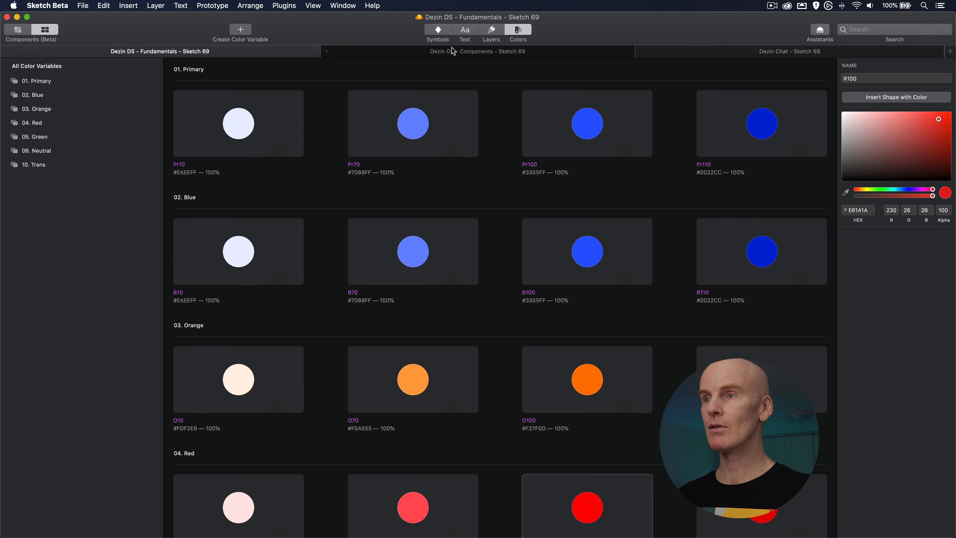
{"action": "left_click", "coordinate": [438, 31]}
{"action": "left_click", "coordinate": [469, 33]}
{"action": "left_click", "coordinate": [491, 31]}
{"action": "left_click", "coordinate": [519, 33]}
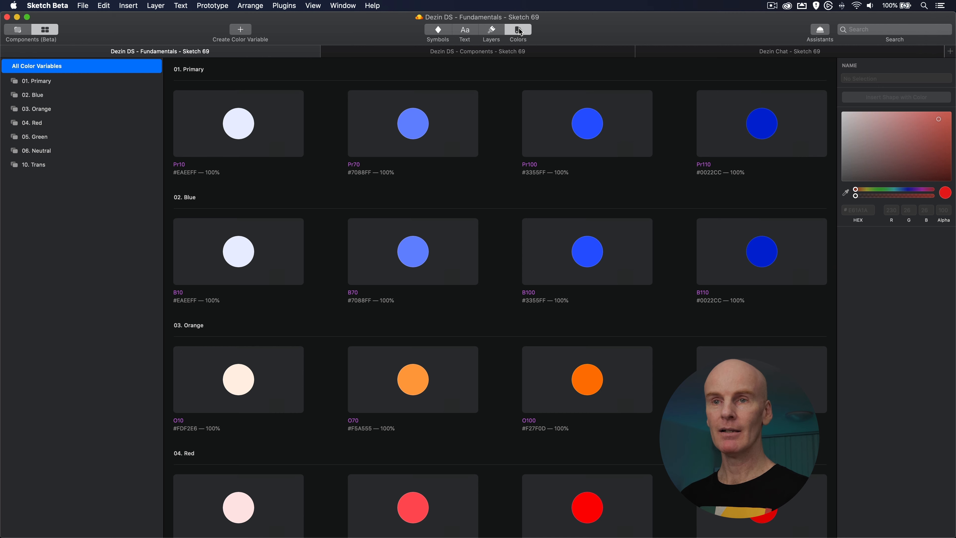
{"action": "left_click", "coordinate": [417, 55]}
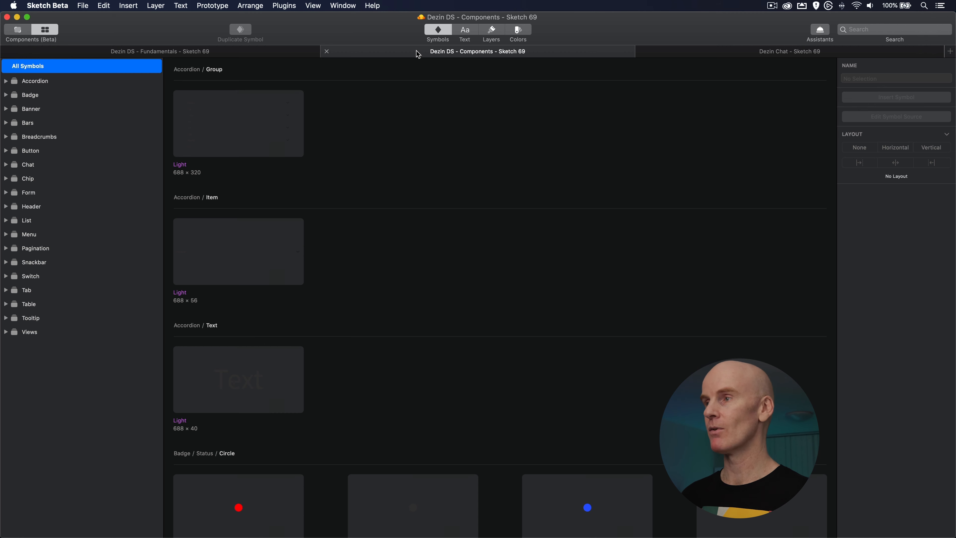
{"action": "left_click", "coordinate": [772, 53]}
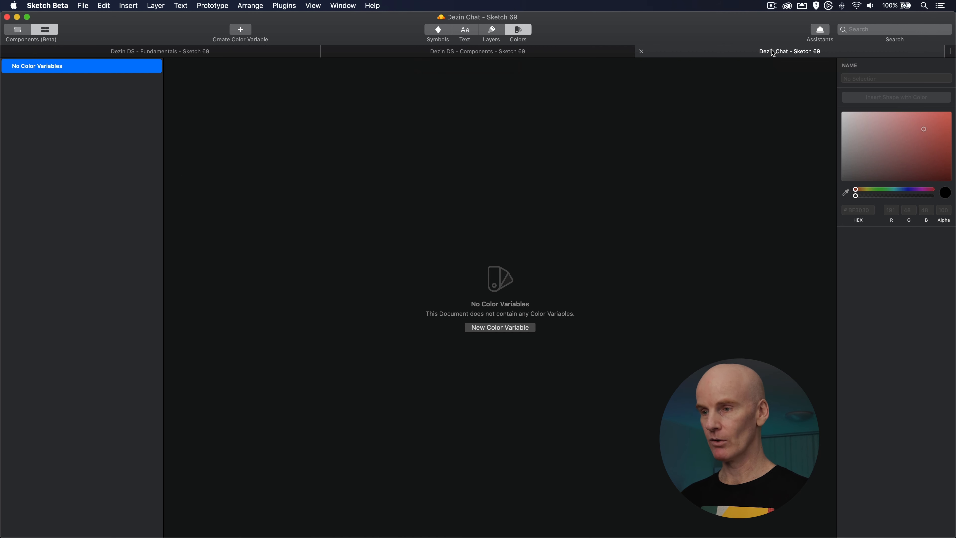